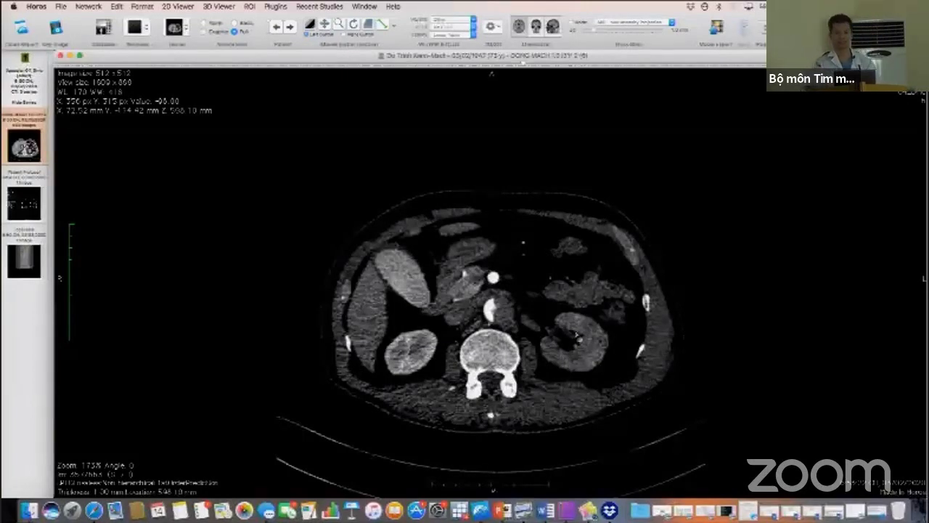
Step: Compare the axial CT slices around the kidneys and close the study to return to the database
scroll(506, 343, down, 20)
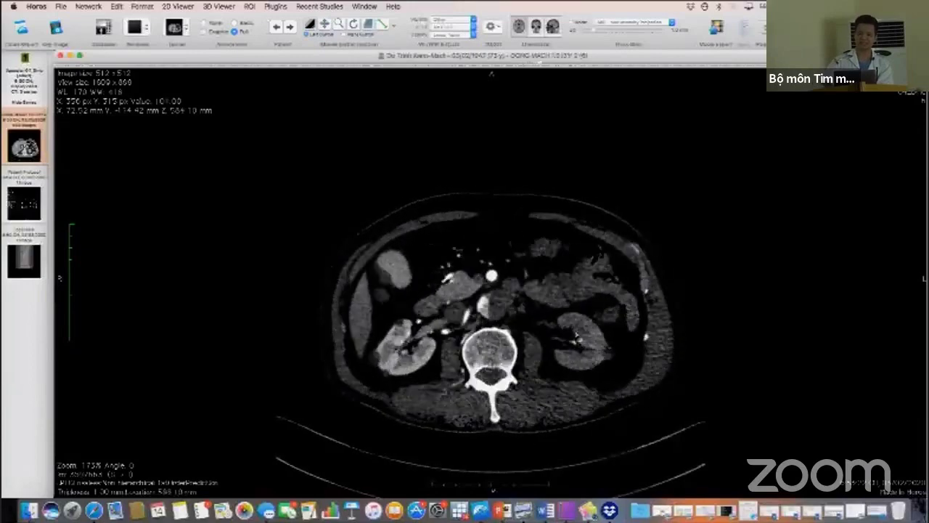
scroll(572, 328, up, 18)
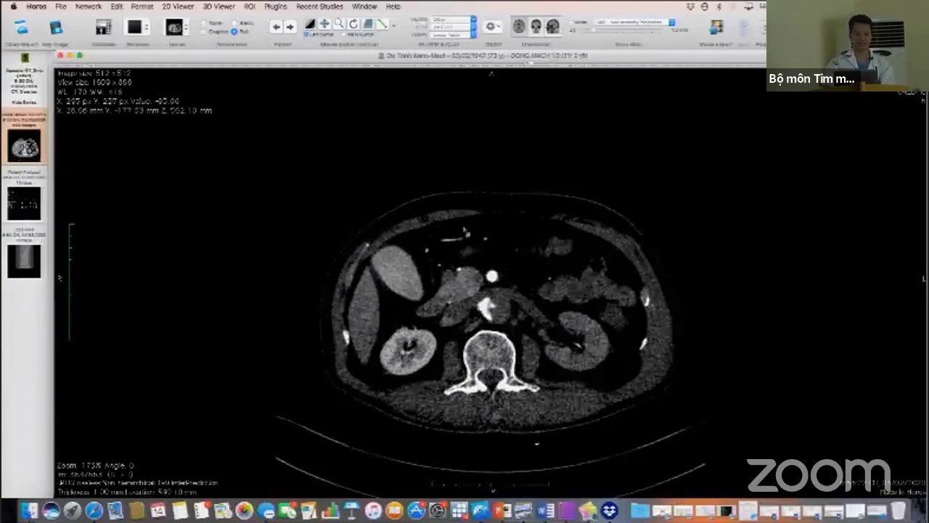
click(61, 56)
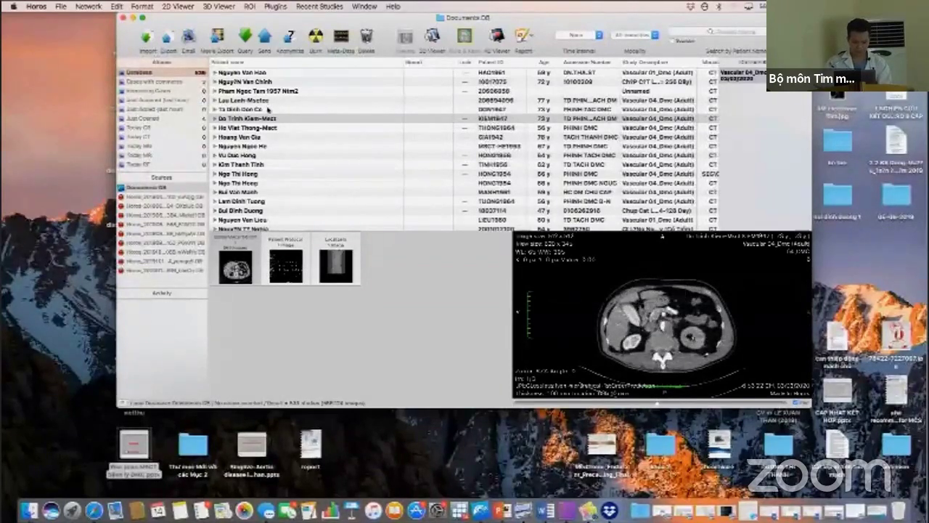
Step: Open the third series, TINH MACH 1.5, of the CT study labelled TACH THANH DMC from the database
click(273, 129)
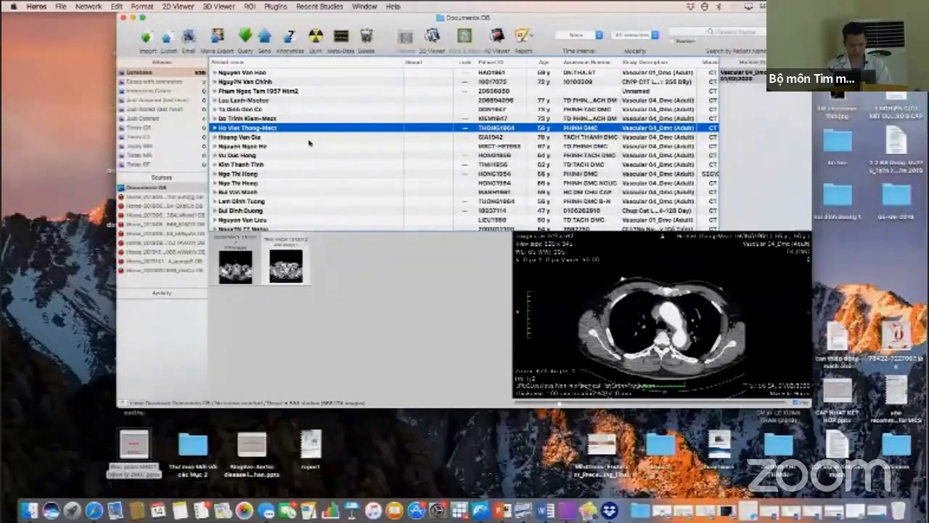
click(266, 138)
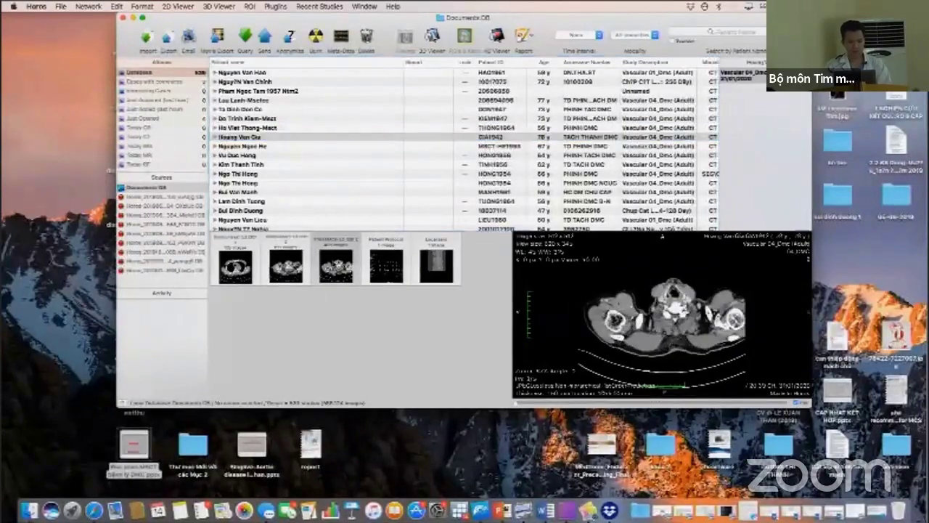
double_click(336, 267)
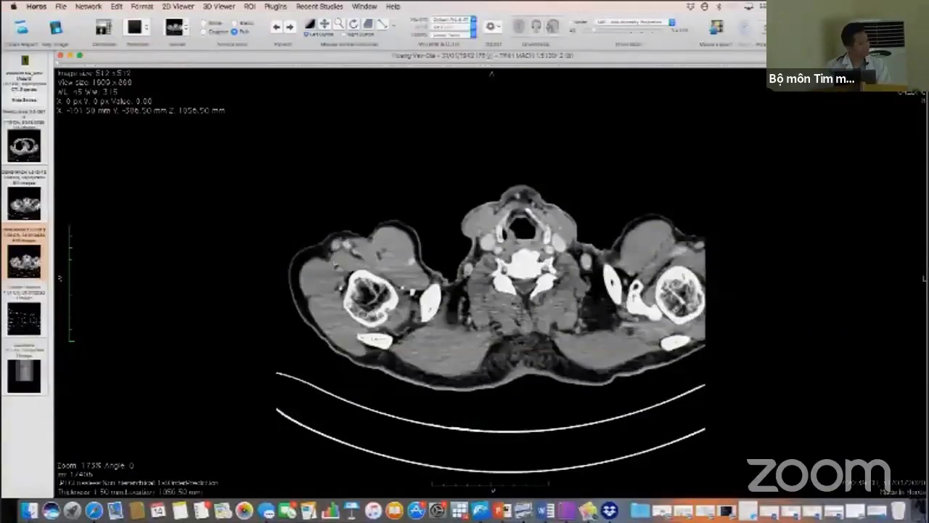
Step: Examine the chest slices from the shoulders down to the pulmonary artery level
scroll(536, 323, down, 8)
scroll(536, 323, down, 10)
scroll(536, 323, down, 3)
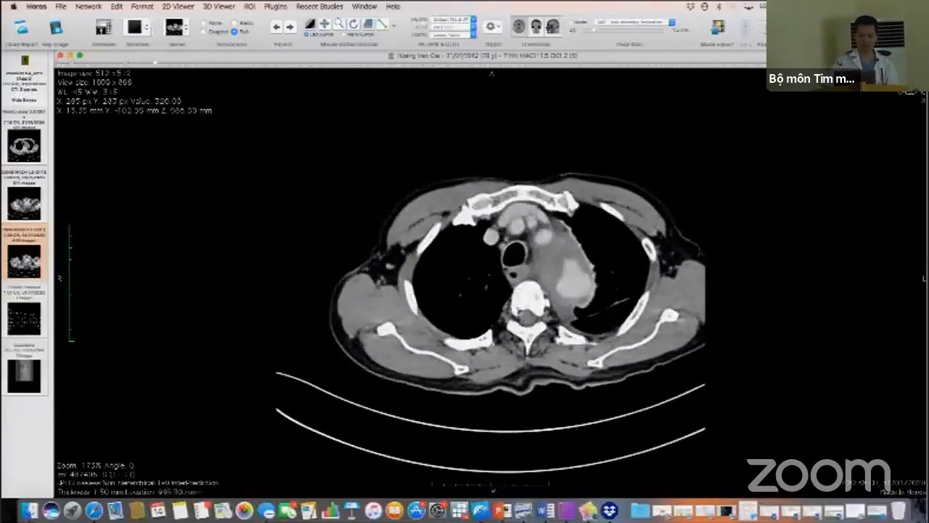
scroll(536, 323, down, 5)
scroll(536, 323, down, 4)
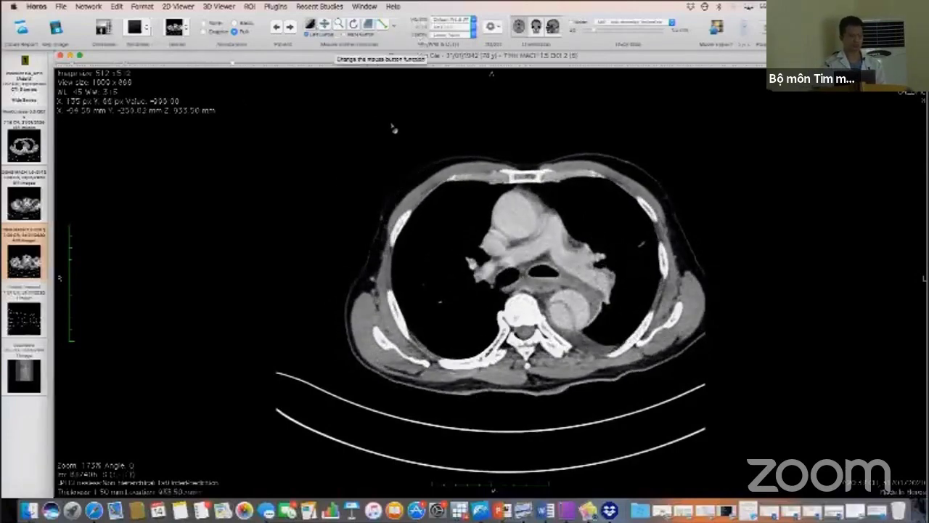
Step: Set the window width to 347 and follow the descending aorta down through the heart level to the upper abdomen
drag(395, 129, 400, 125)
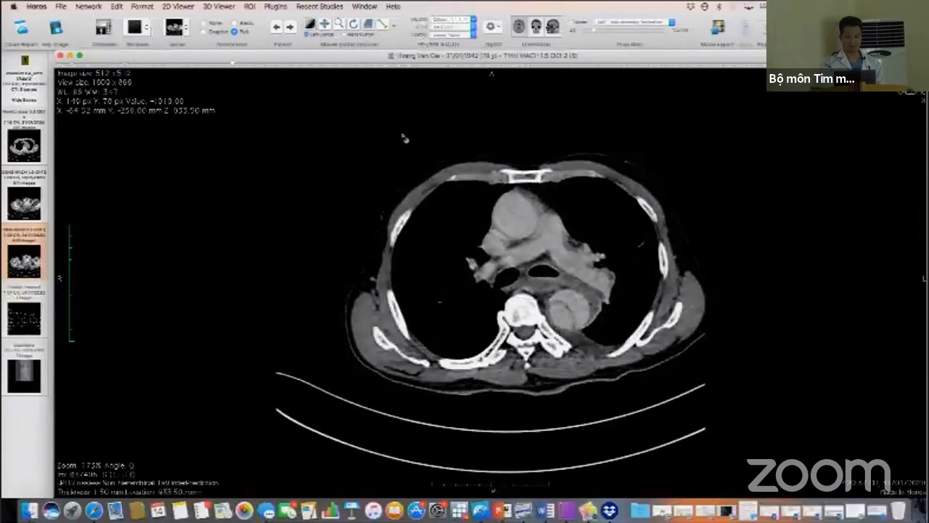
scroll(404, 137, down, 3)
scroll(404, 137, down, 6)
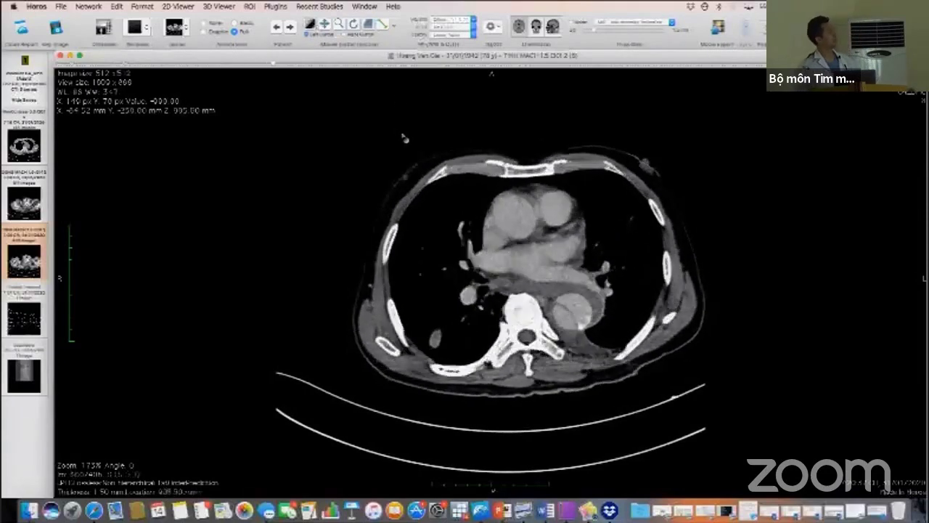
scroll(404, 137, down, 6)
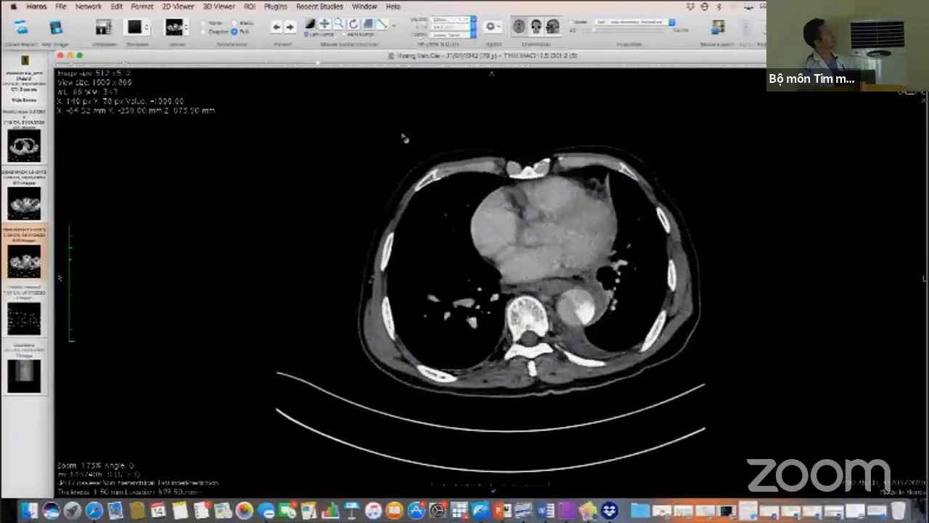
scroll(404, 137, down, 2)
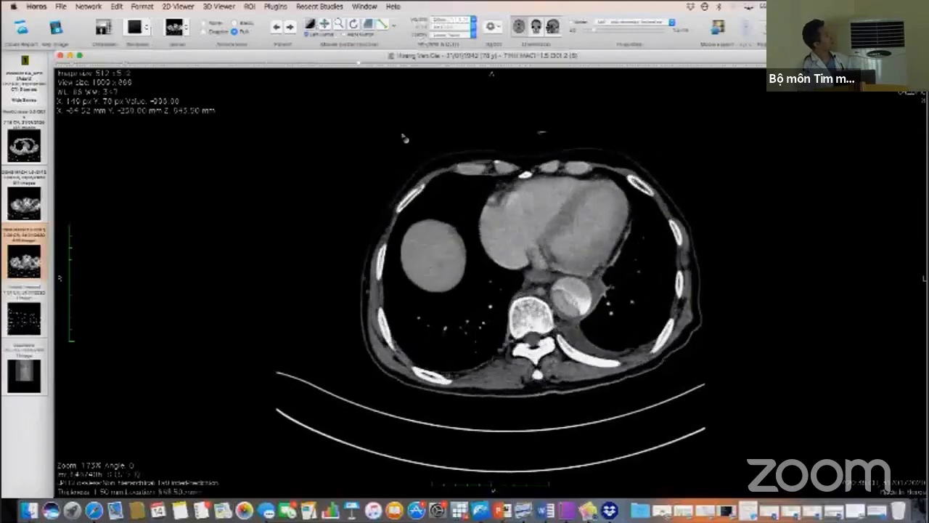
scroll(404, 137, down, 5)
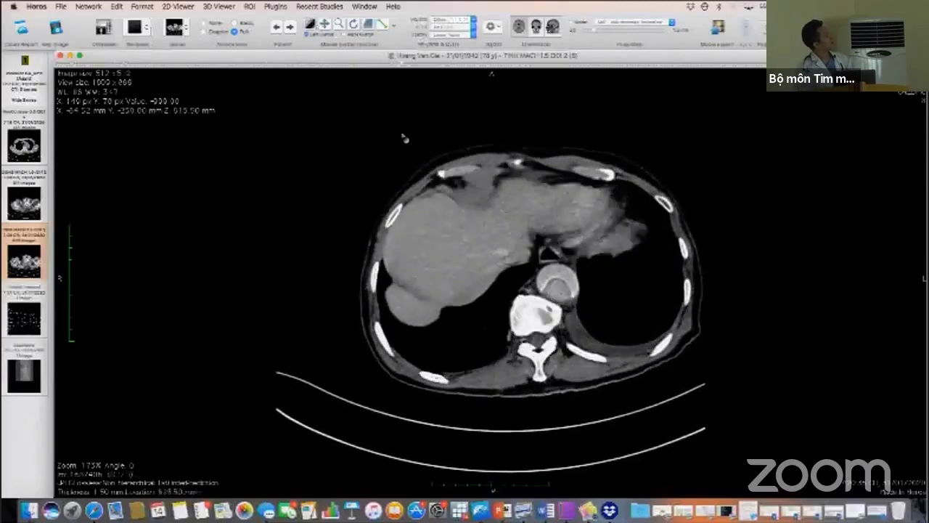
scroll(404, 137, down, 2)
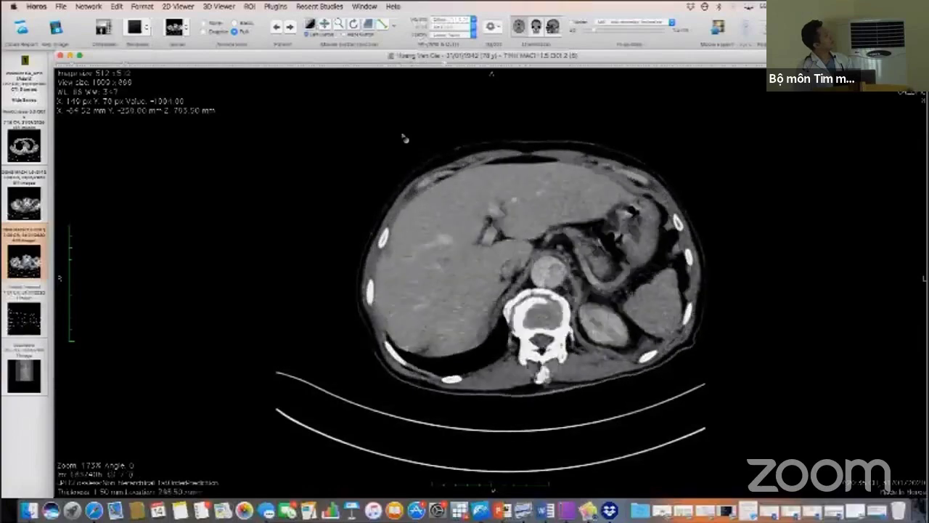
Step: Follow the abdominal aorta from the kidneys down past its bifurcation to the iliac arteries in the pelvis
scroll(404, 137, down, 6)
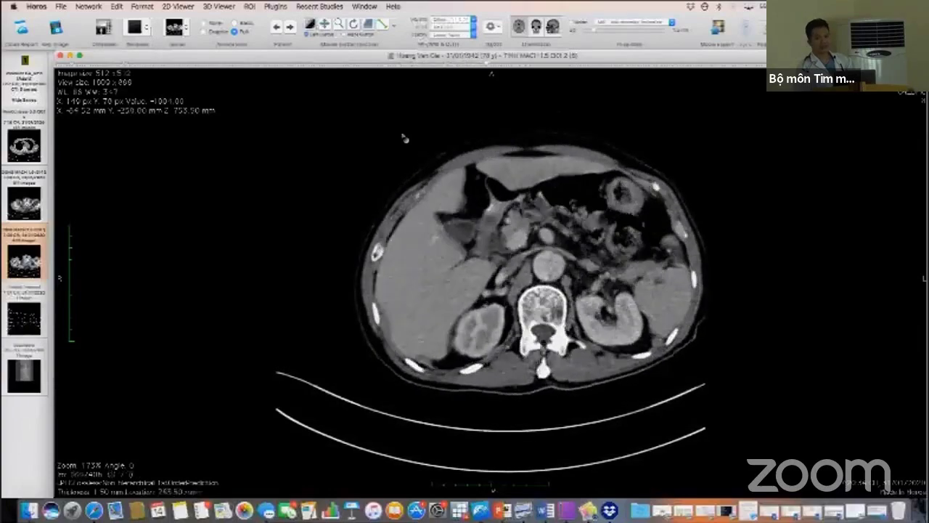
scroll(405, 137, down, 4)
scroll(405, 137, down, 4)
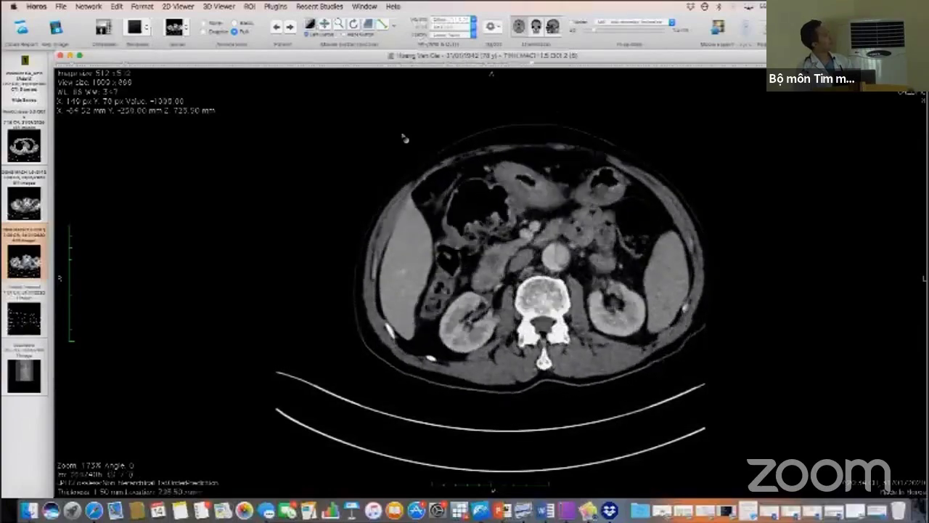
scroll(405, 137, down, 4)
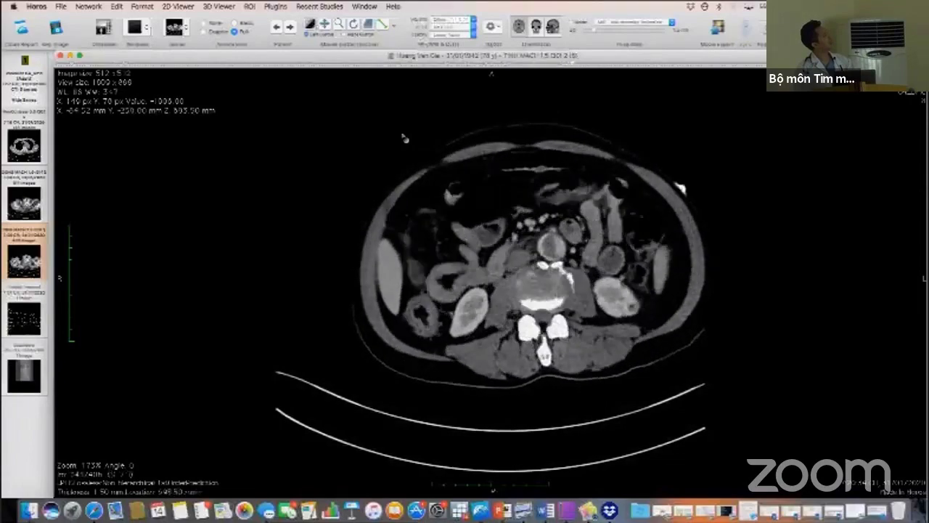
scroll(404, 137, down, 12)
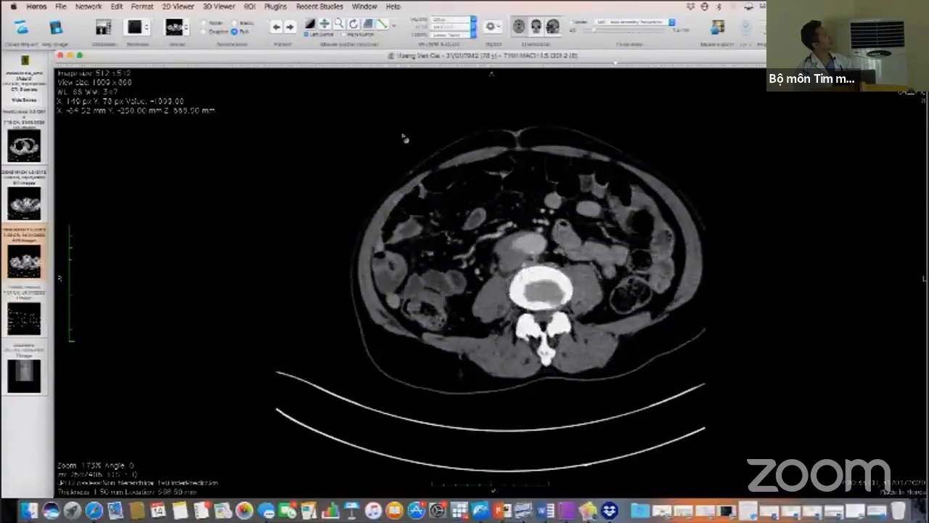
scroll(405, 137, down, 4)
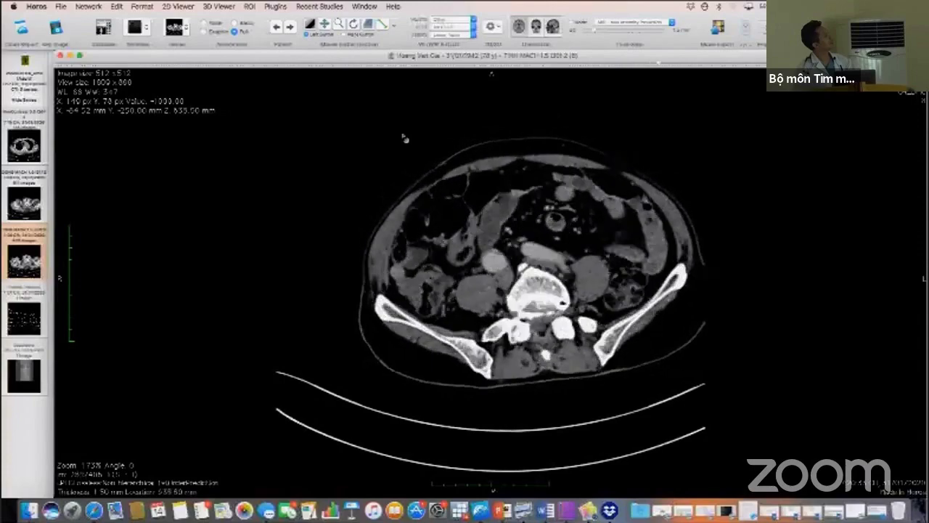
scroll(405, 137, down, 15)
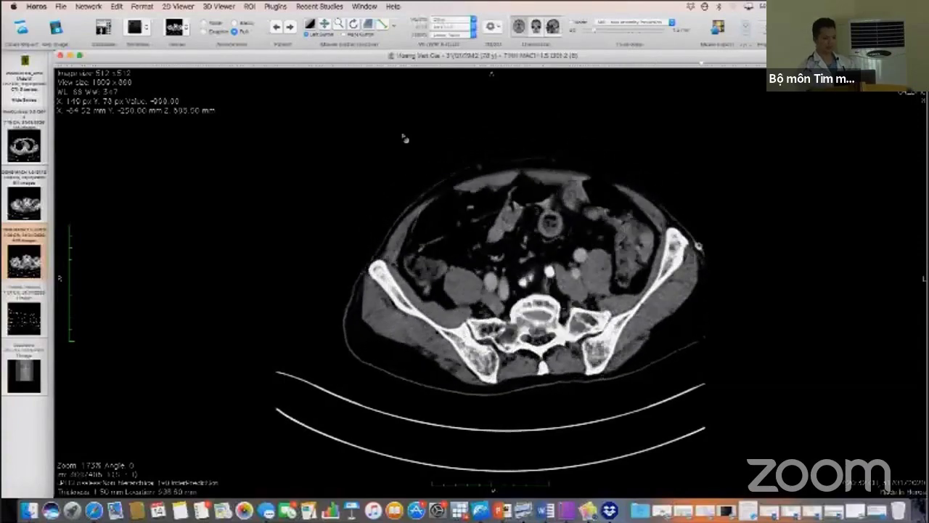
scroll(451, 166, down, 10)
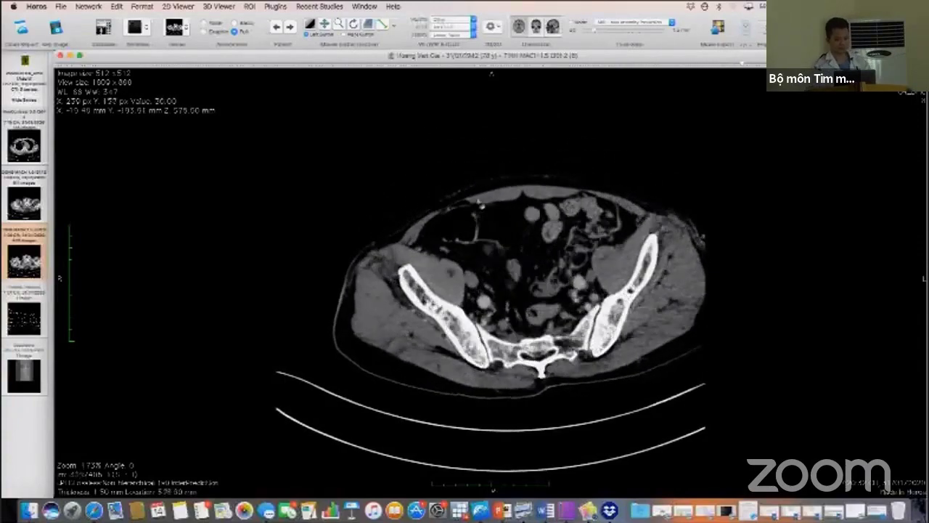
Step: Show the viewer in full screen and trace the aorta back up from the pelvis to the visceral branches near the kidneys
key(ctrl+super+f)
scroll(465, 262, up, 15)
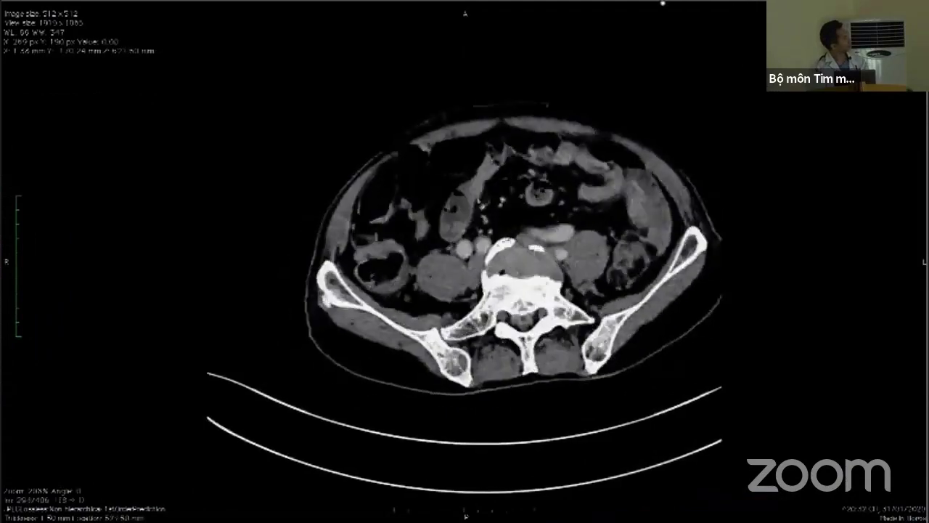
scroll(513, 240, up, 20)
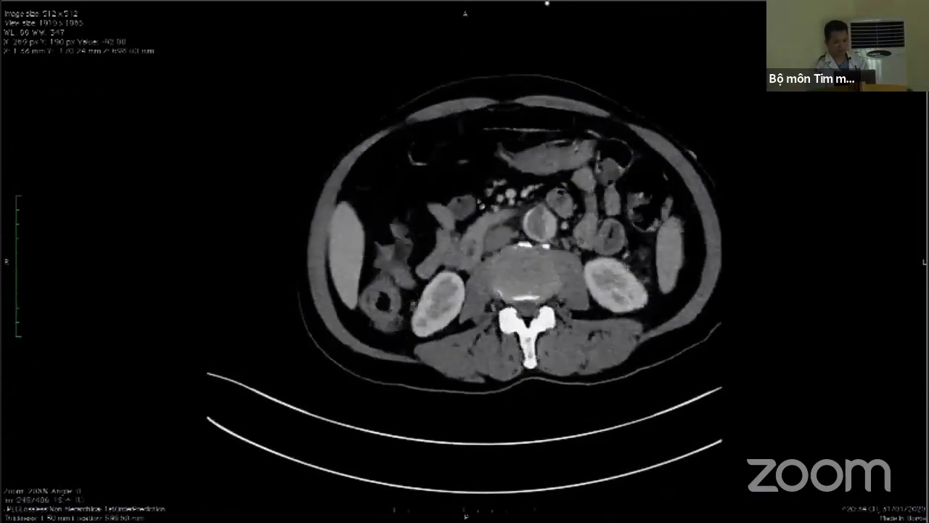
scroll(510, 3, up, 20)
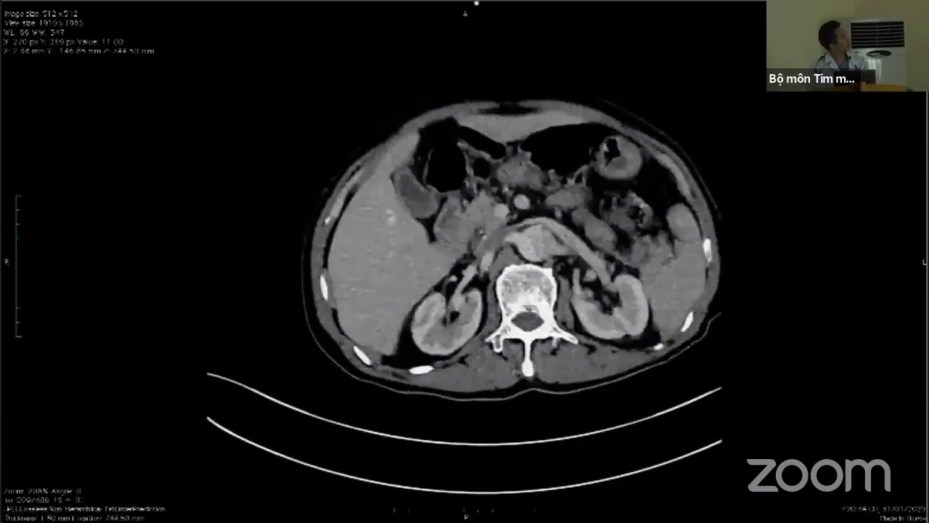
scroll(454, 3, up, 4)
scroll(454, 3, down, 4)
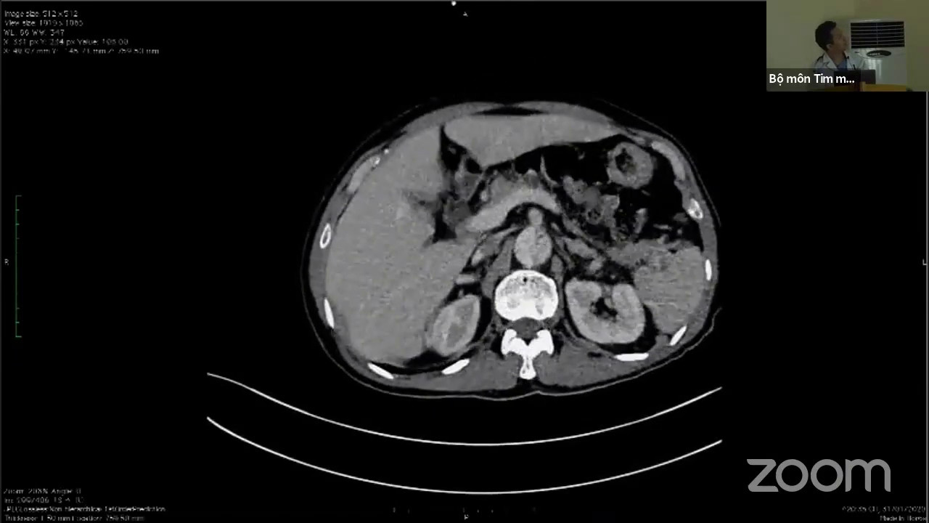
scroll(453, 2, up, 2)
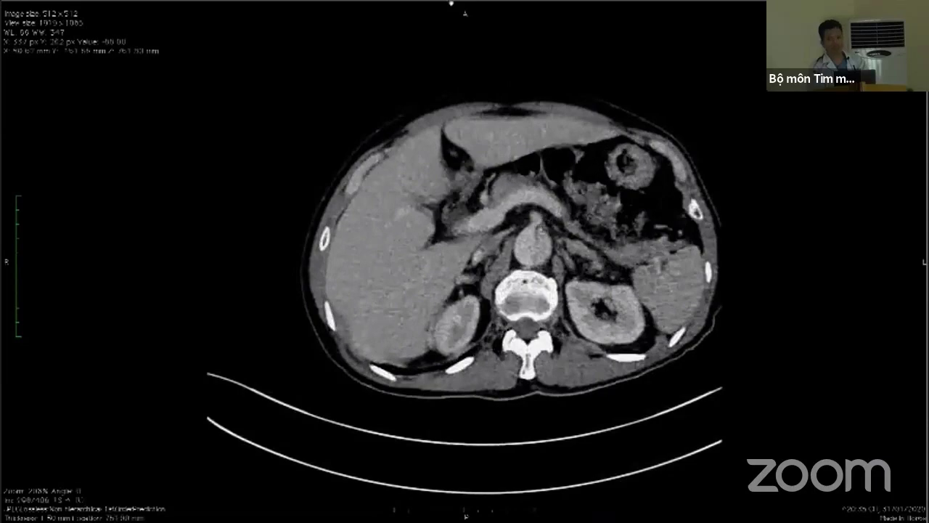
Step: Trace the aorta upward from the upper abdomen to the slices at the level of the heart chambers
scroll(452, 3, up, 18)
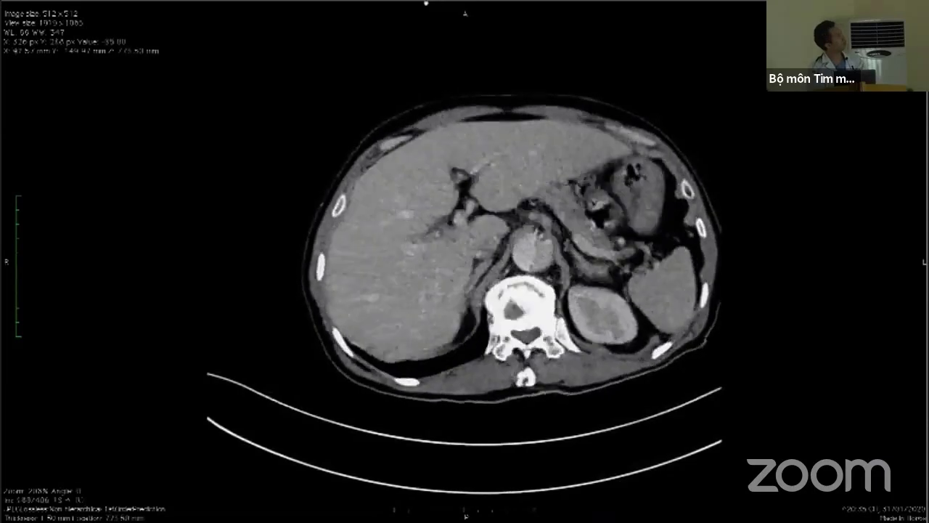
scroll(411, 3, up, 20)
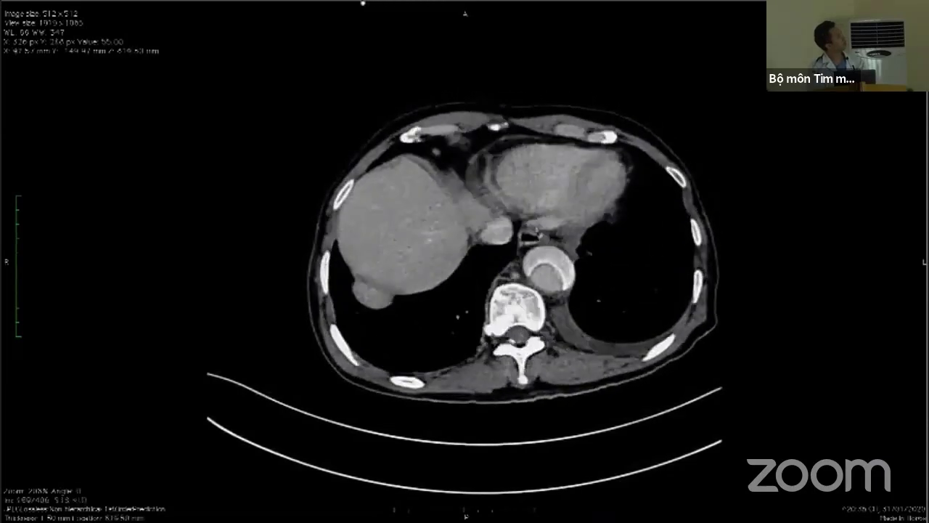
scroll(352, 3, up, 20)
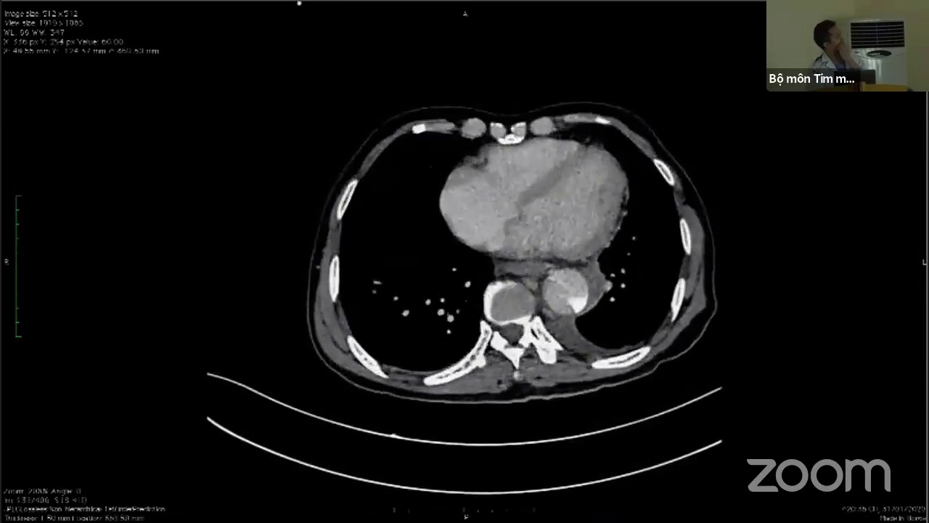
scroll(285, 3, up, 6)
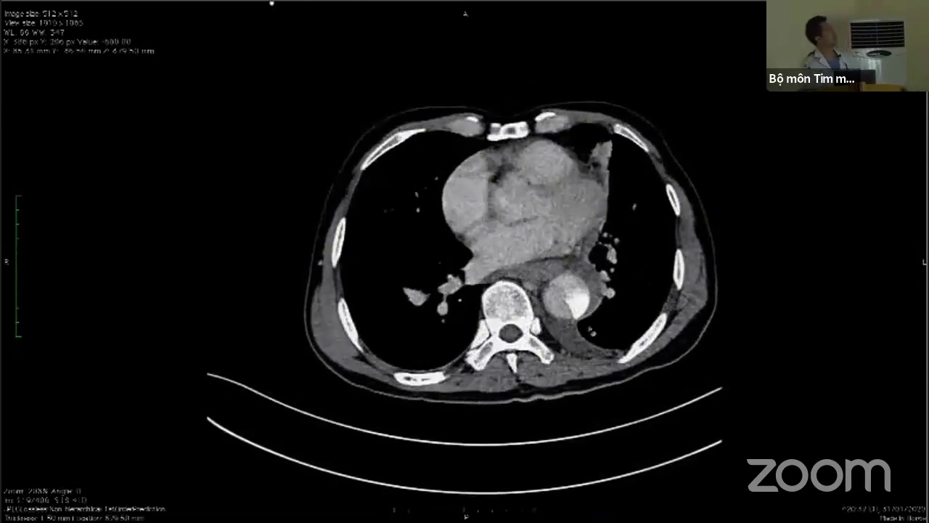
scroll(272, 3, up, 6)
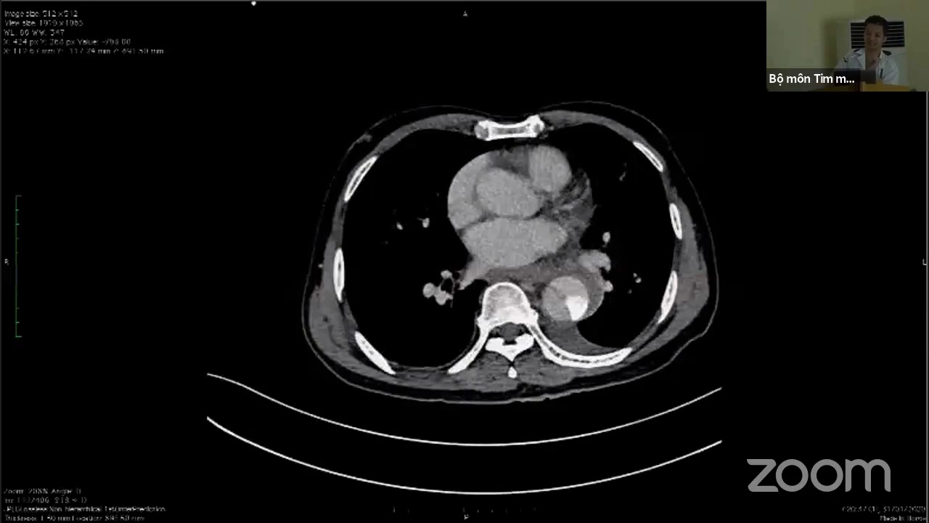
Step: Examine the thoracic aorta from the heart level up to the aortic arch, stopping at slice 64 of 406
scroll(508, 254, up, 20)
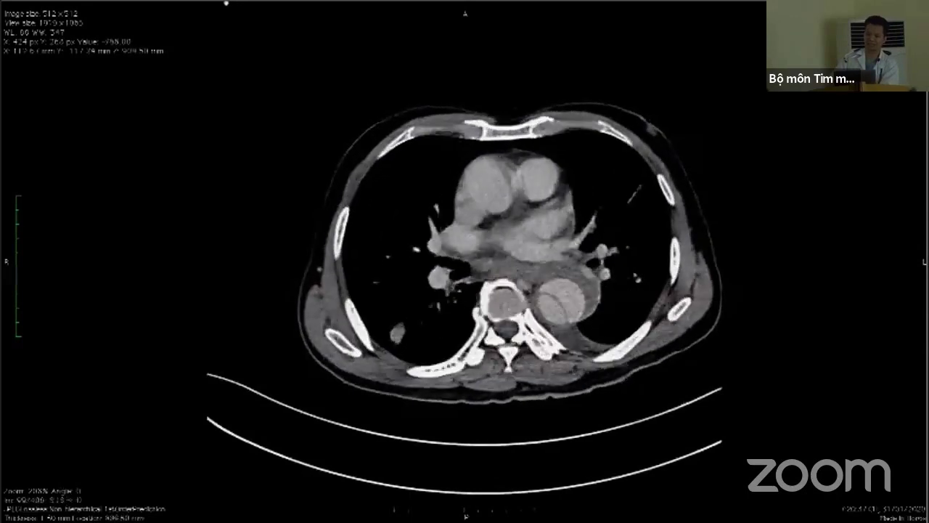
scroll(508, 254, up, 5)
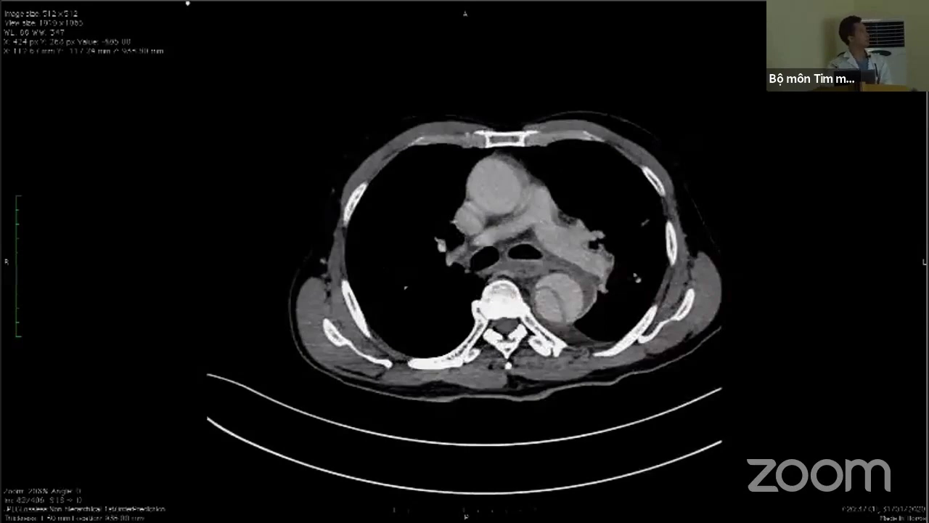
scroll(504, 254, down, 3)
scroll(504, 254, down, 1)
scroll(501, 262, down, 1)
scroll(501, 261, down, 1)
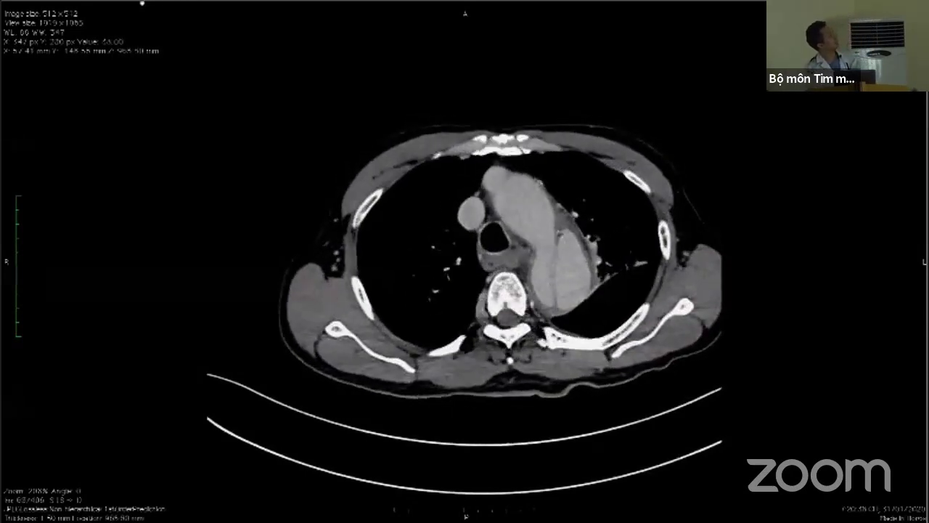
scroll(560, 287, down, 1)
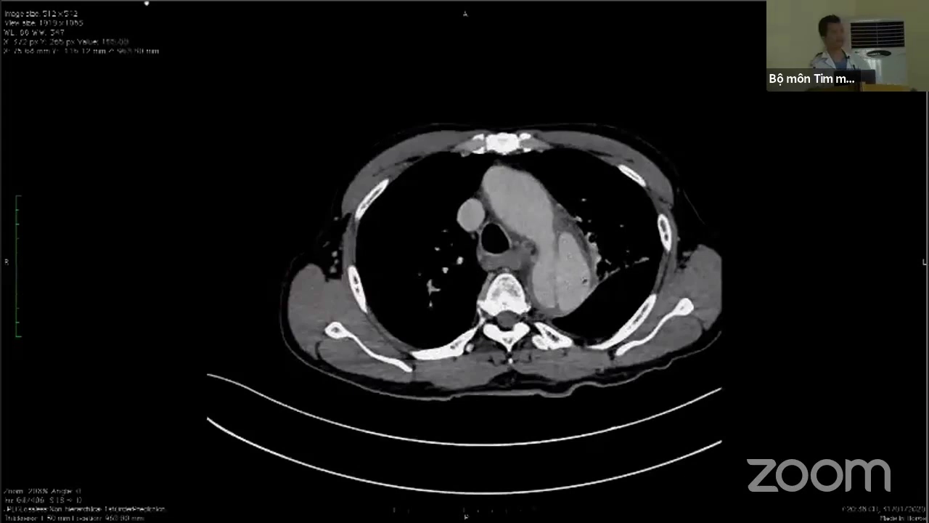
Step: Examine the dissected aortic arch around slice 64, then follow the aorta down to the level of the pulmonary artery
scroll(501, 261, up, 1)
scroll(582, 271, down, 5)
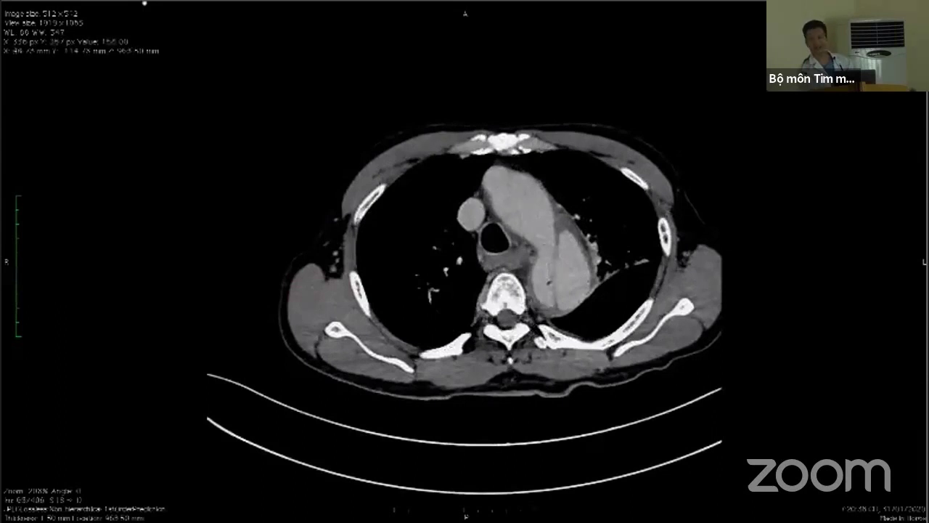
scroll(574, 276, down, 2)
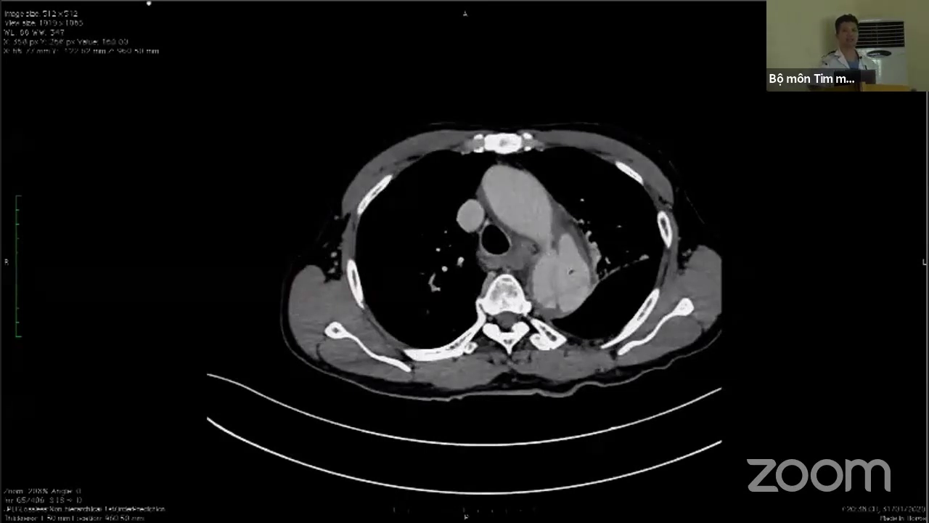
scroll(501, 260, down, 10)
scroll(501, 259, down, 1)
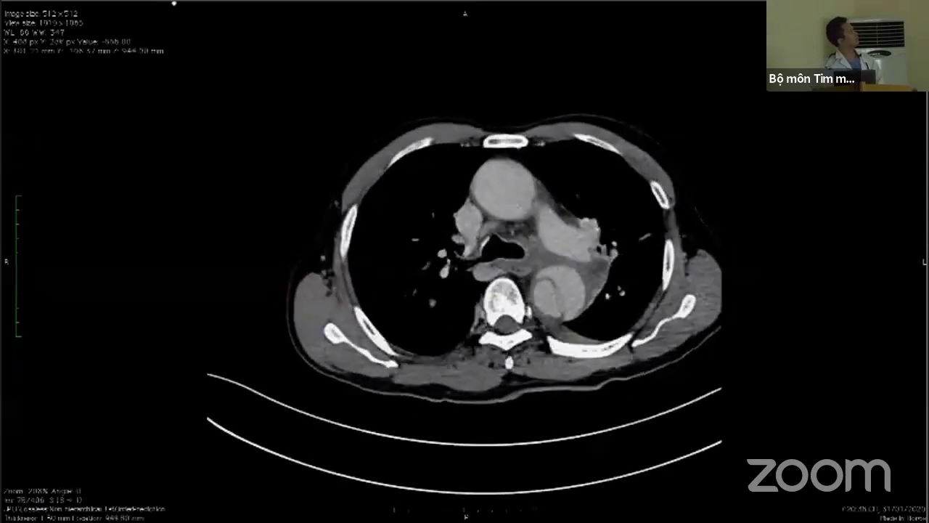
scroll(501, 259, down, 2)
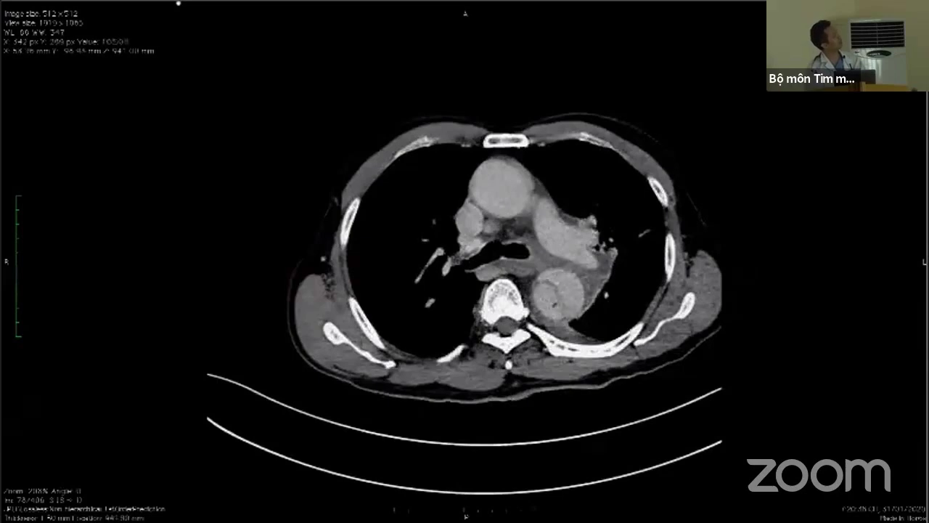
Step: Trace the descending thoracic aorta downward past the heart and liver dome to the upper abdomen at the left kidney
scroll(545, 267, down, 13)
scroll(509, 254, down, 20)
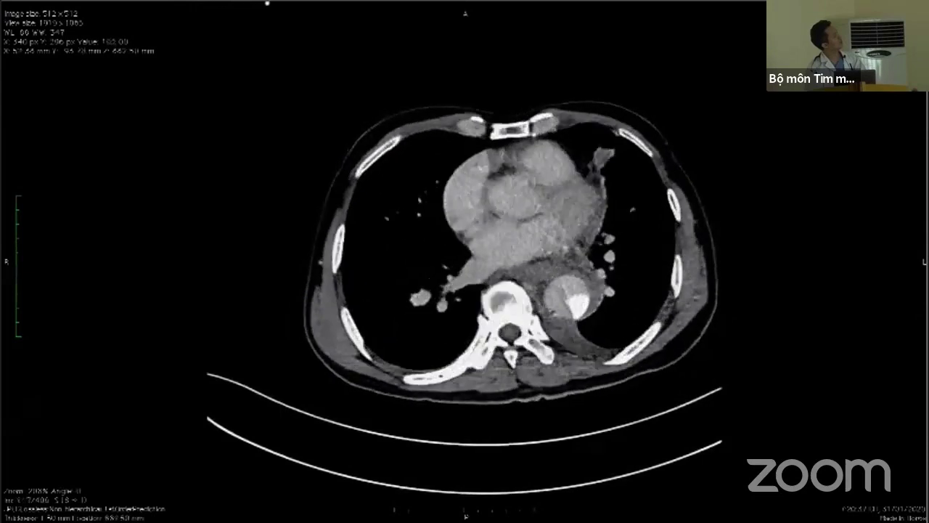
scroll(509, 254, down, 11)
scroll(508, 258, down, 12)
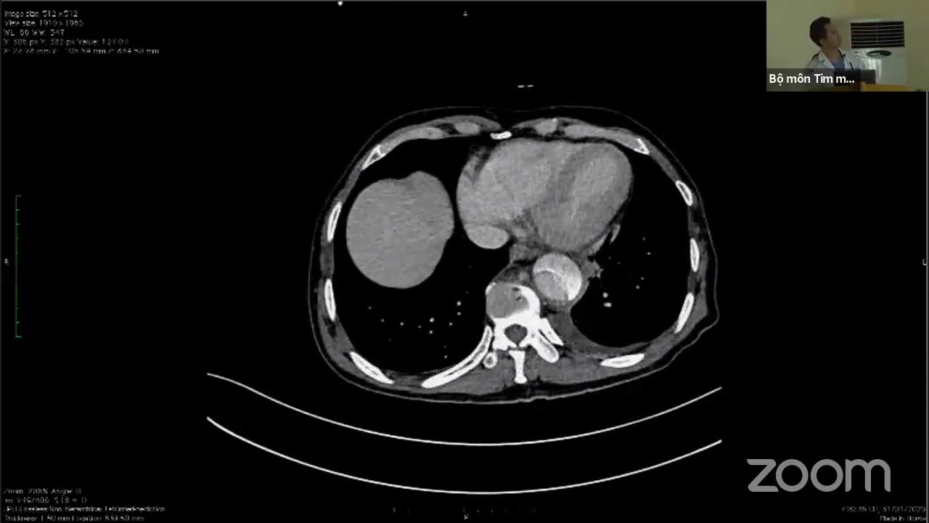
scroll(509, 258, down, 19)
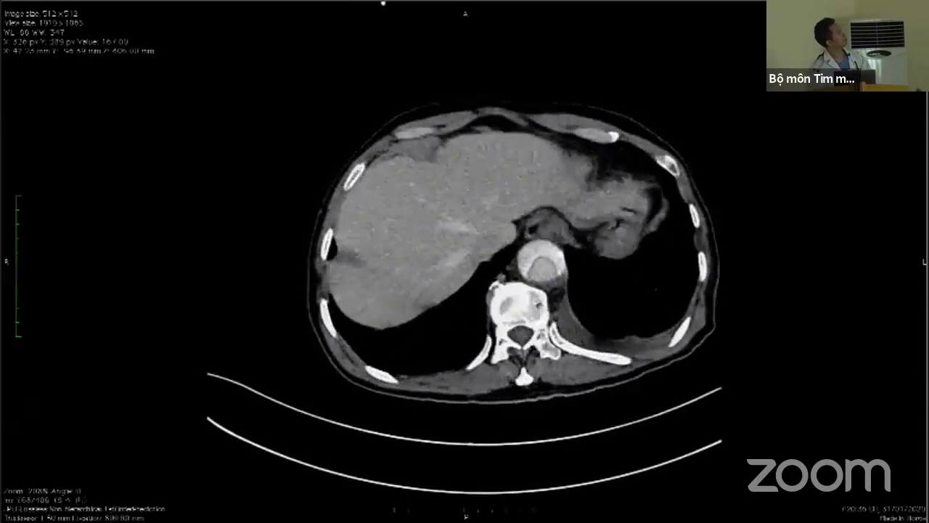
scroll(508, 257, down, 20)
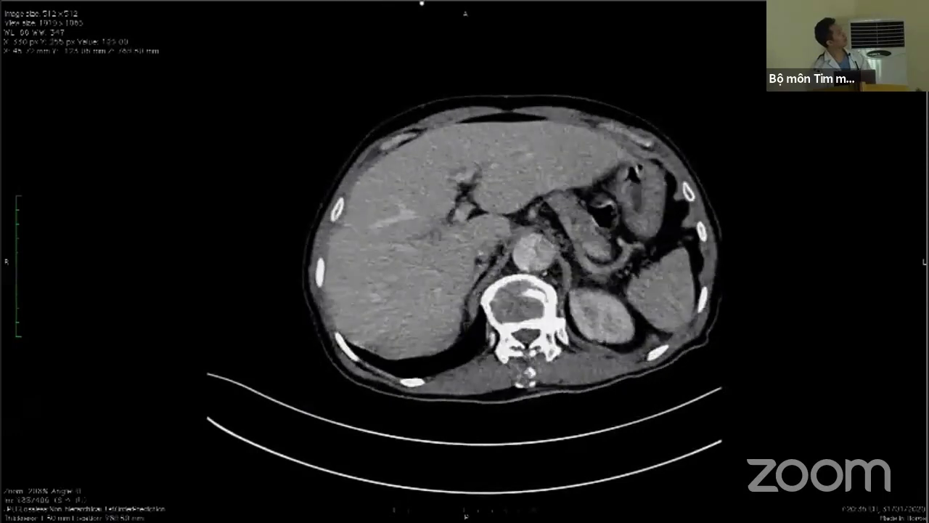
Step: Examine the visceral and renal branches of the abdominal aorta, going back and forth through the slices at kidney level
scroll(509, 257, down, 3)
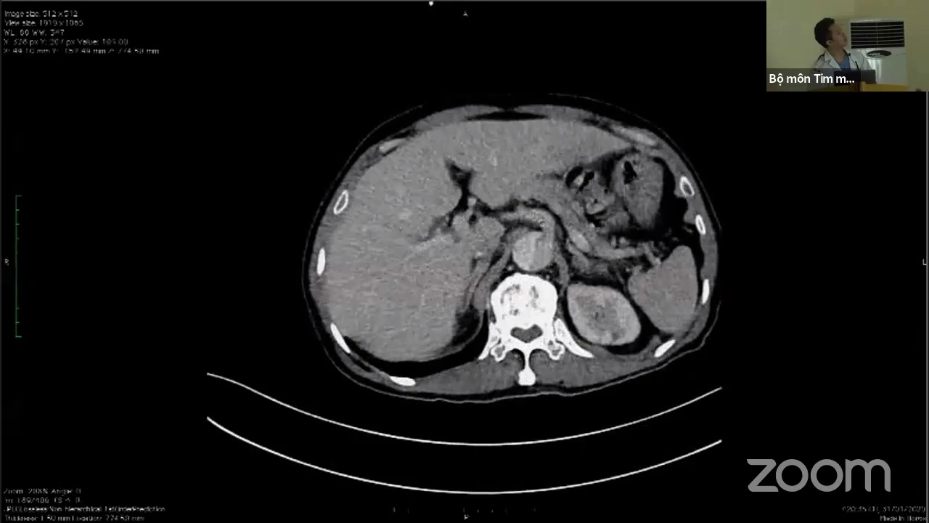
scroll(508, 257, down, 5)
scroll(509, 258, up, 5)
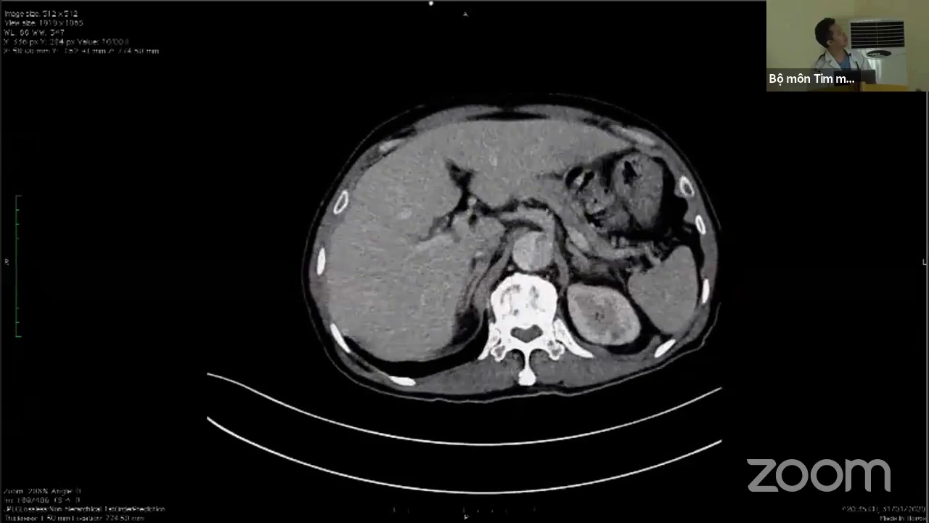
scroll(465, 516, down, 20)
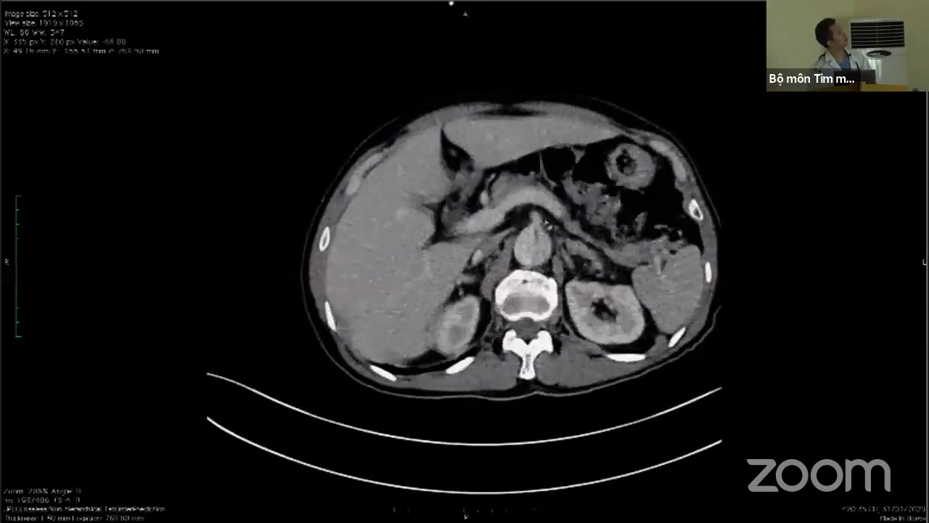
scroll(466, 516, up, 6)
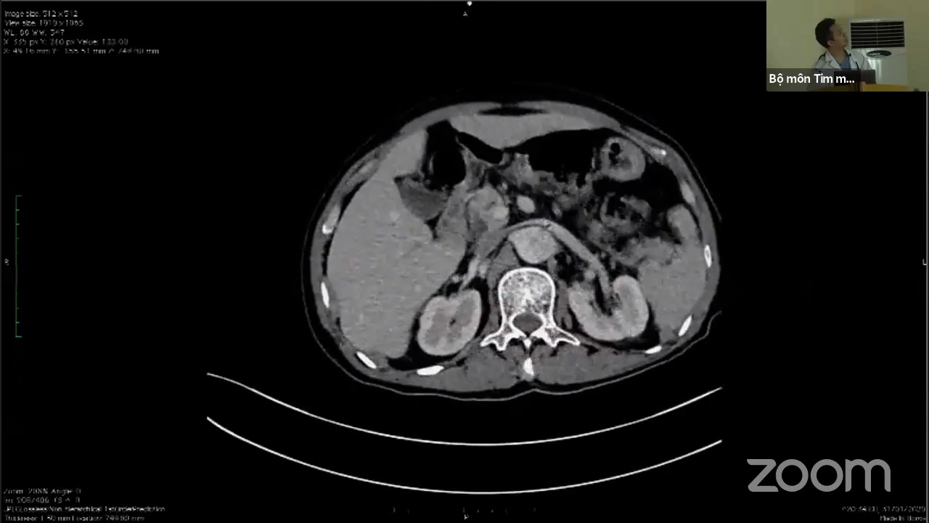
scroll(466, 515, down, 10)
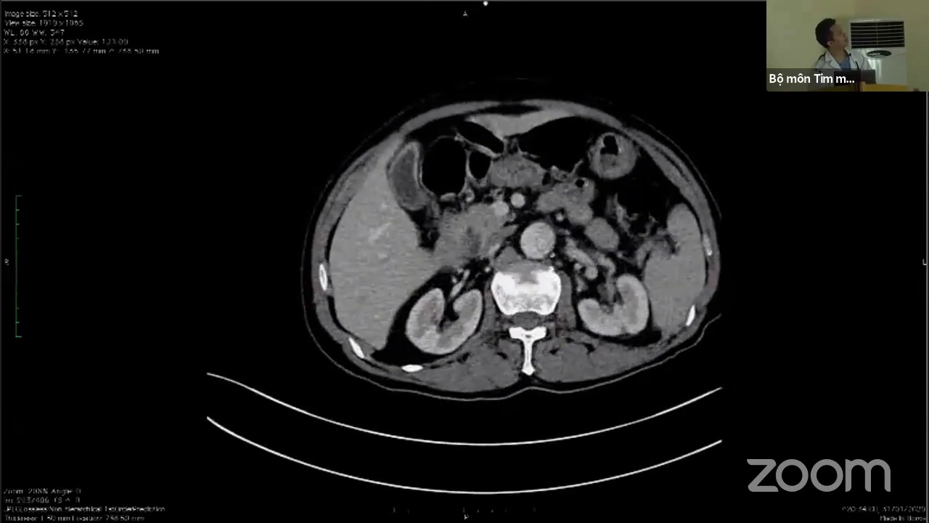
Step: Follow the abdominal aorta from below the renal level past its bifurcation to the iliac arteries in the pelvis
scroll(465, 516, down, 5)
scroll(465, 516, down, 20)
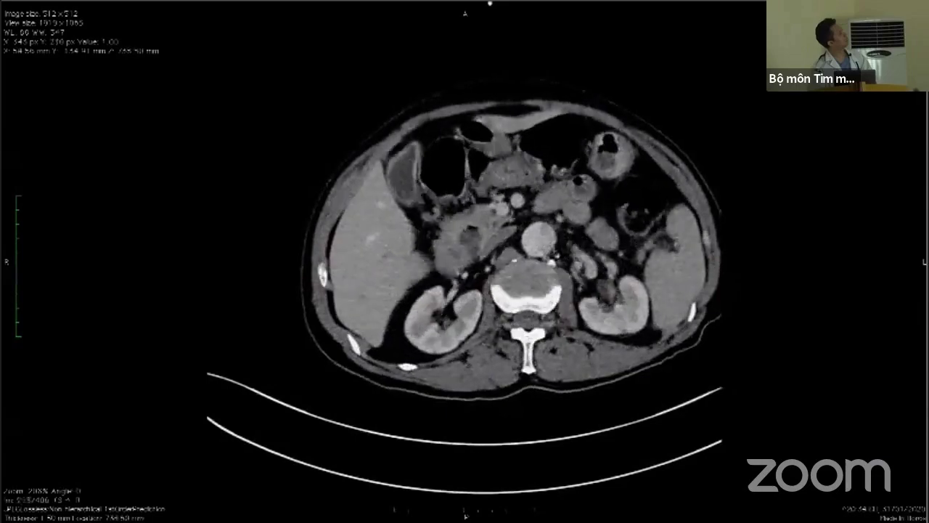
scroll(465, 515, down, 20)
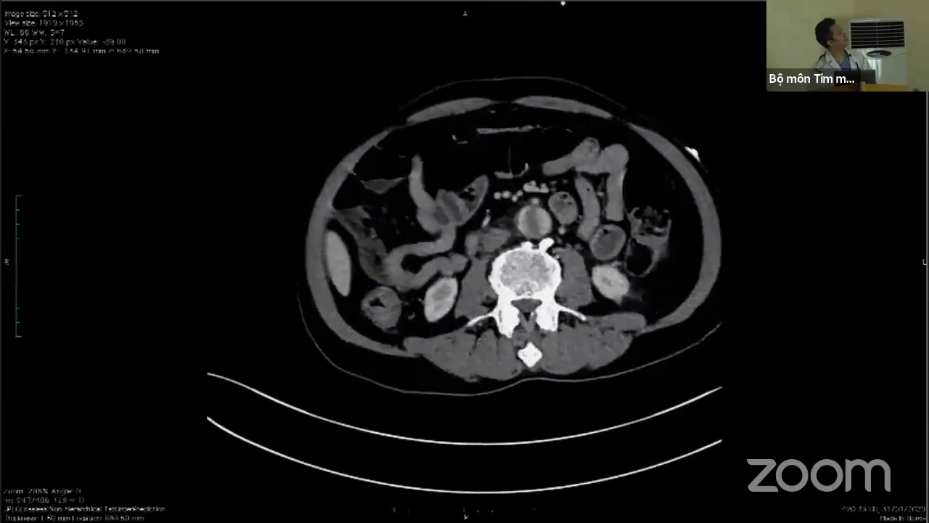
scroll(465, 516, down, 20)
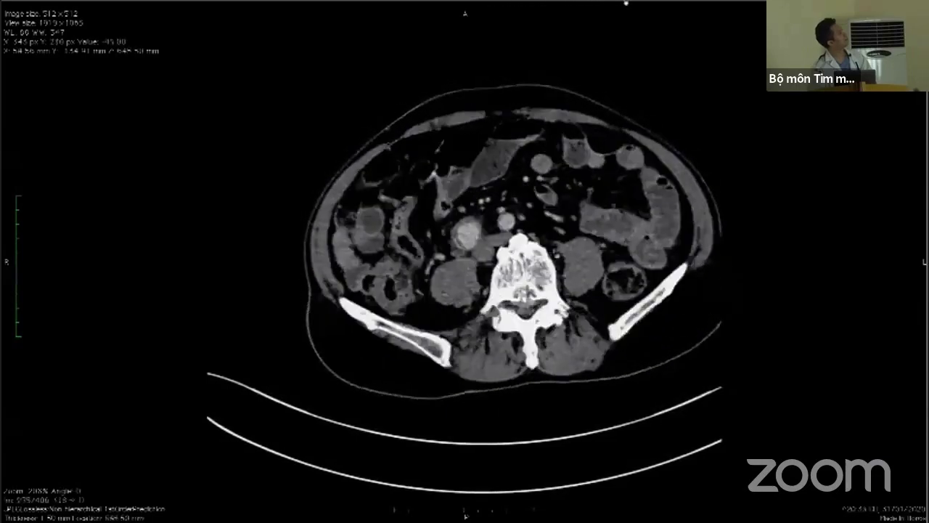
scroll(465, 515, down, 2)
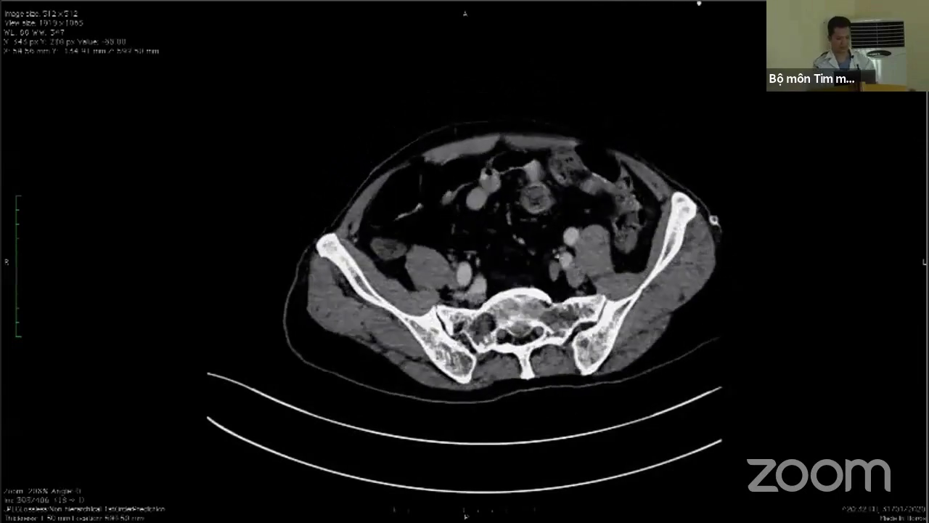
Step: Leave full screen, close the current study and open the 60-year-old patient's Vascular 01_Dmc (Adult) study from the database
key(Escape)
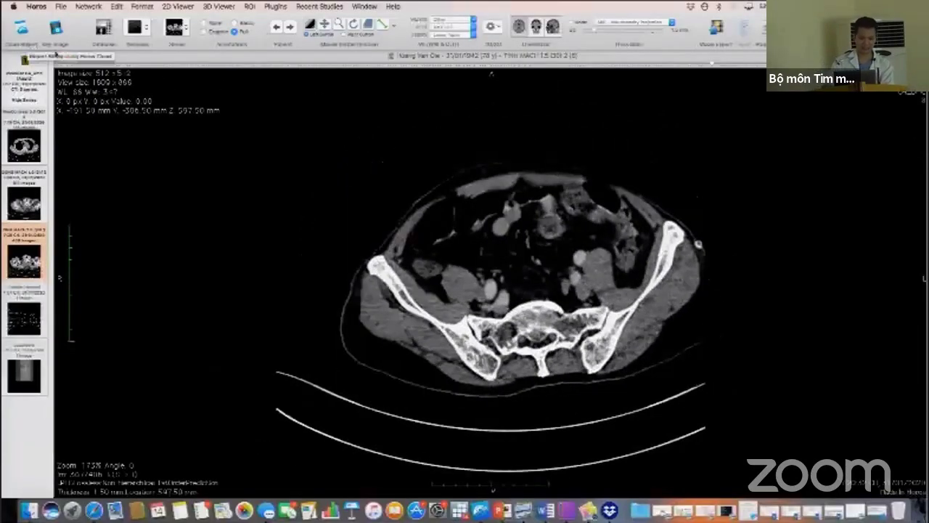
click(61, 56)
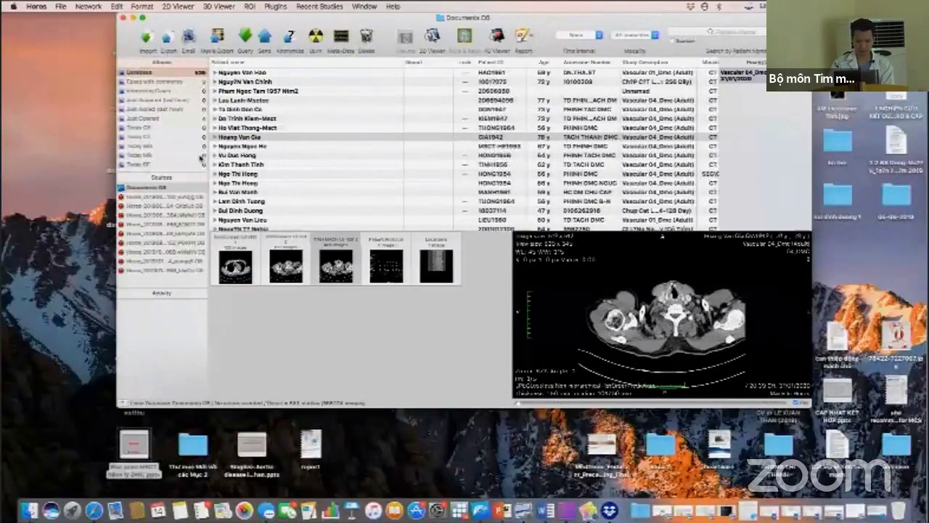
double_click(312, 172)
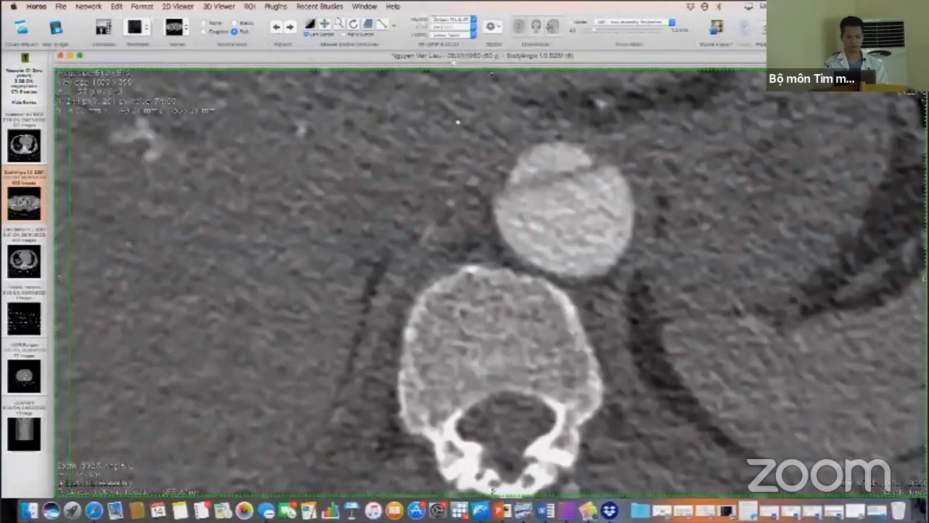
Step: Zoom the BodyAngio series out to 220% and pan it so the whole axial slice is centred in the view
right_drag(570, 152, 570, 247)
click(324, 24)
drag(524, 107, 424, 226)
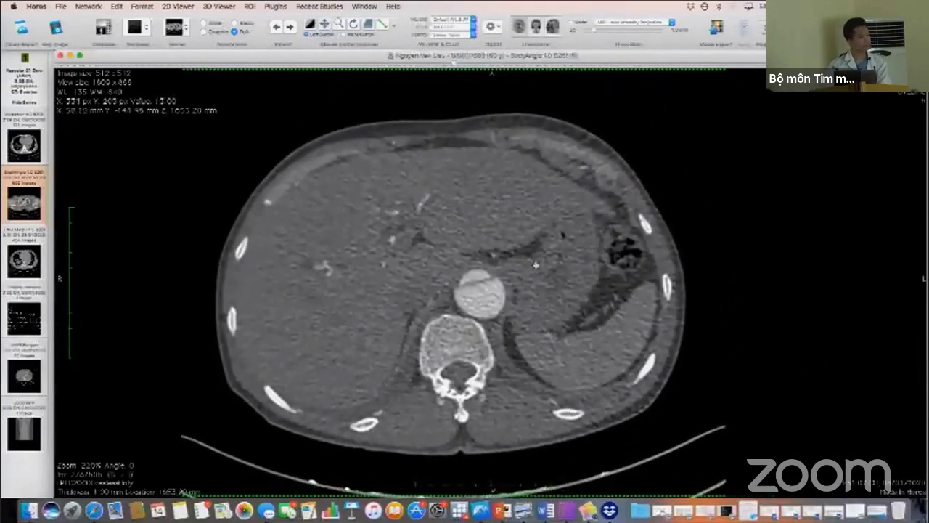
Step: Trace the aorta in the BodyAngio series from the upper abdomen through the iliac arteries to the femoral arteries
scroll(348, 85, down, 3)
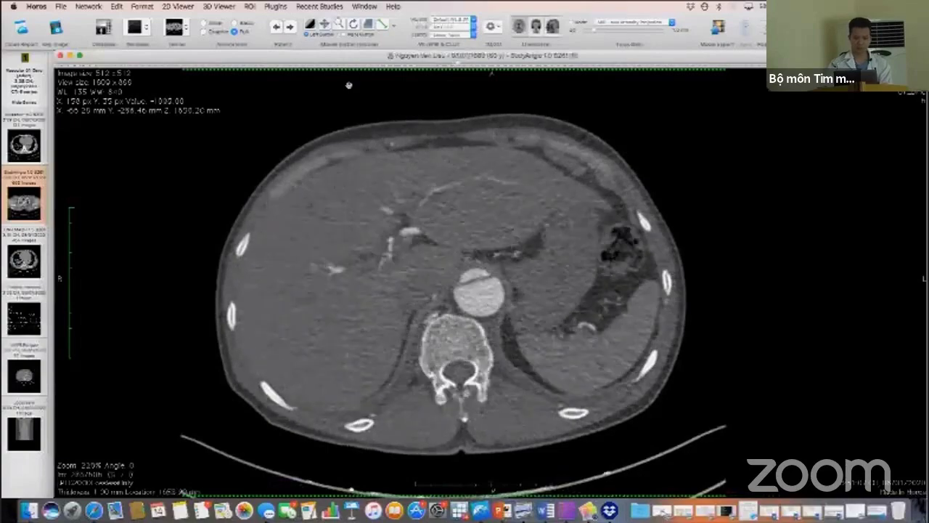
scroll(349, 85, down, 10)
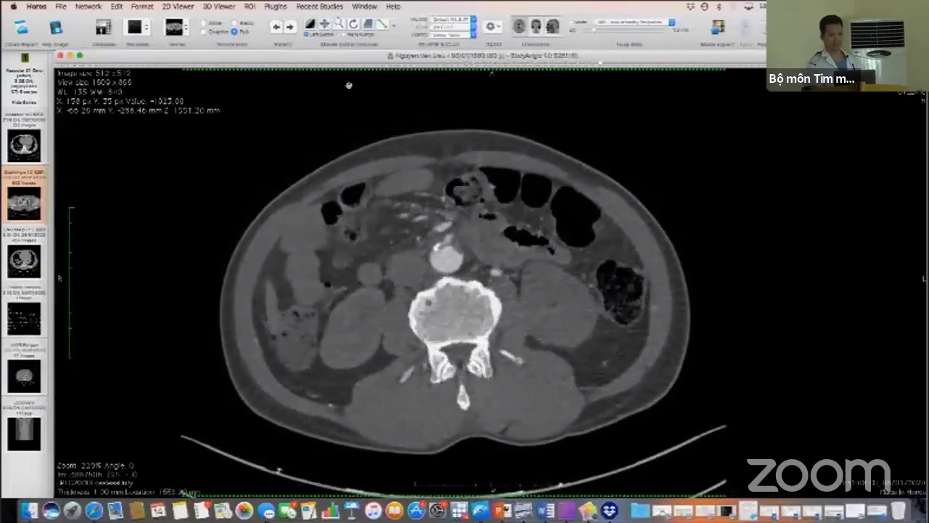
scroll(278, 470, down, 5)
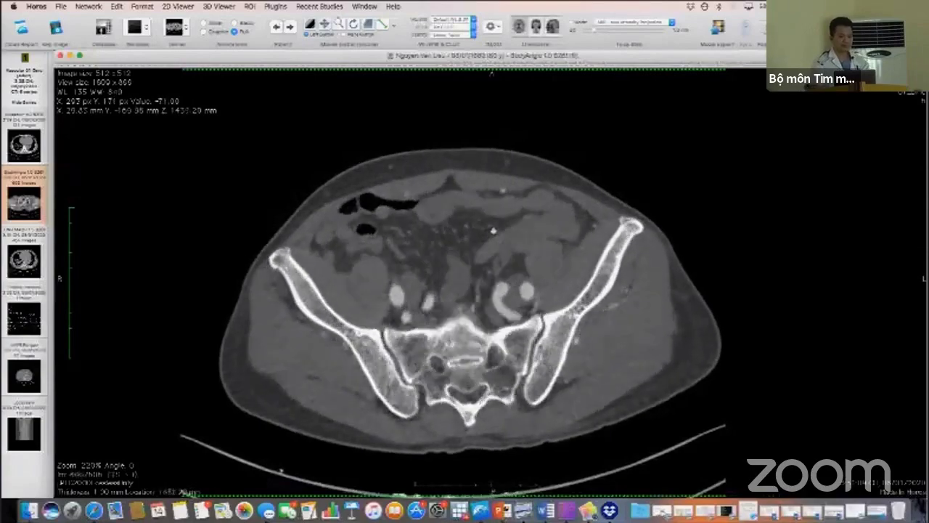
scroll(493, 231, down, 5)
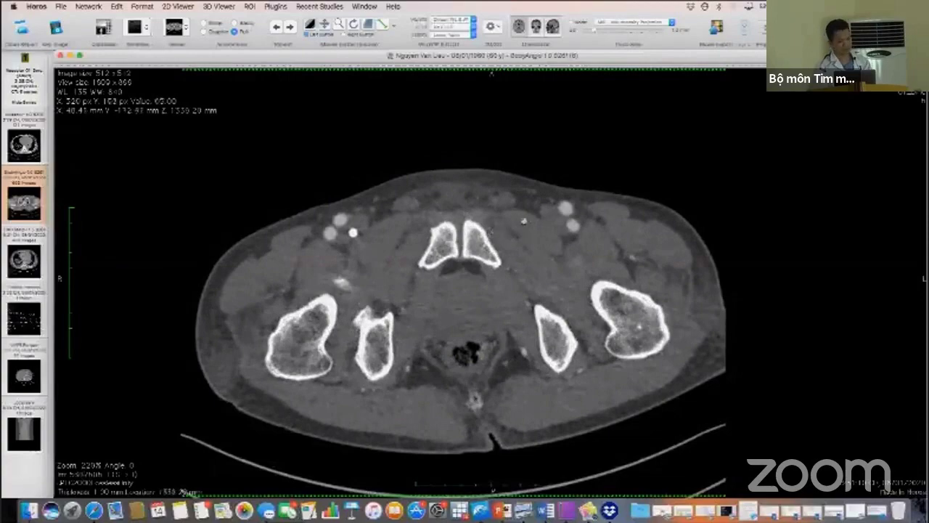
Step: Trace the vessels back up from the groin through the abdominal aorta to the descending aorta behind the left atrium
scroll(530, 210, up, 20)
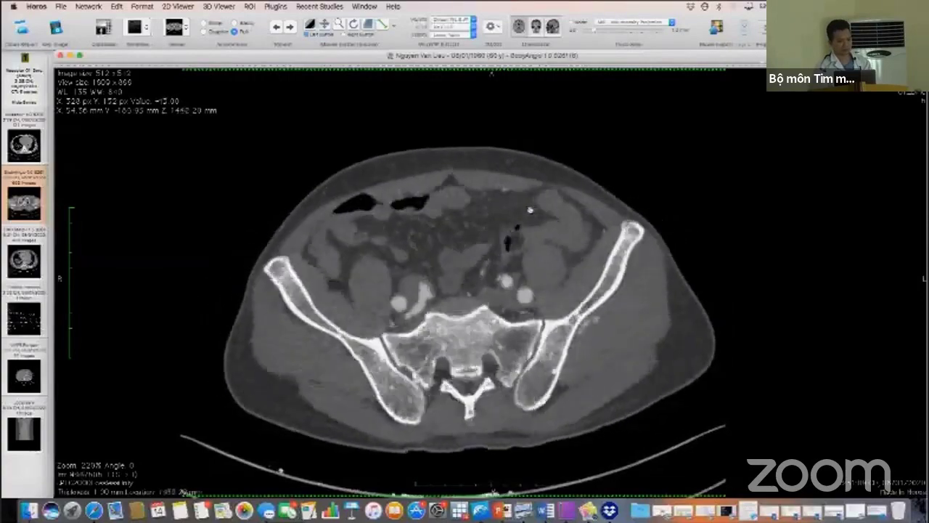
scroll(531, 210, up, 20)
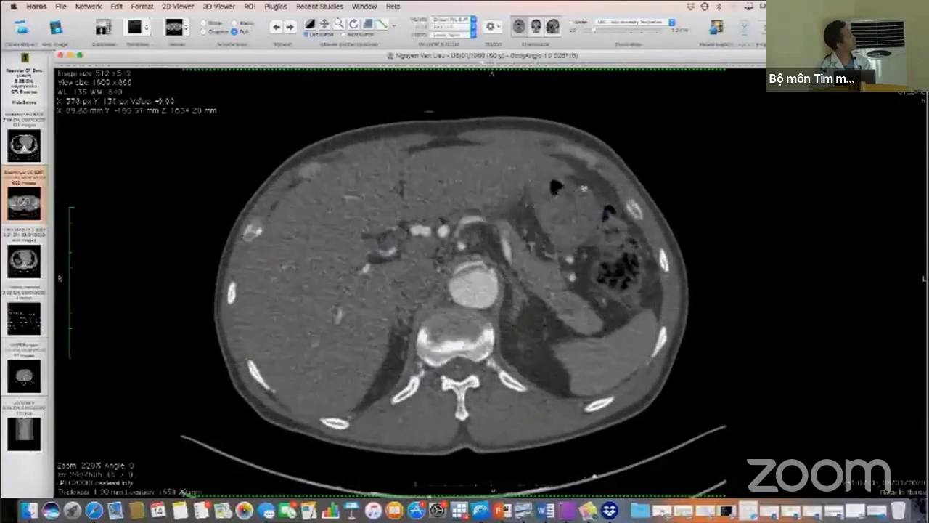
scroll(583, 188, up, 13)
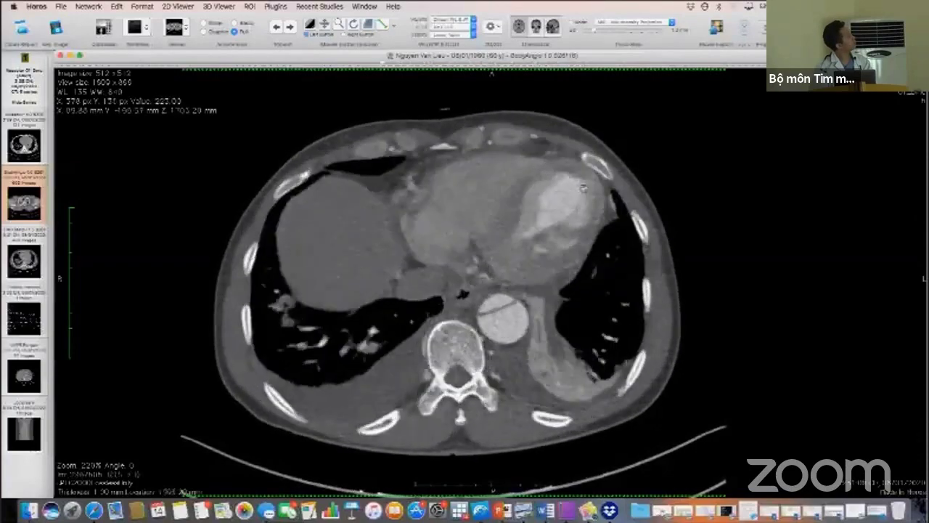
scroll(583, 187, up, 10)
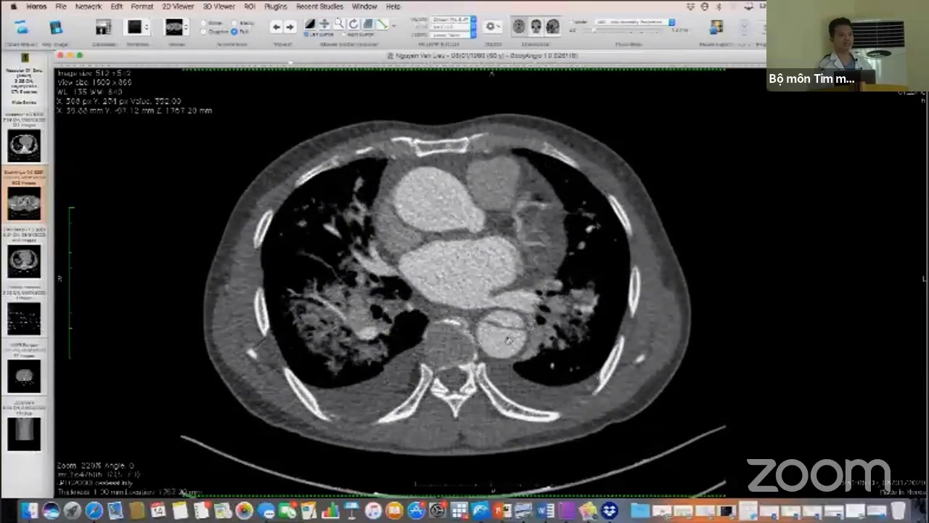
Step: Follow the thoracic aorta up to the arch and examine the dissection flap where the arch meets the descending aorta
scroll(566, 329, up, 5)
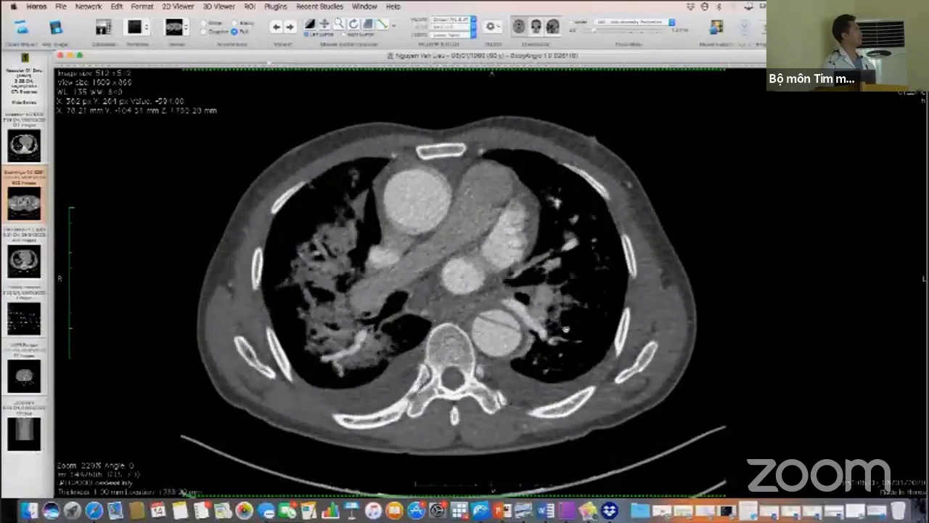
scroll(566, 330, up, 6)
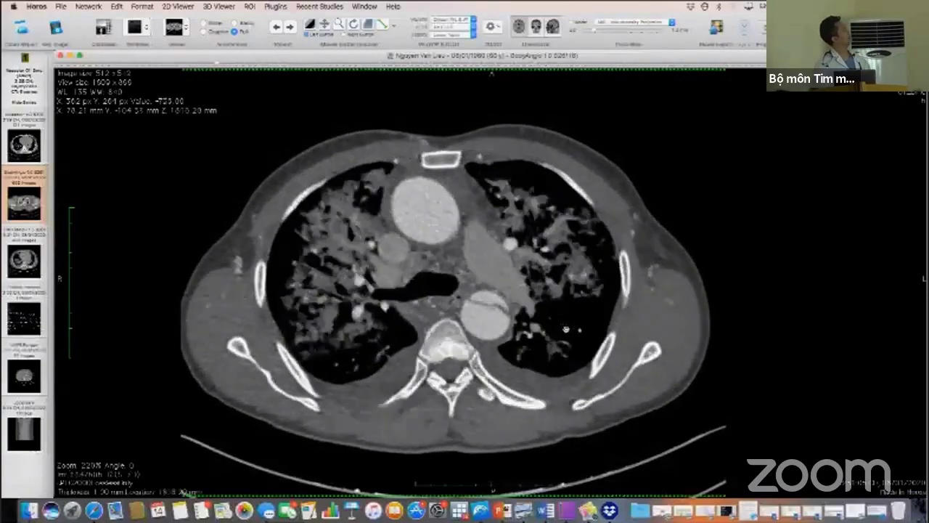
scroll(566, 329, up, 5)
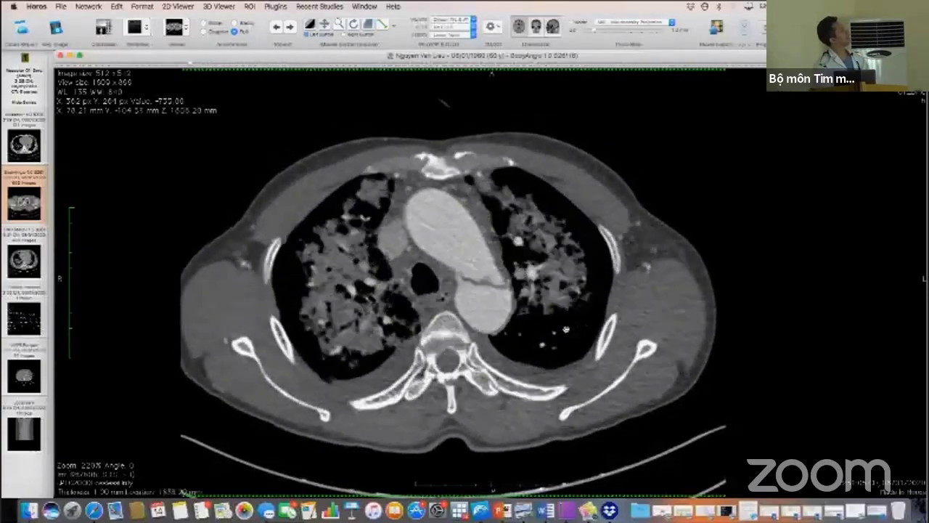
scroll(566, 330, down, 1)
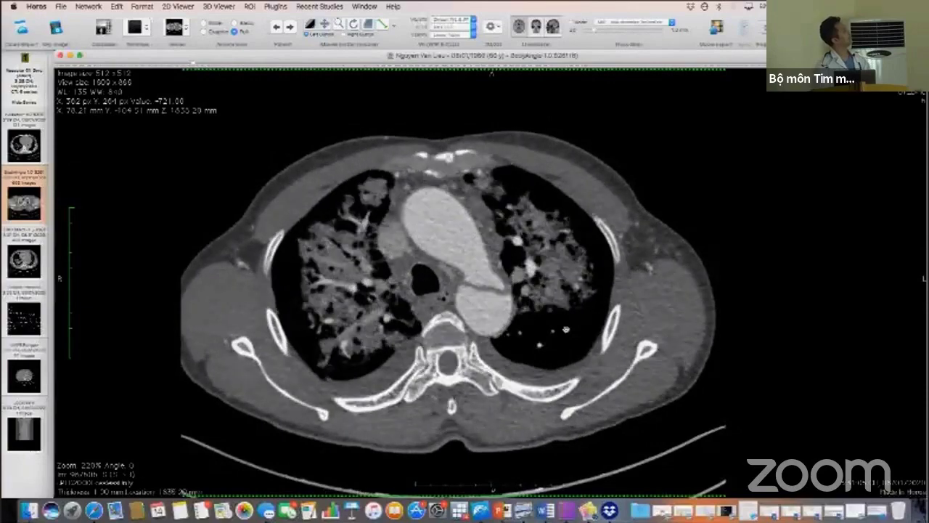
scroll(566, 329, down, 2)
scroll(519, 311, up, 3)
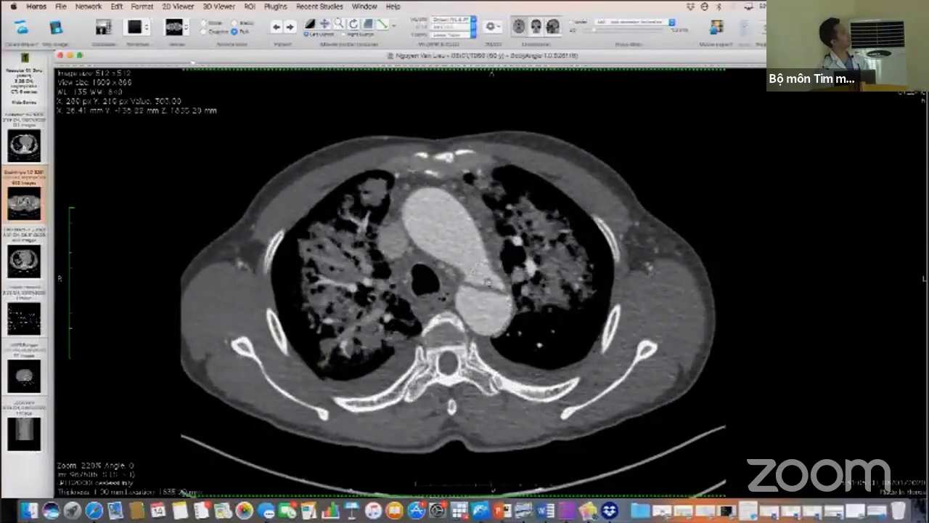
scroll(489, 284, down, 4)
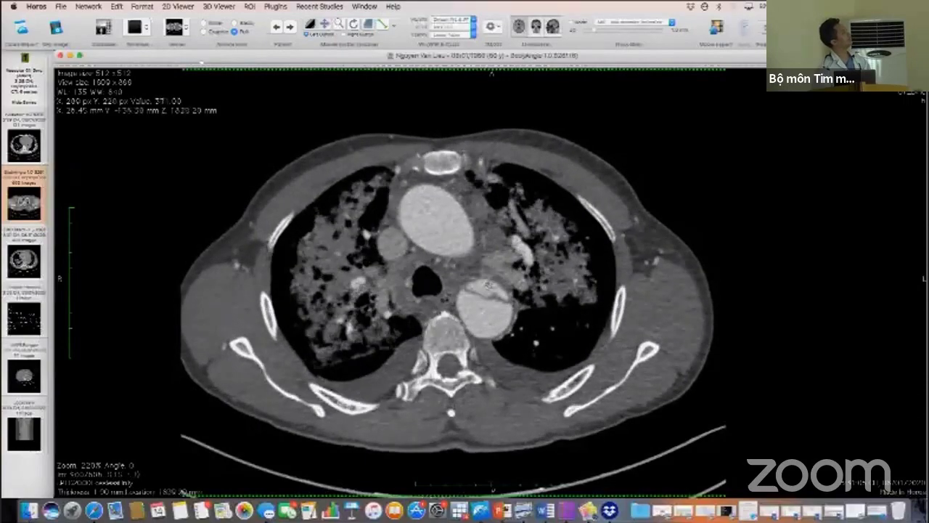
Step: Examine the dissection flap in the descending aorta between the lower arch and the left atrium, moving back to the pulmonary artery level
scroll(491, 293, down, 10)
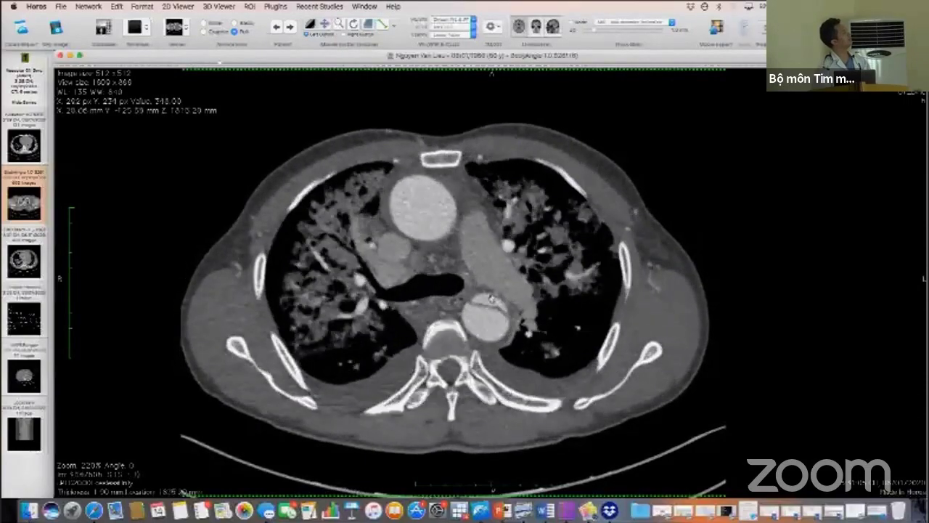
scroll(496, 308, down, 2)
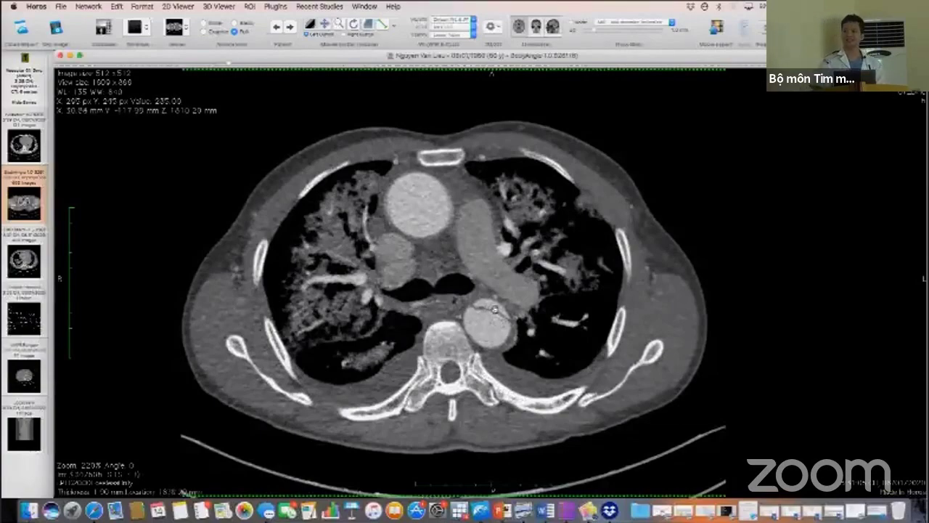
scroll(495, 310, down, 20)
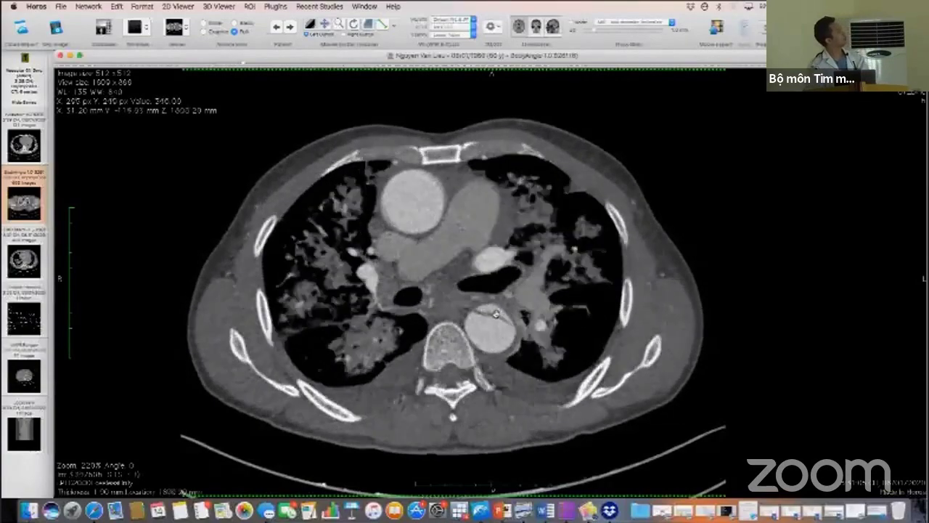
scroll(495, 314, down, 20)
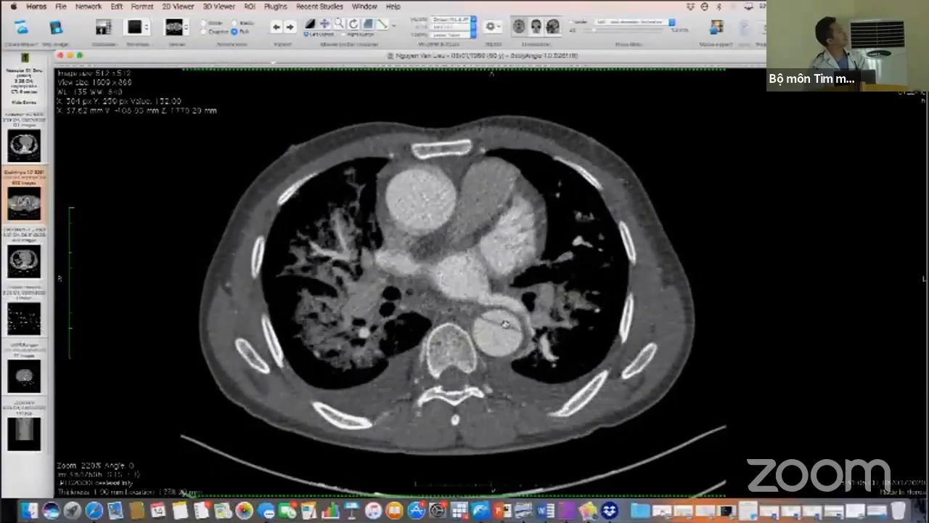
scroll(513, 330, up, 20)
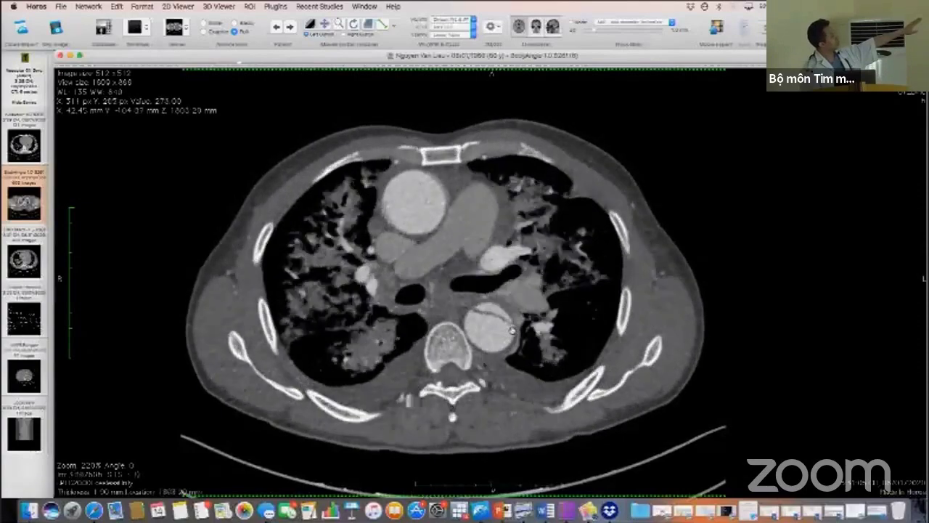
scroll(513, 330, up, 10)
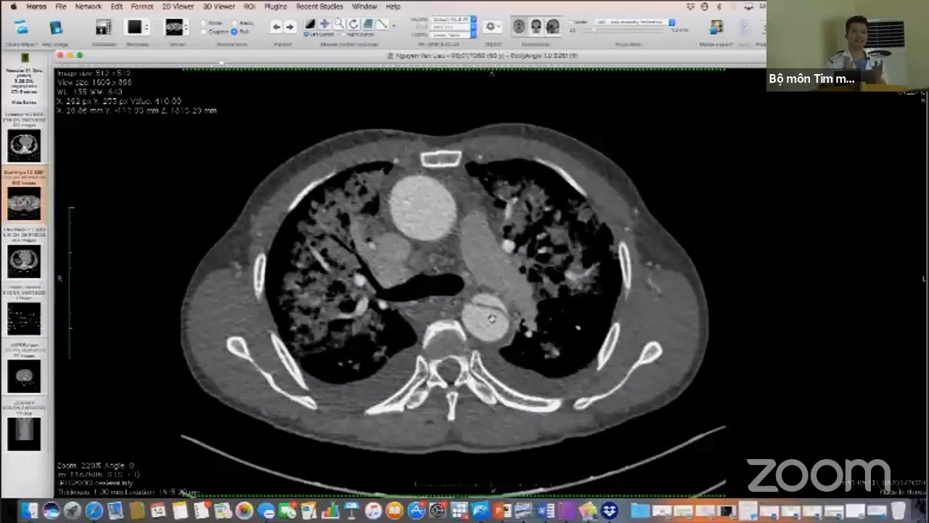
scroll(491, 317, down, 1)
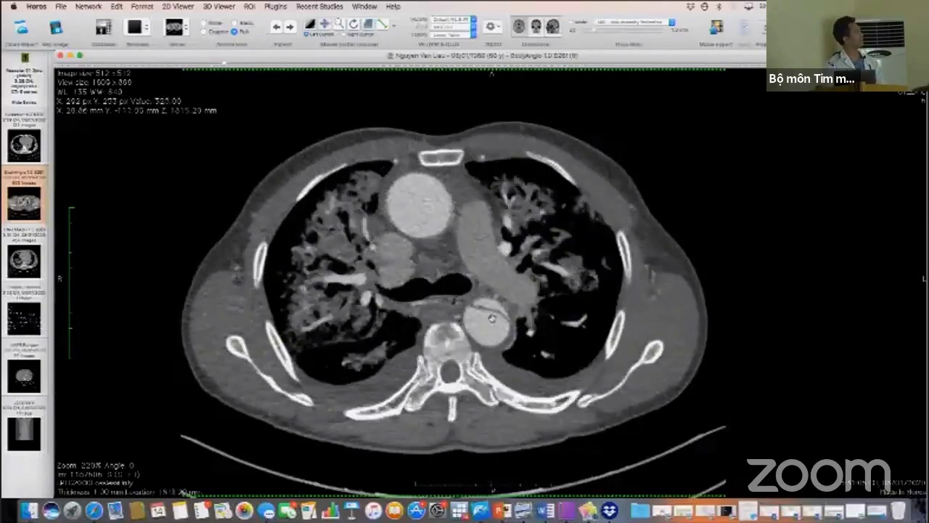
Step: Follow the dissected descending aorta from the pulmonary artery level past the heart and diaphragm into the upper abdomen
scroll(492, 317, down, 20)
scroll(512, 331, down, 15)
scroll(513, 320, down, 15)
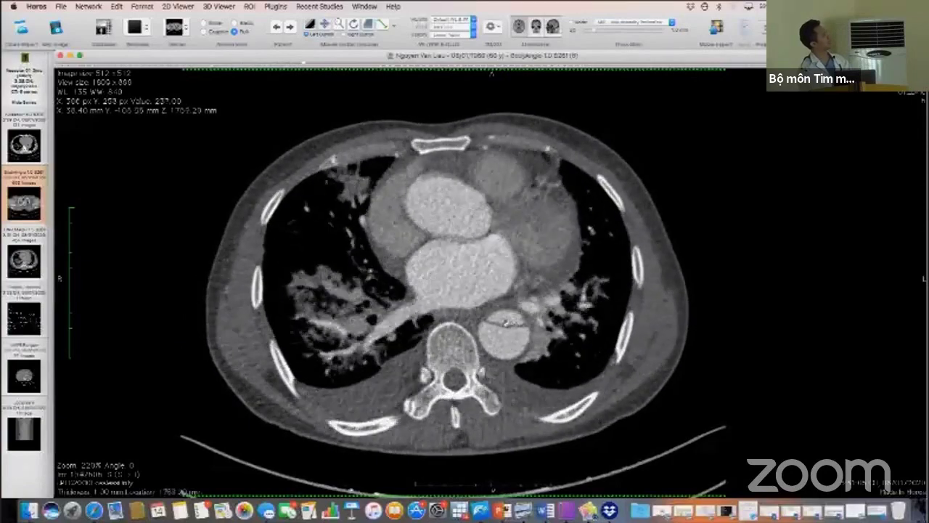
scroll(507, 324, down, 15)
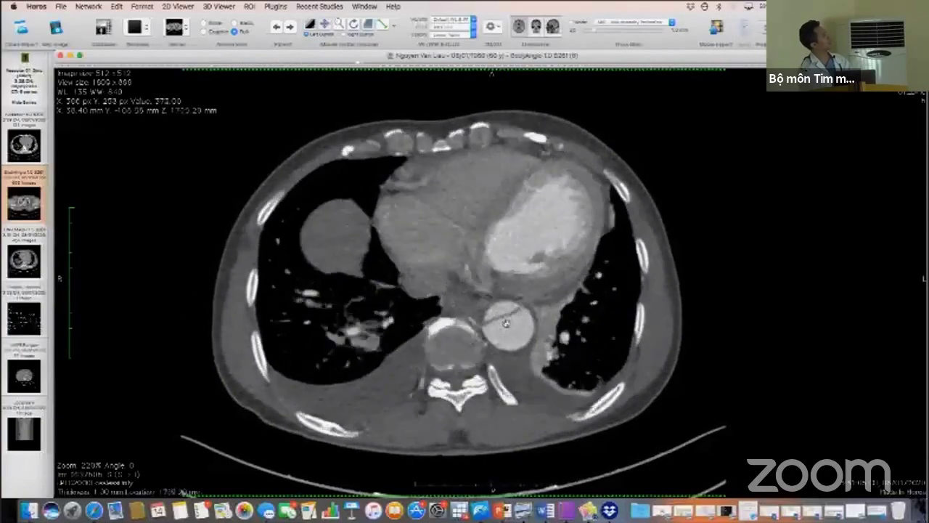
scroll(501, 319, down, 15)
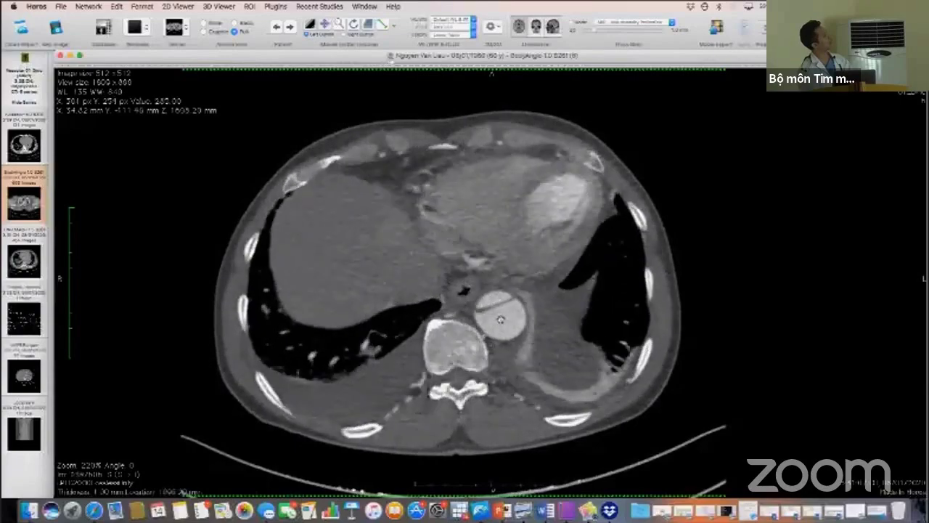
scroll(501, 319, up, 13)
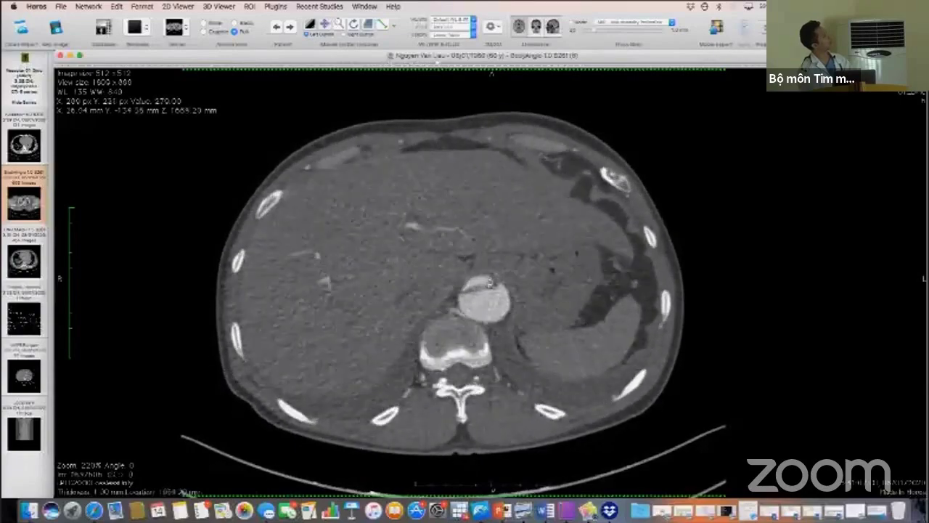
scroll(488, 284, down, 10)
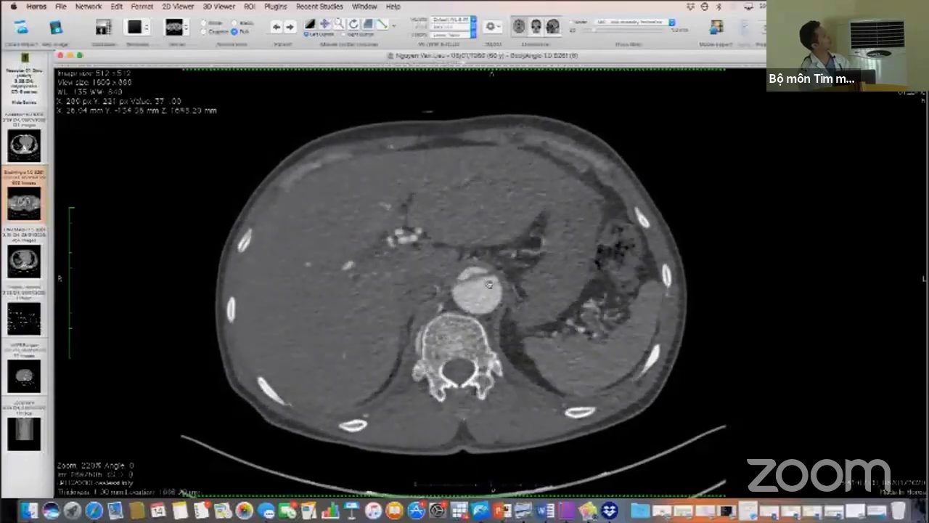
scroll(472, 276, down, 8)
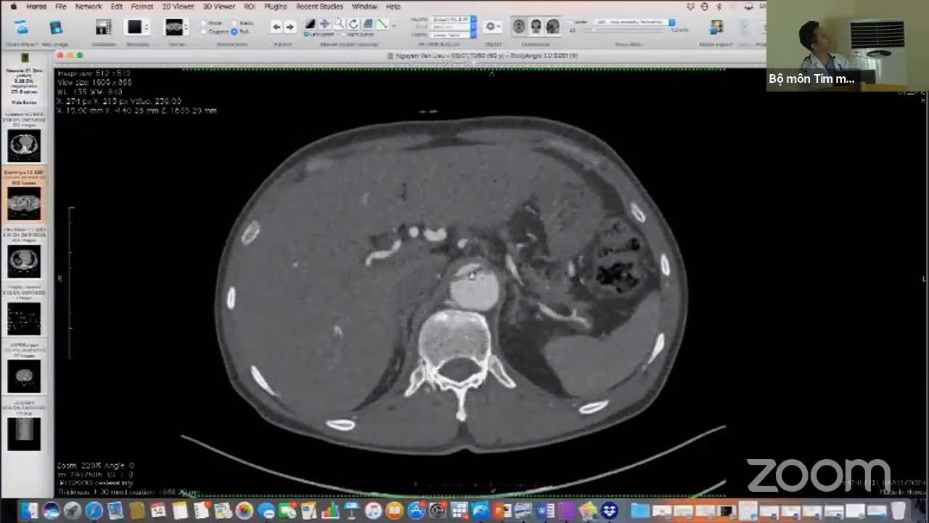
scroll(462, 270, up, 2)
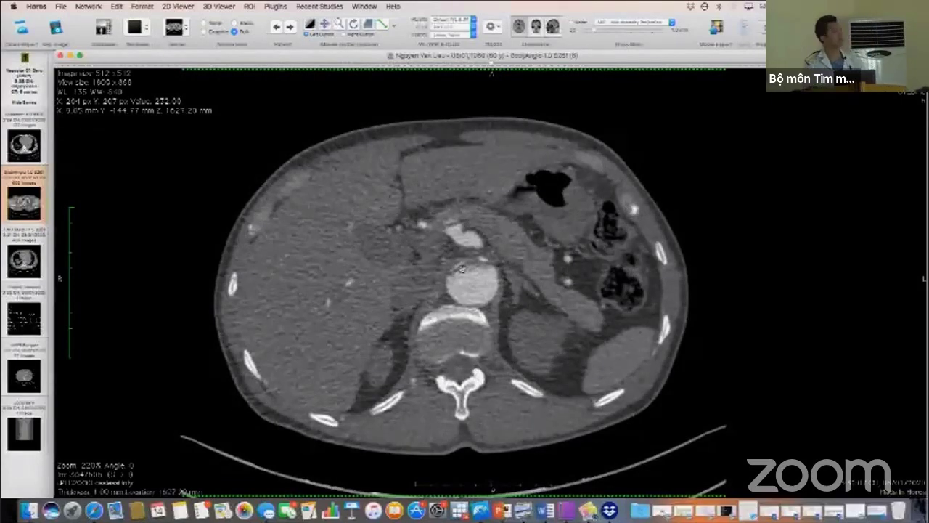
Step: Trace the abdominal aorta from the superior mesenteric artery past both kidneys to the iliac bifurcation
scroll(462, 268, down, 10)
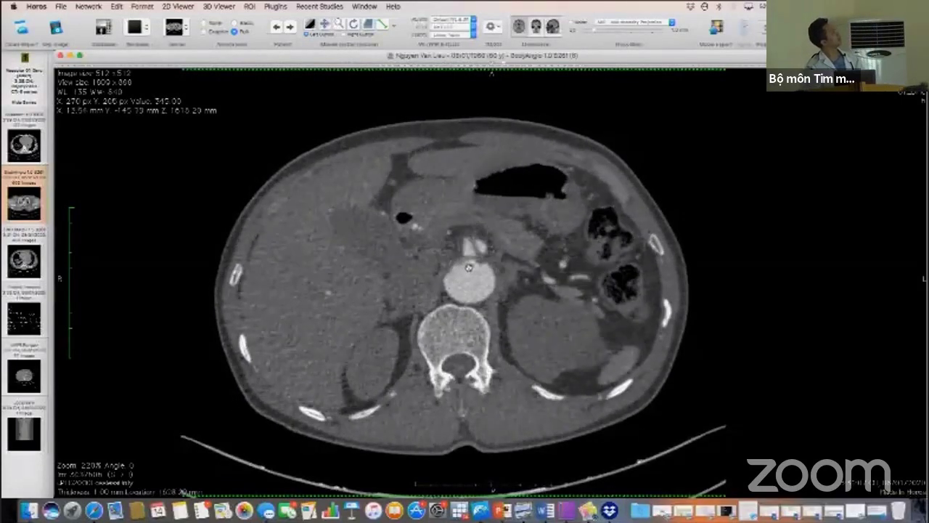
scroll(468, 268, down, 10)
scroll(469, 268, down, 10)
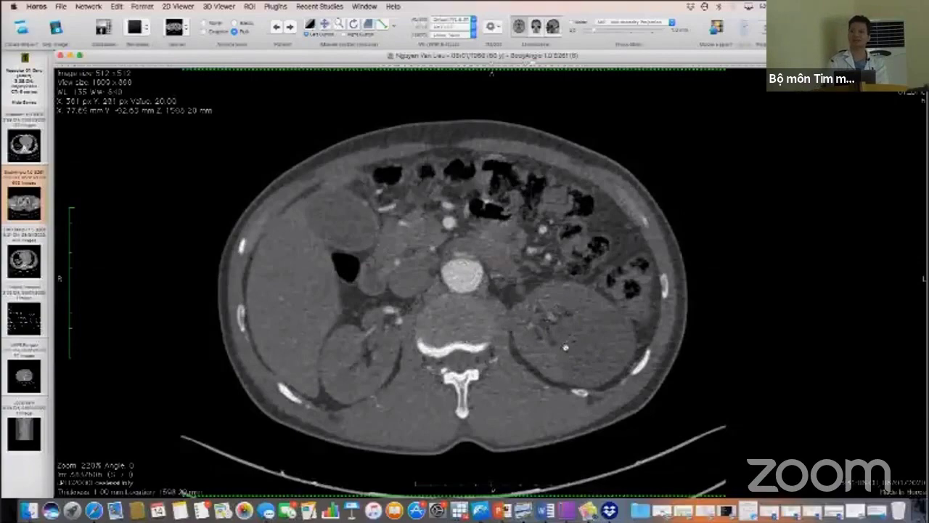
scroll(565, 348, down, 10)
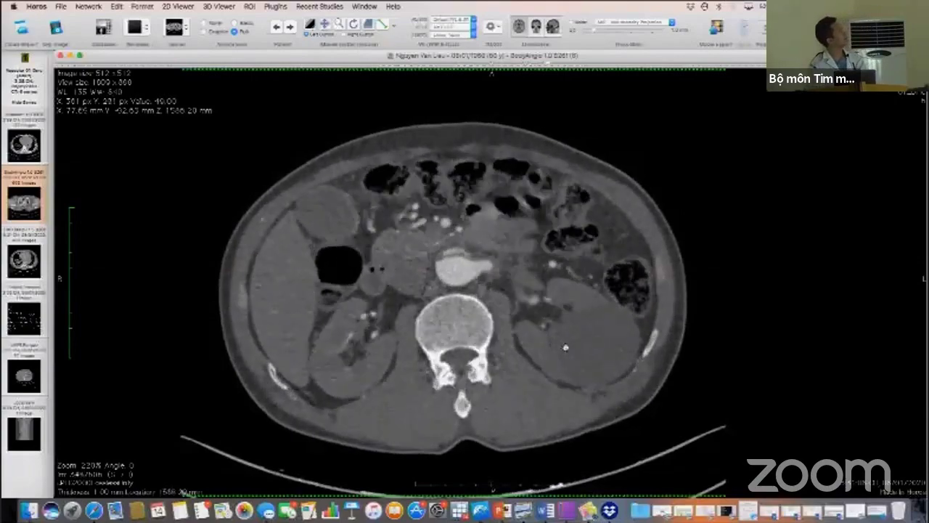
scroll(461, 251, down, 20)
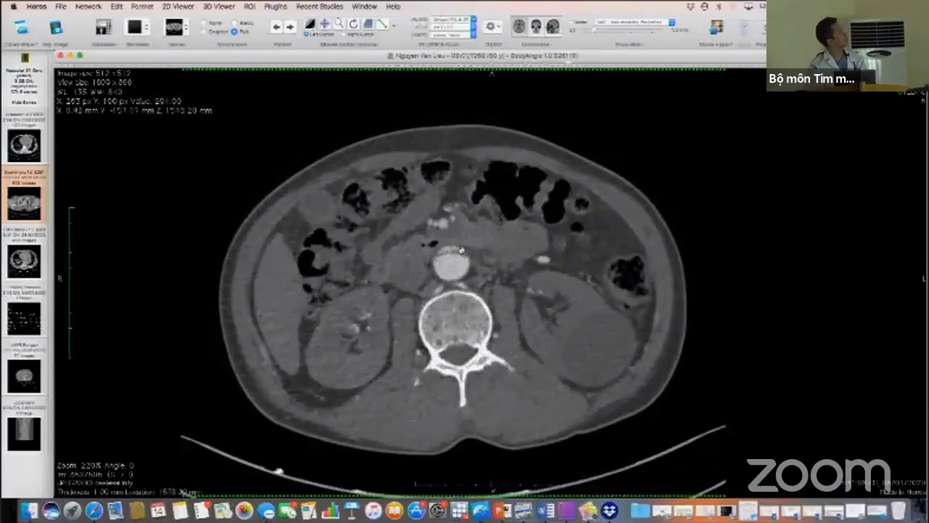
scroll(458, 247, down, 20)
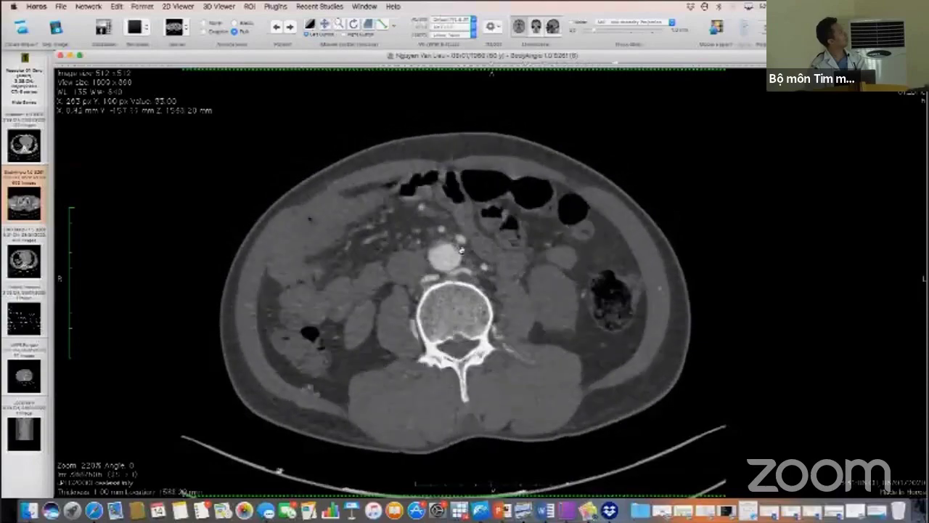
scroll(445, 240, down, 20)
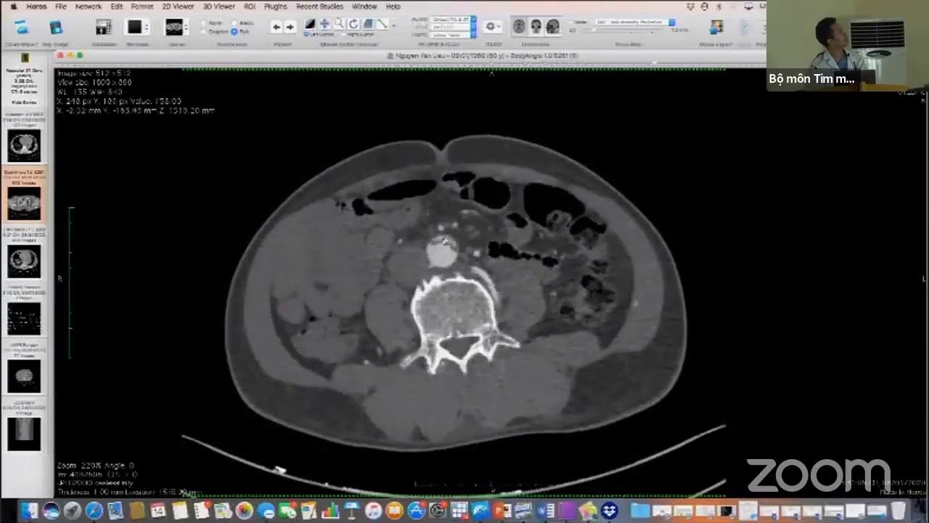
scroll(444, 240, down, 16)
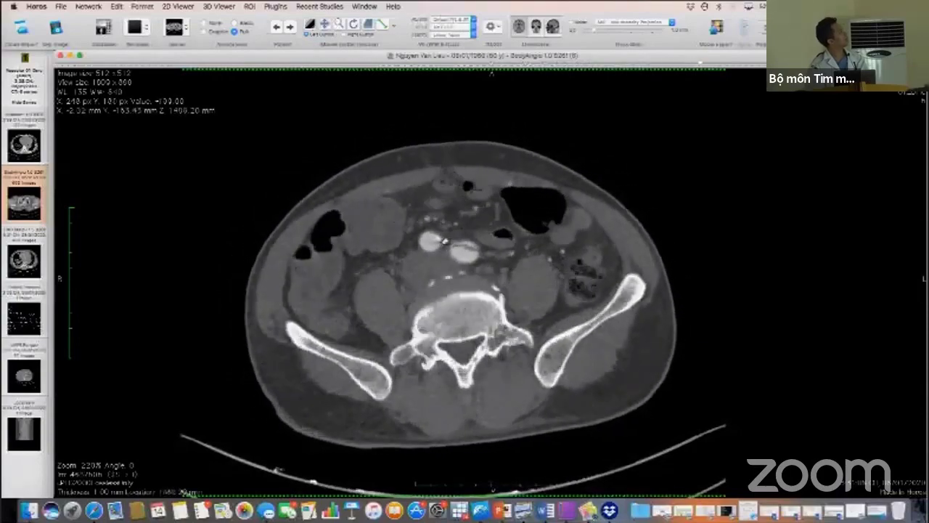
scroll(450, 236, down, 3)
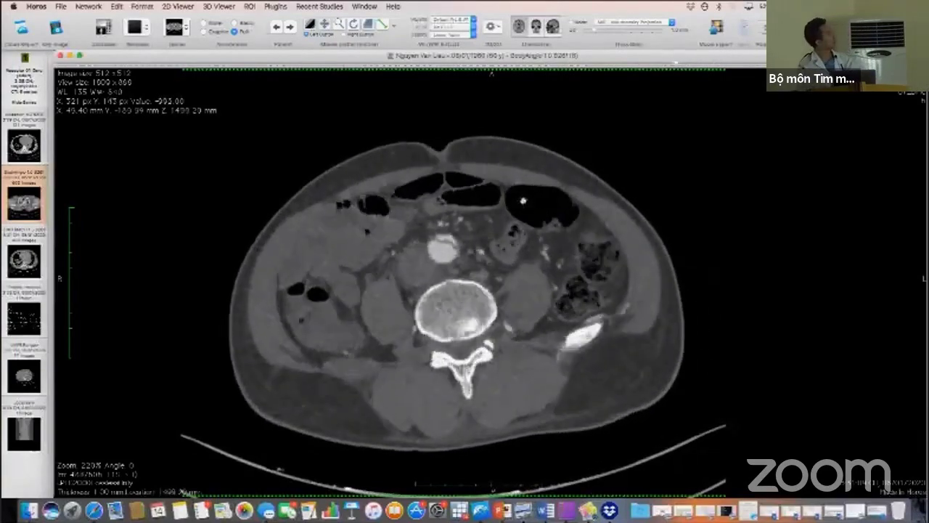
Step: Trace the aorta back up from the lower abdomen past the kidneys and liver to the upper left atrium
scroll(522, 200, down, 5)
scroll(523, 201, down, 5)
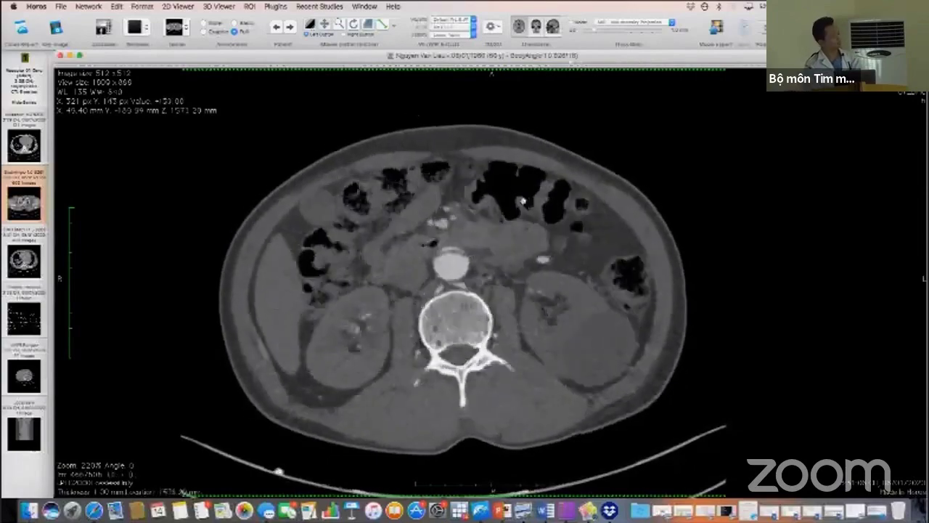
scroll(523, 201, up, 5)
scroll(523, 201, up, 10)
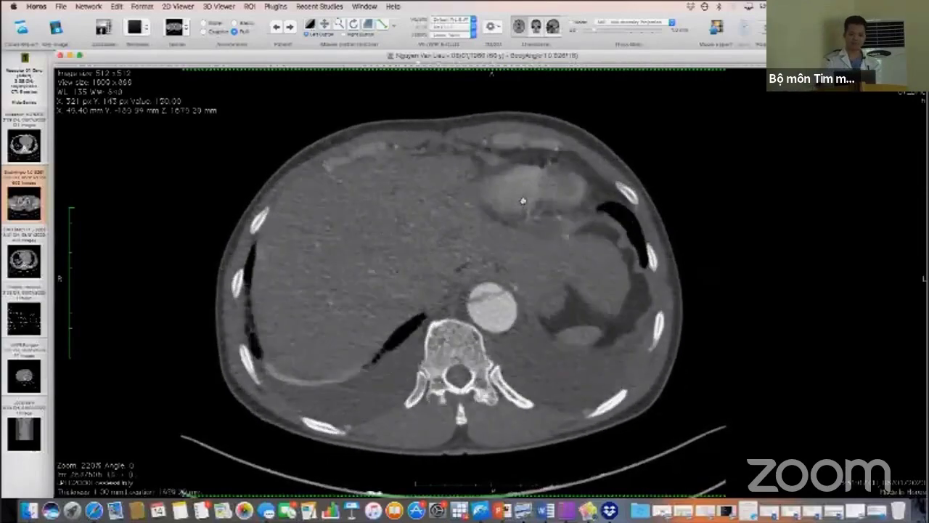
scroll(523, 200, up, 5)
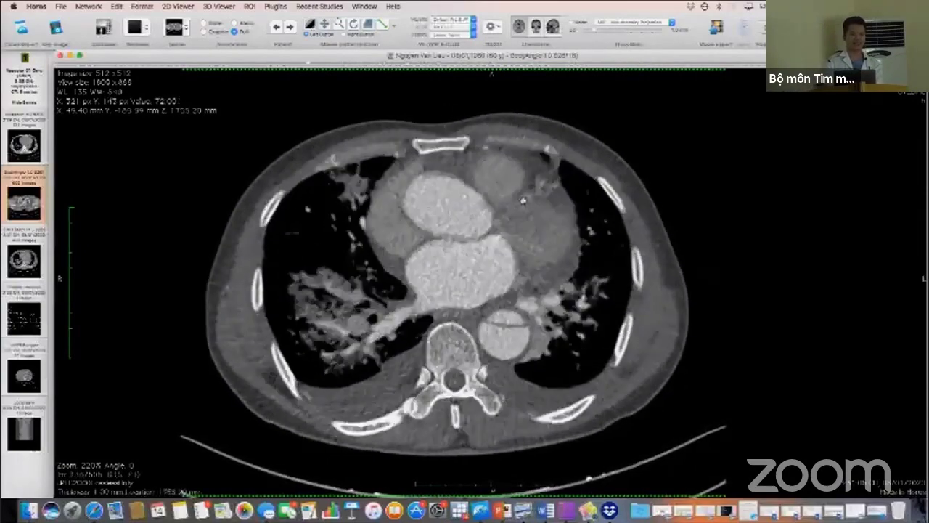
scroll(523, 200, up, 4)
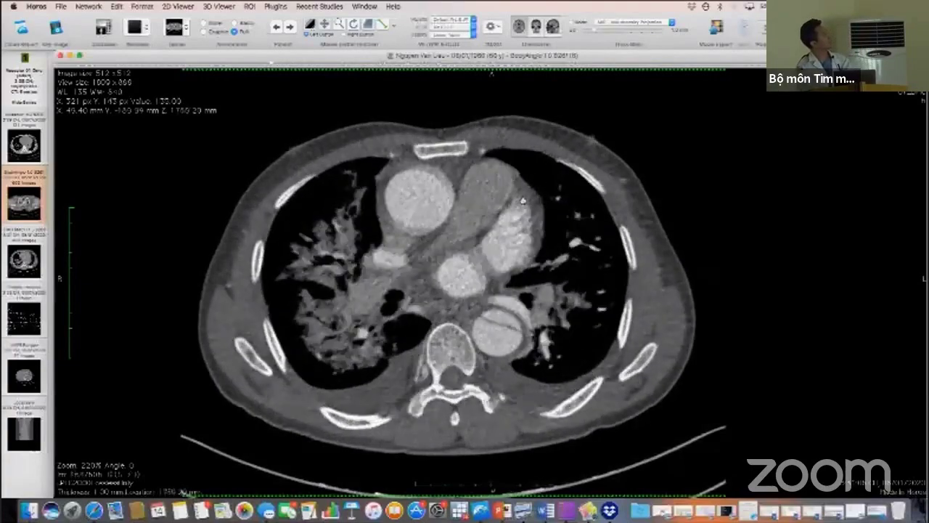
Step: Follow the flap in the descending aorta from the left atrium down through the ventricles to the liver dome
scroll(523, 200, down, 3)
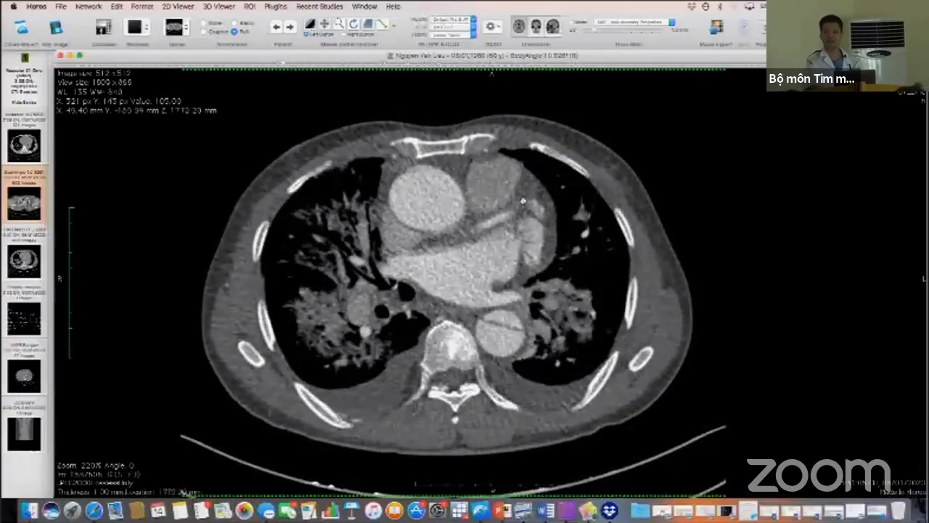
scroll(522, 201, down, 6)
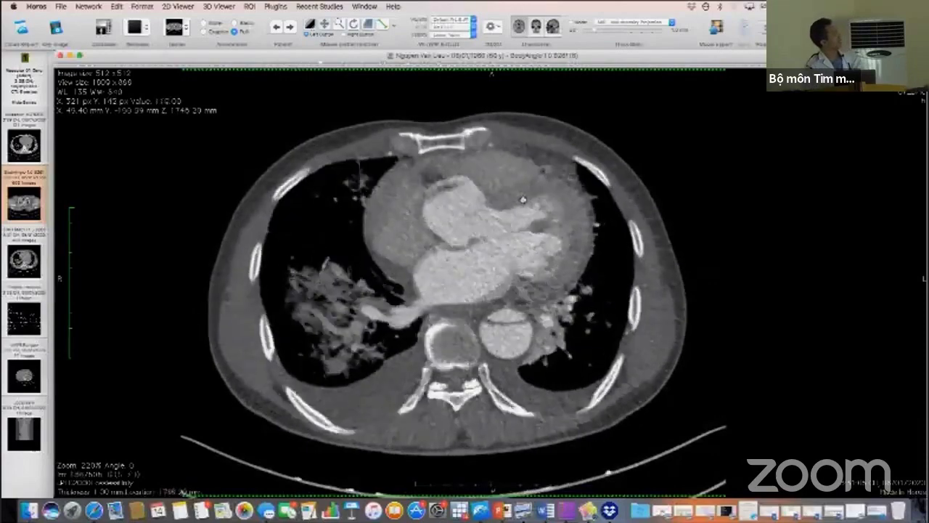
scroll(523, 200, down, 3)
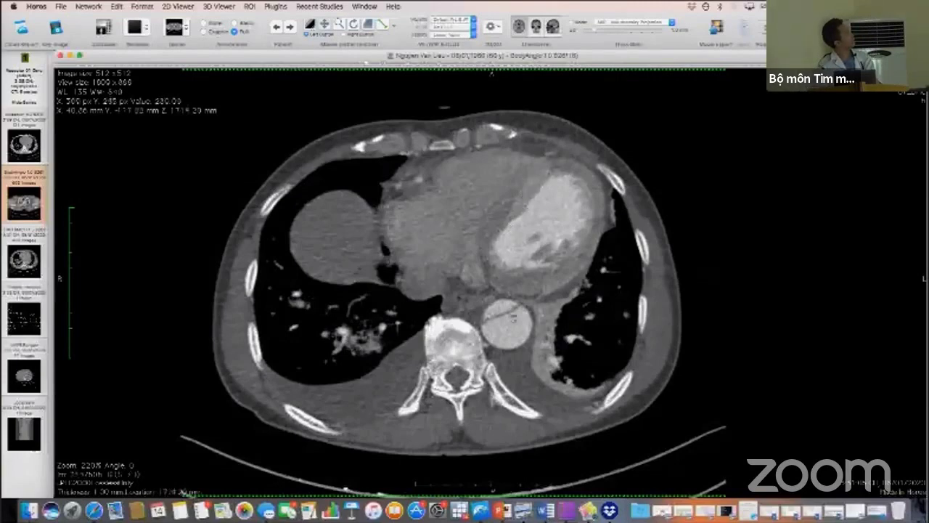
scroll(512, 308, down, 3)
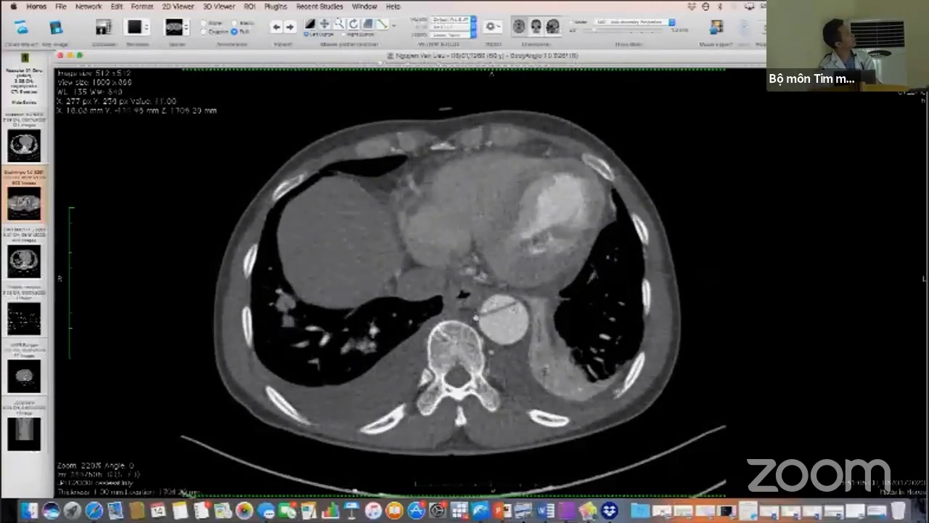
scroll(470, 312, down, 4)
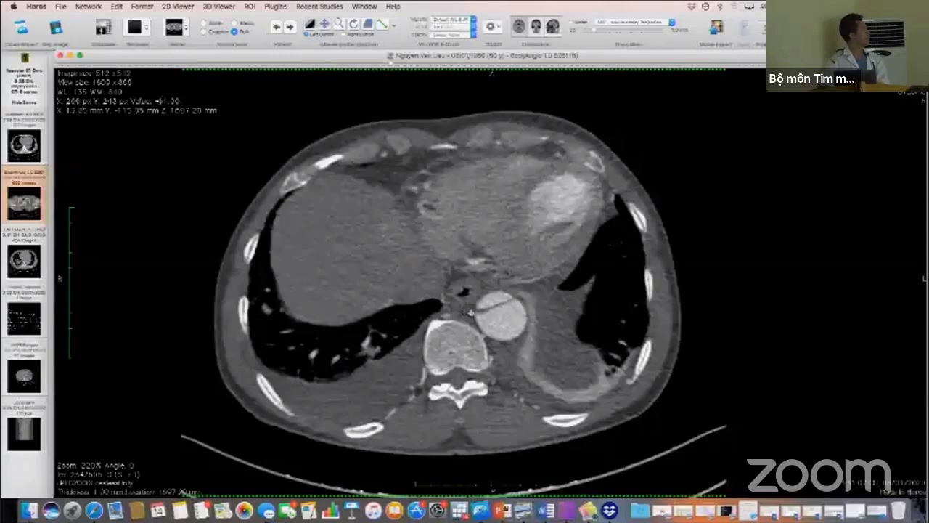
scroll(469, 310, down, 3)
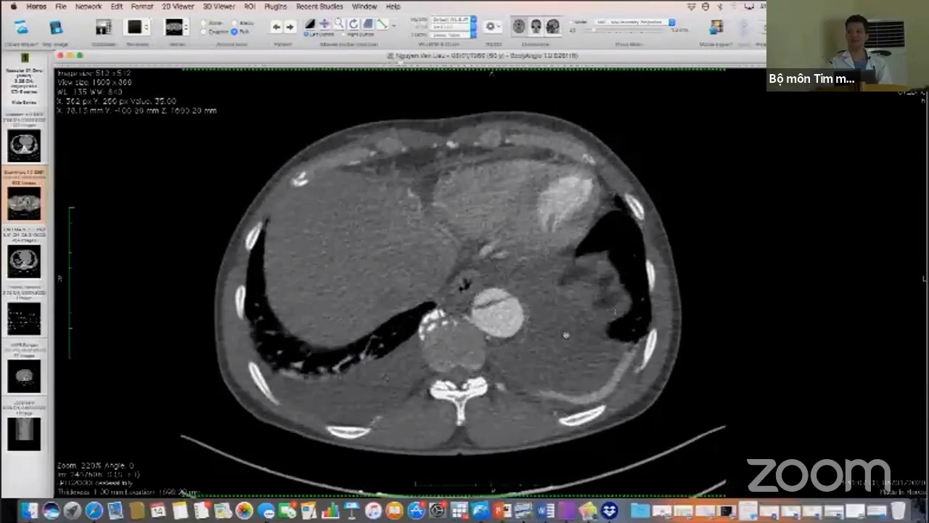
Step: Examine the lower descending aorta and the tissue beside the vertebra back and forth around the heart base
scroll(565, 335, down, 10)
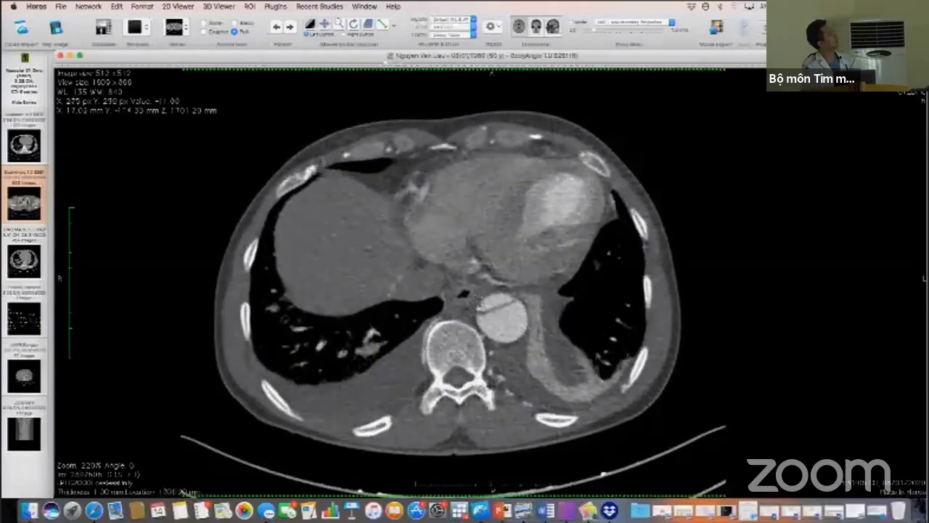
scroll(451, 273, up, 1)
scroll(442, 324, up, 20)
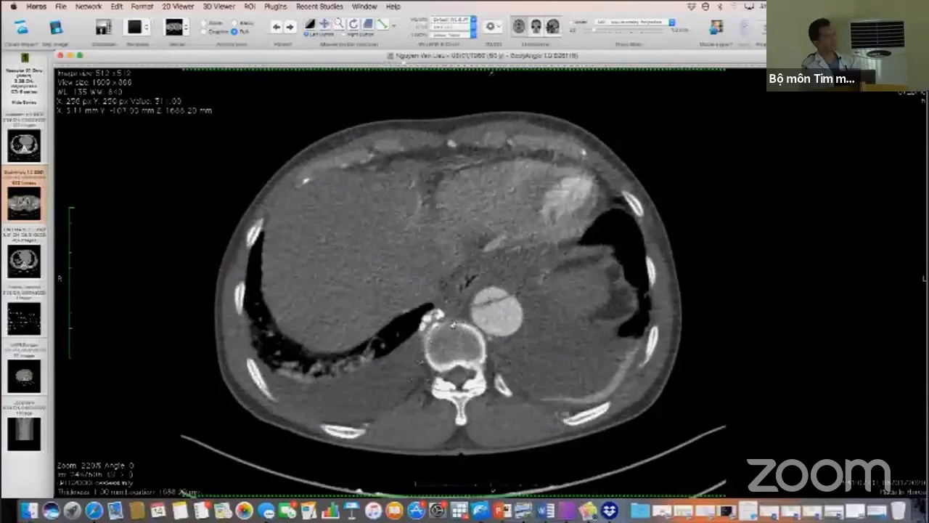
scroll(453, 324, down, 14)
scroll(467, 303, down, 7)
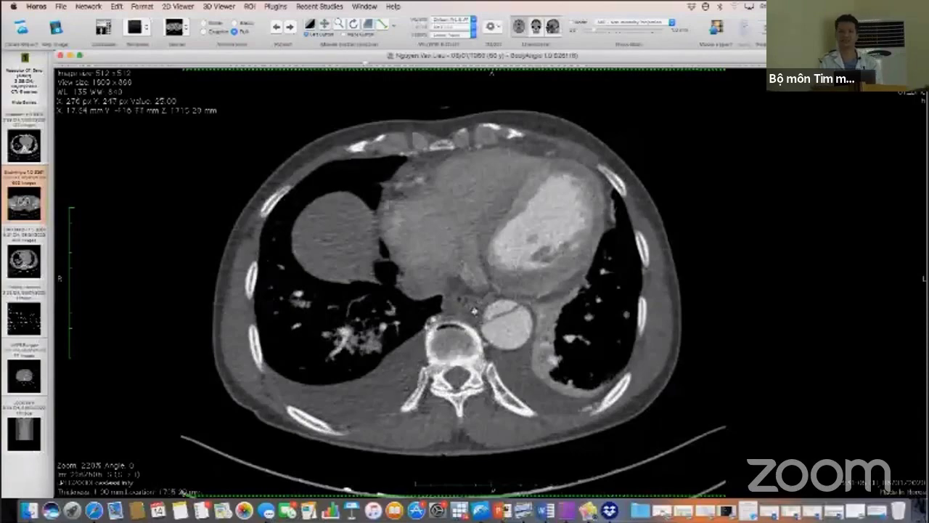
Step: Trace the dissected aorta from the heart base down past the liver and both kidneys to the lower lumbar slices
scroll(474, 311, down, 20)
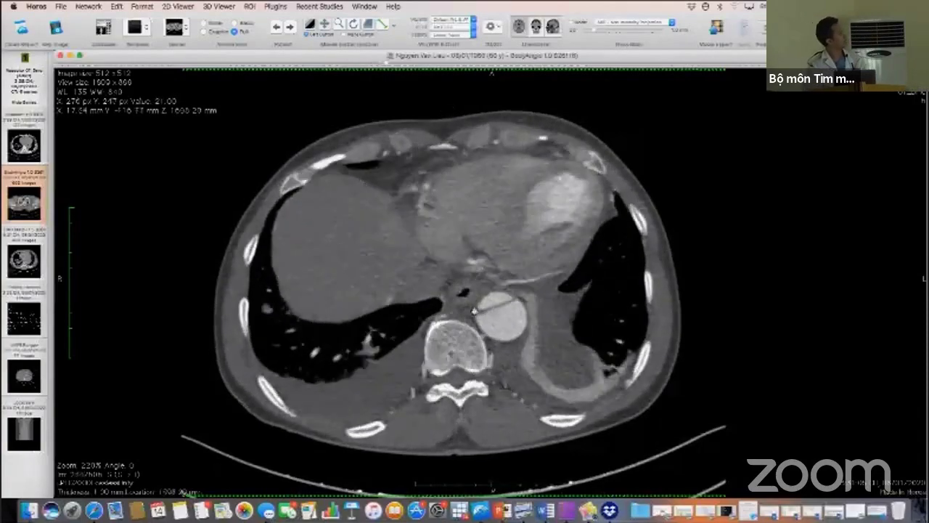
scroll(475, 311, down, 16)
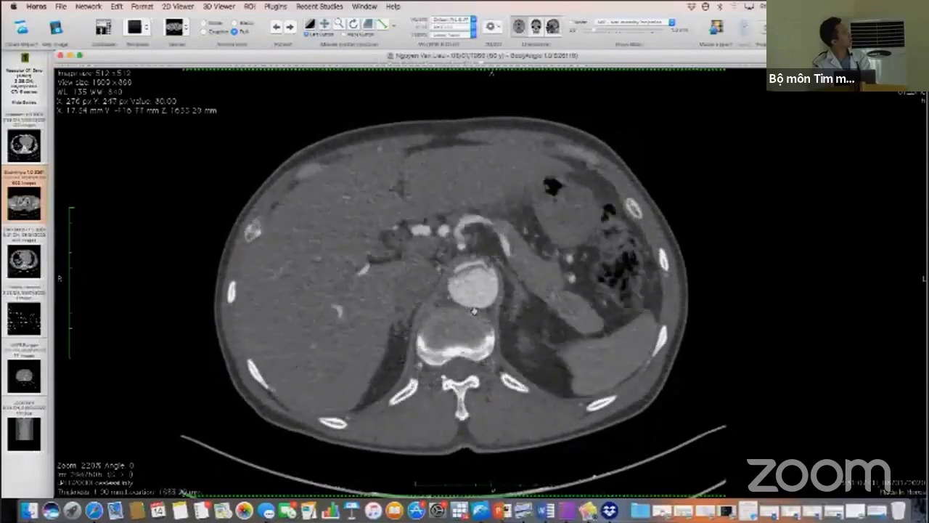
scroll(474, 310, down, 9)
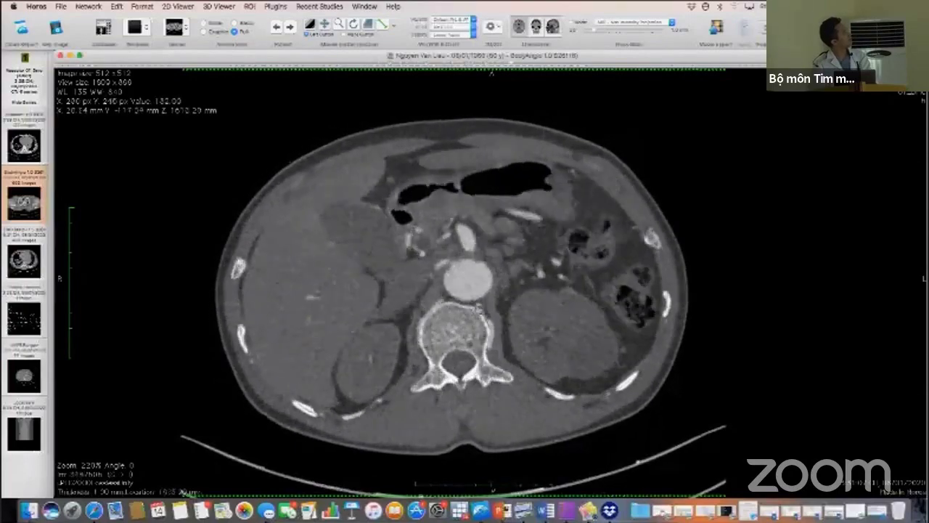
scroll(486, 296, down, 10)
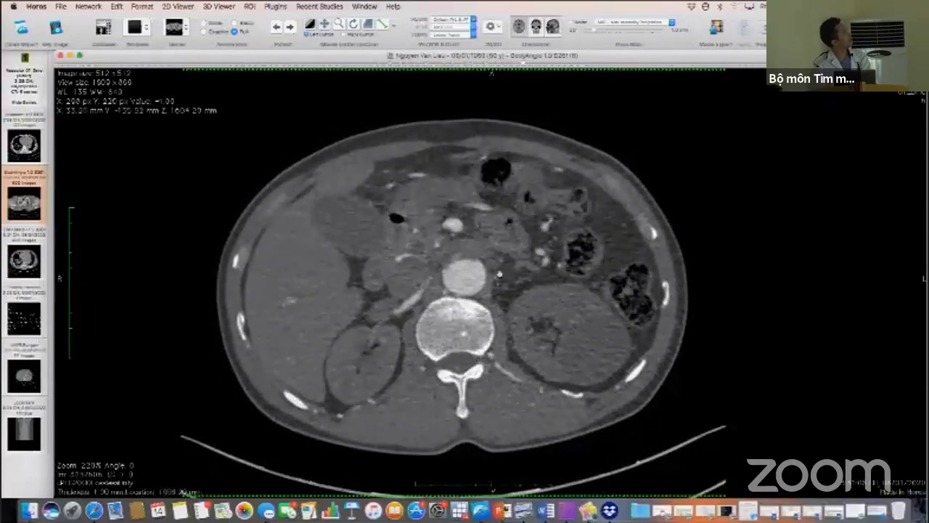
scroll(498, 283, down, 4)
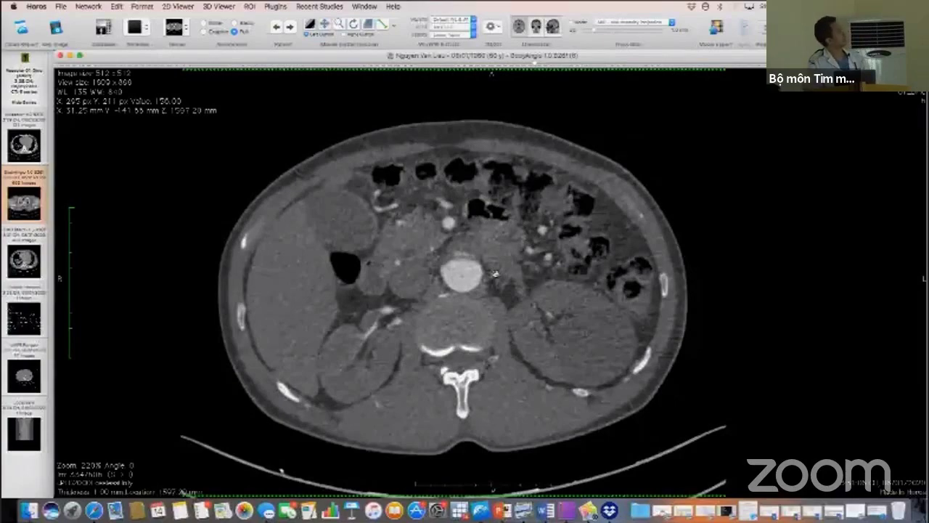
scroll(495, 274, down, 10)
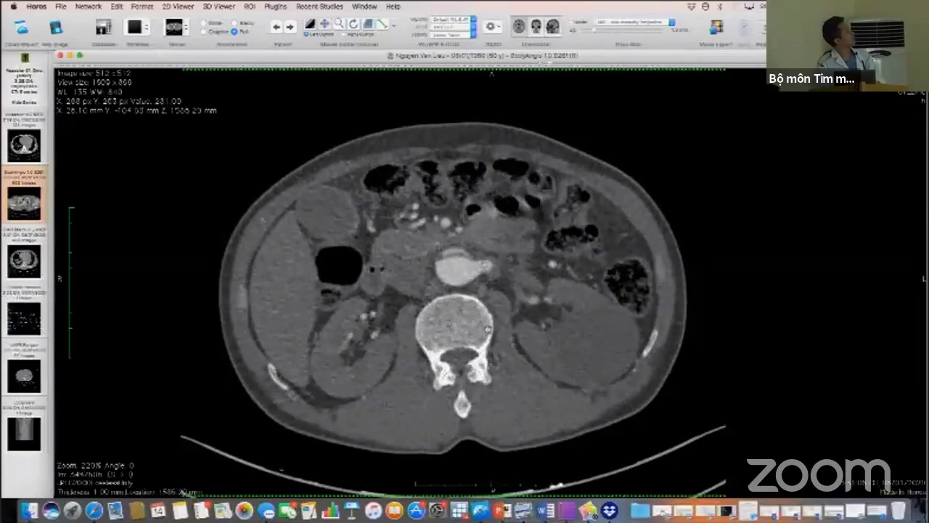
scroll(488, 328, down, 15)
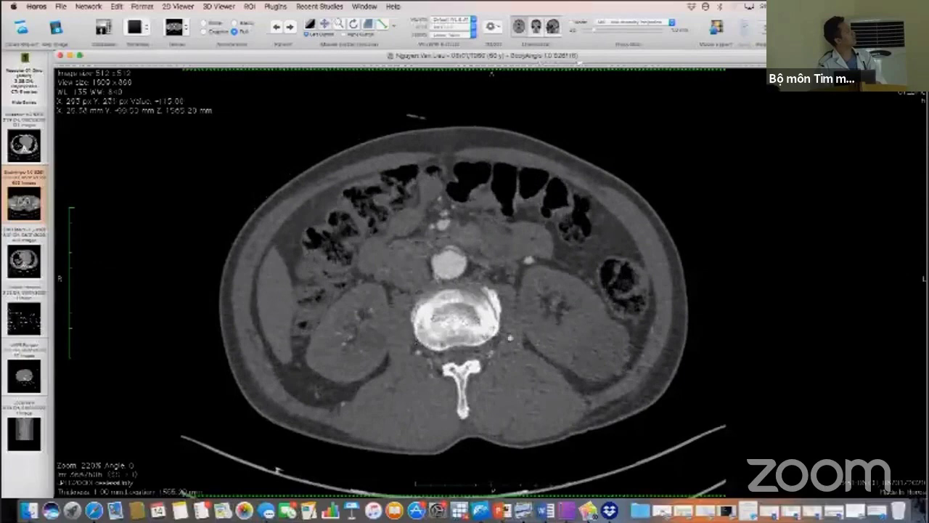
scroll(399, 288, down, 10)
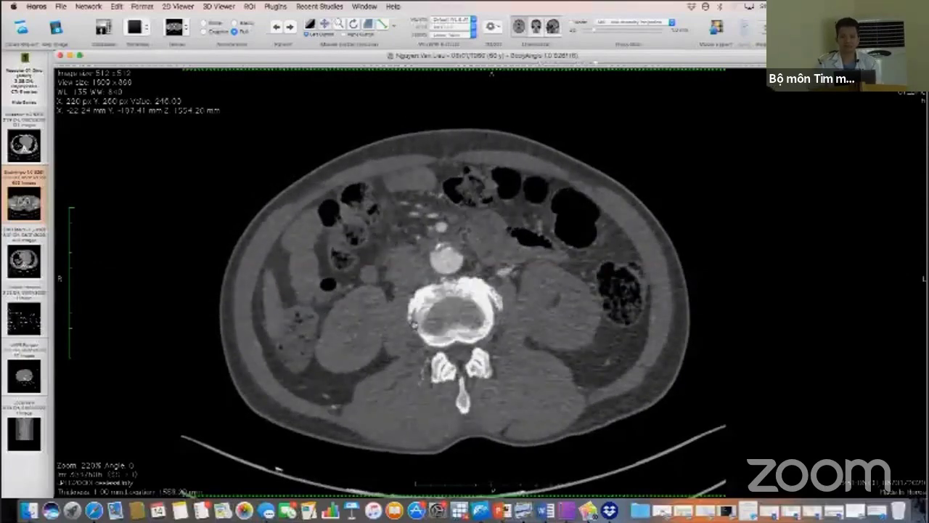
Step: Return up to the superior mesenteric artery origin and examine its junction with the aorta back and forth
scroll(415, 326, up, 20)
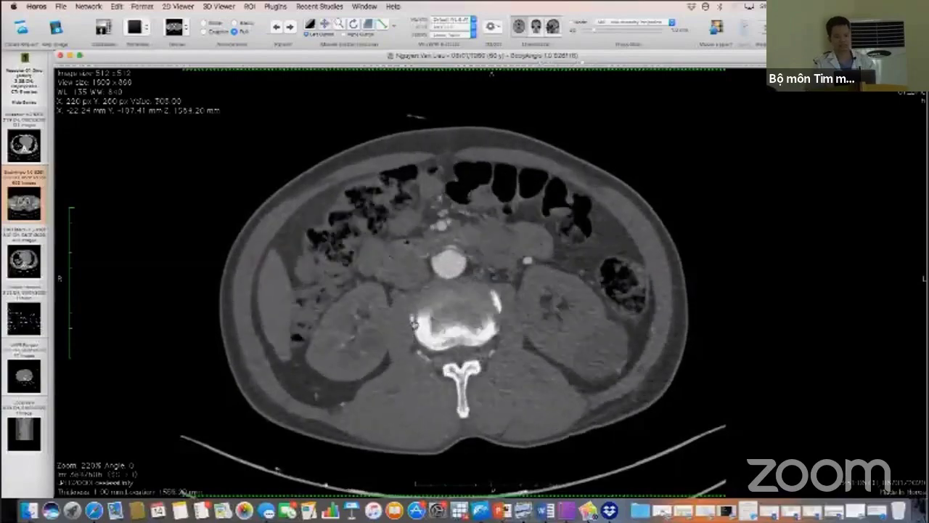
scroll(415, 326, up, 20)
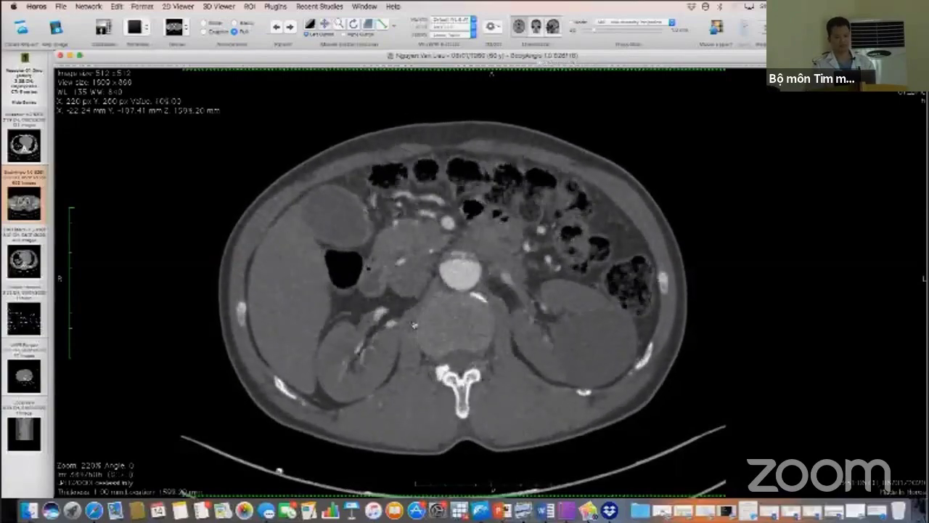
scroll(415, 326, up, 15)
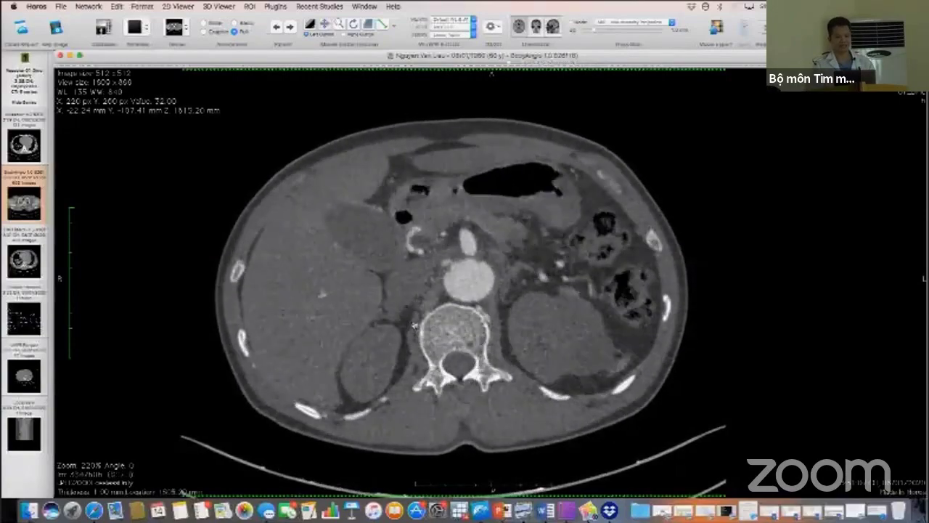
scroll(479, 281, down, 3)
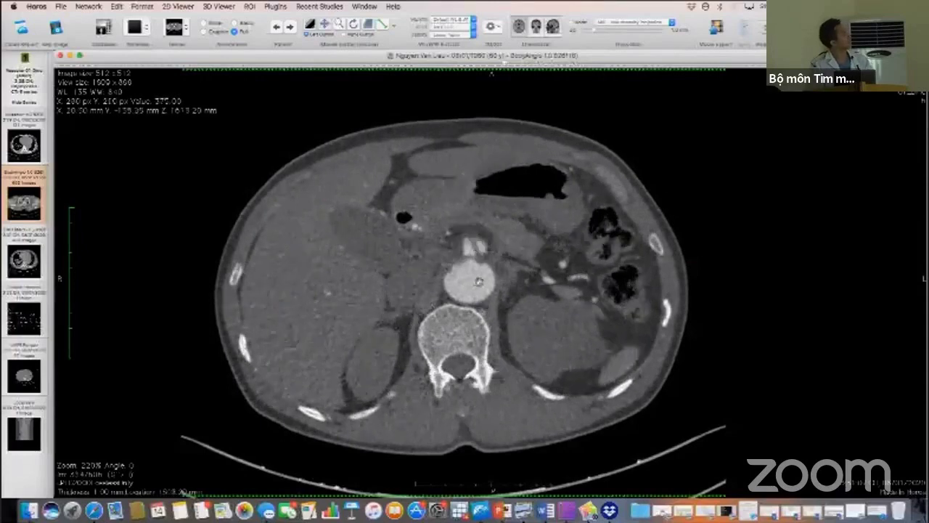
scroll(480, 280, up, 5)
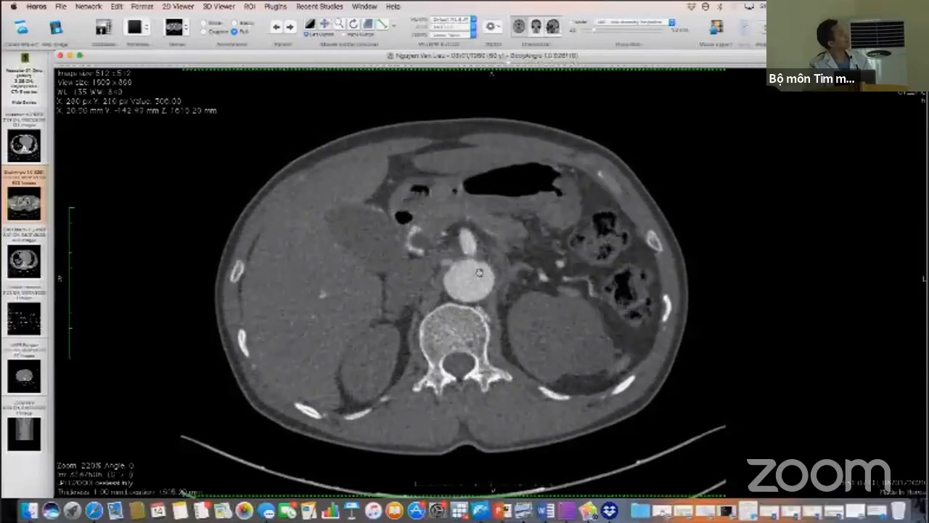
scroll(479, 272, down, 2)
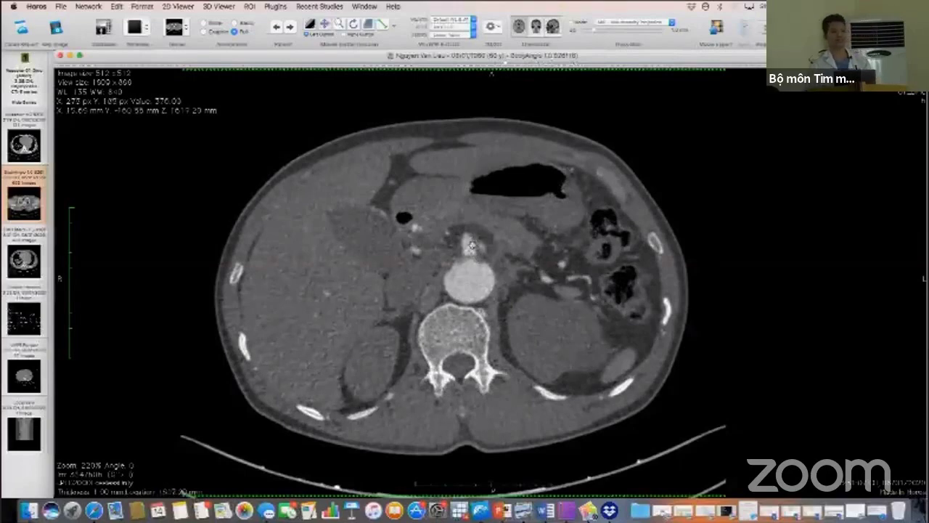
scroll(472, 246, down, 3)
scroll(472, 246, up, 5)
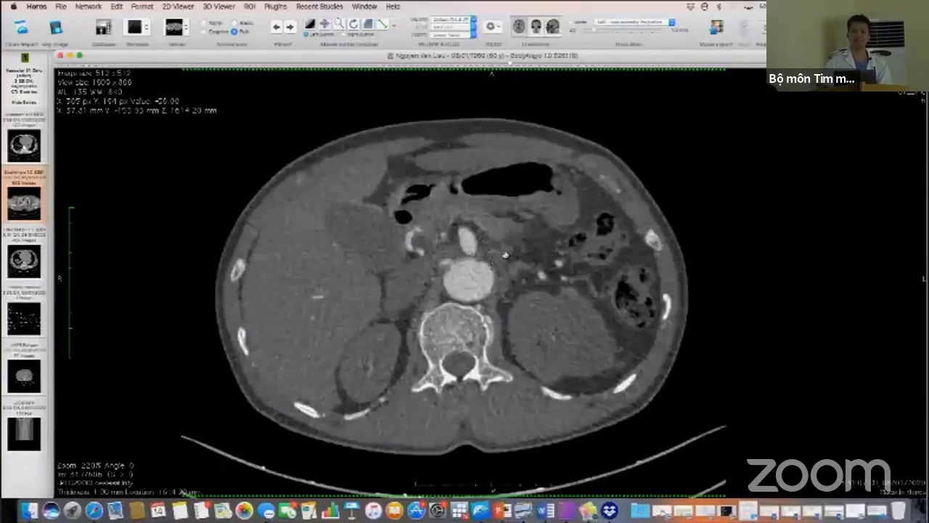
scroll(507, 254, up, 6)
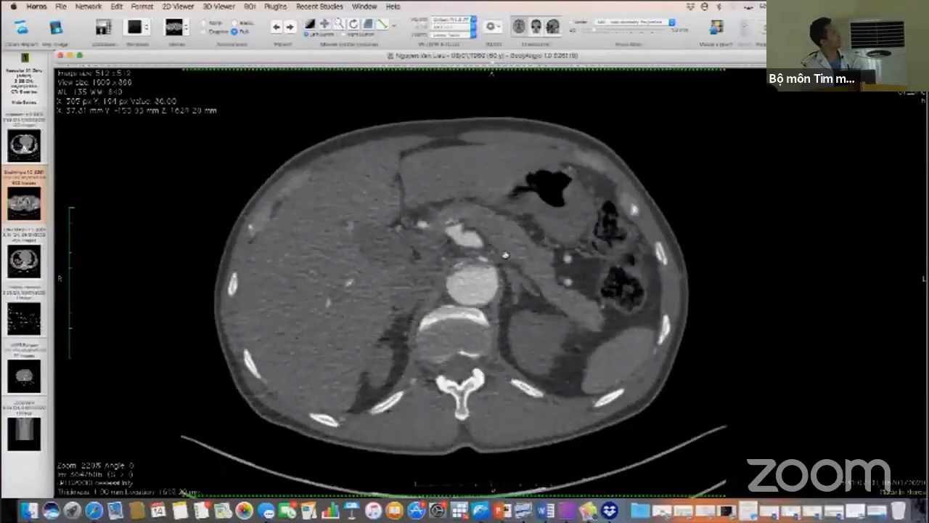
scroll(482, 255, down, 7)
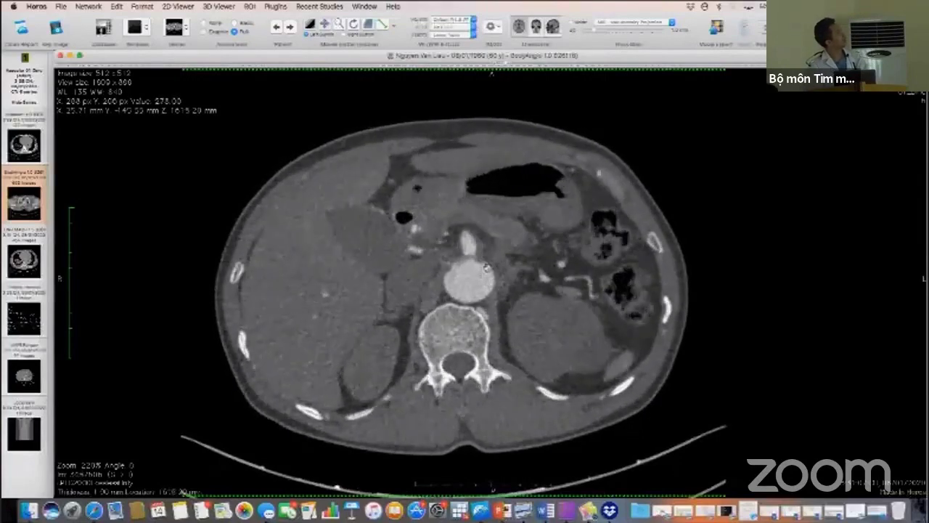
scroll(486, 267, up, 3)
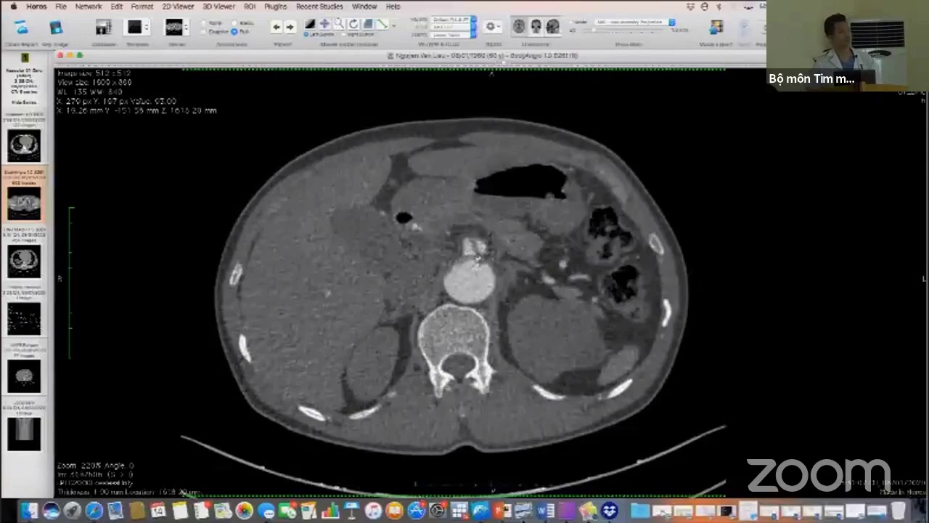
Step: Follow the flap up from the upper abdomen through the heart to the aortic arch and examine the arch slices back and forth
scroll(477, 259, up, 20)
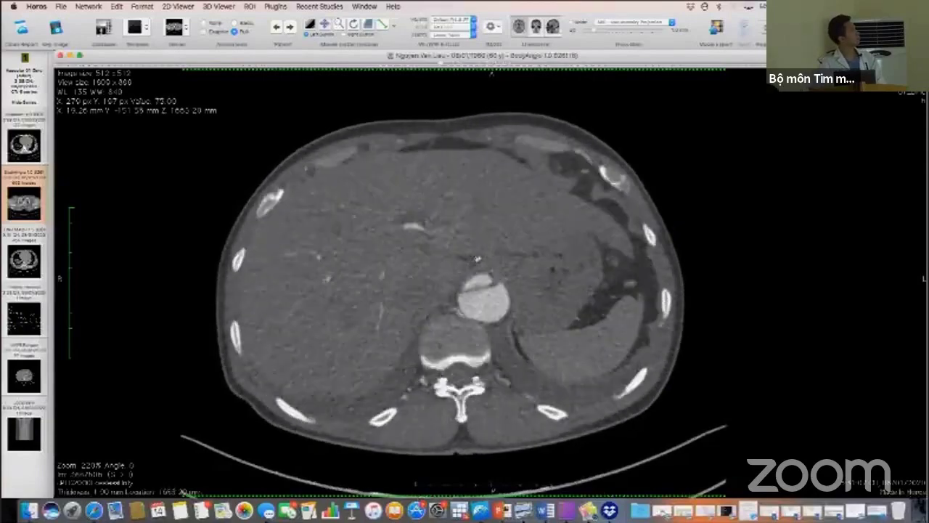
scroll(477, 258, up, 20)
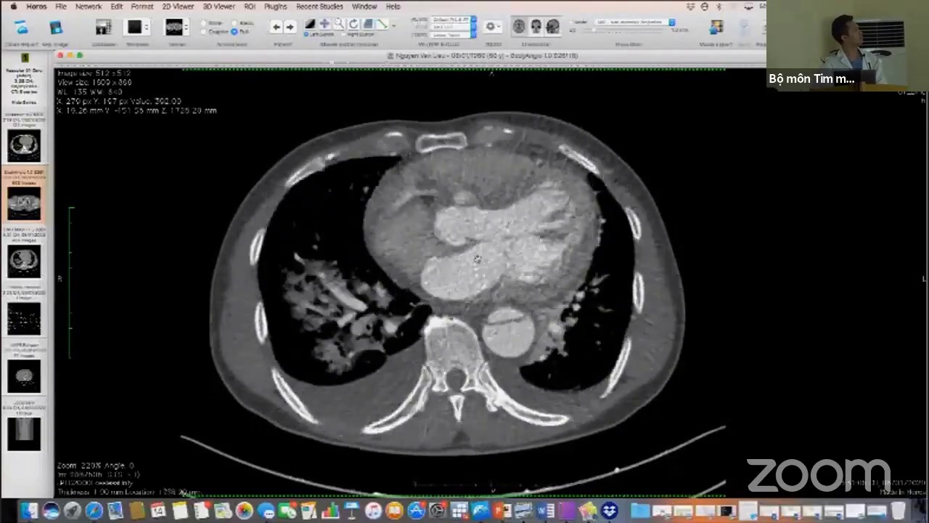
scroll(477, 258, up, 20)
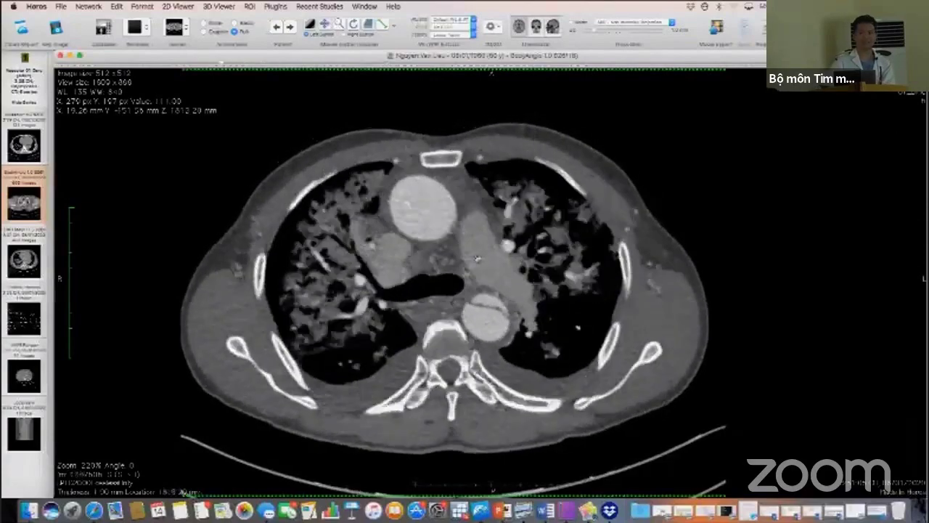
scroll(477, 259, up, 20)
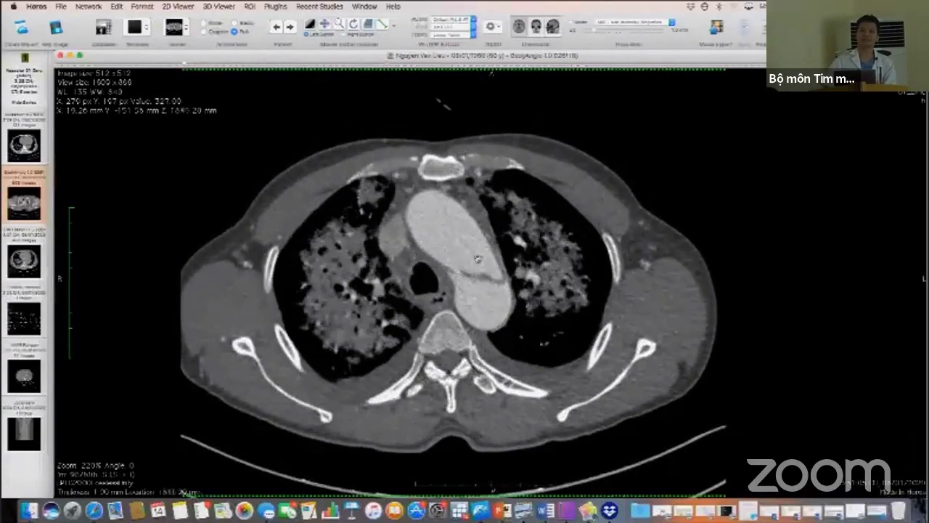
scroll(477, 258, up, 4)
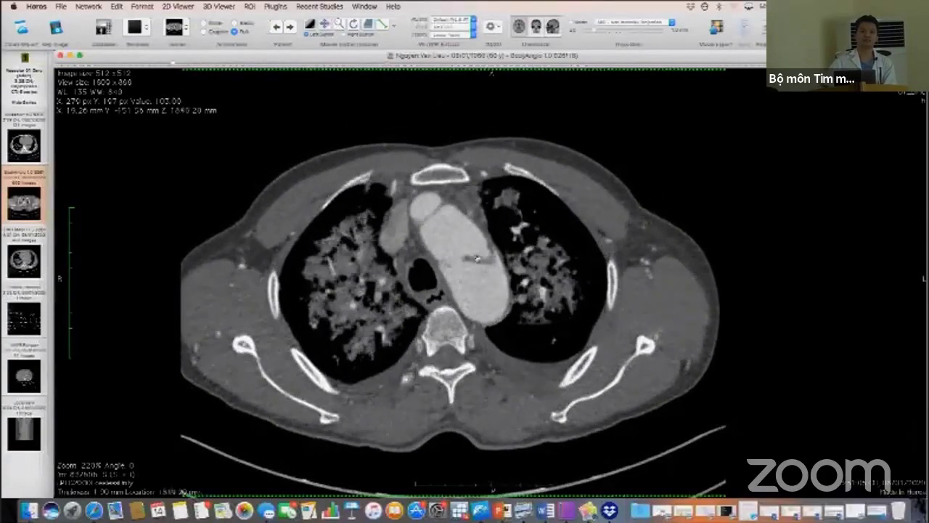
scroll(478, 258, down, 10)
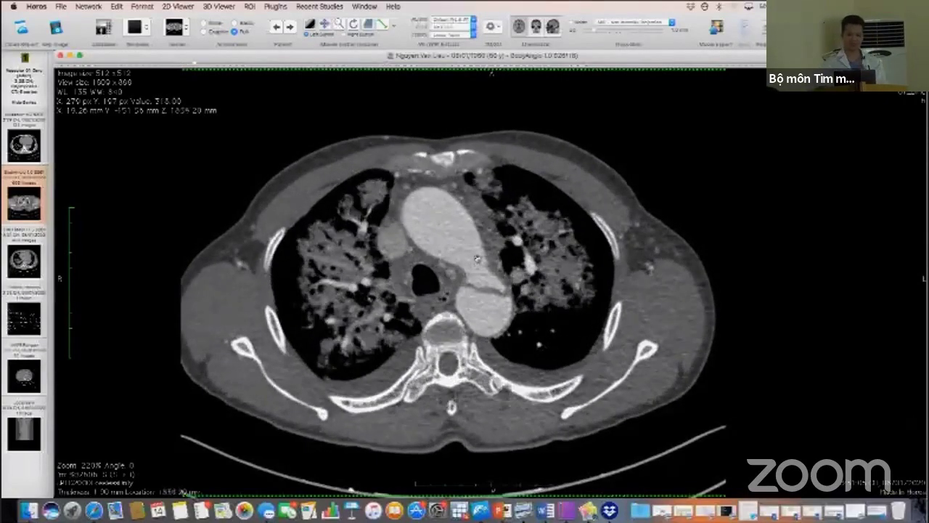
scroll(477, 258, down, 13)
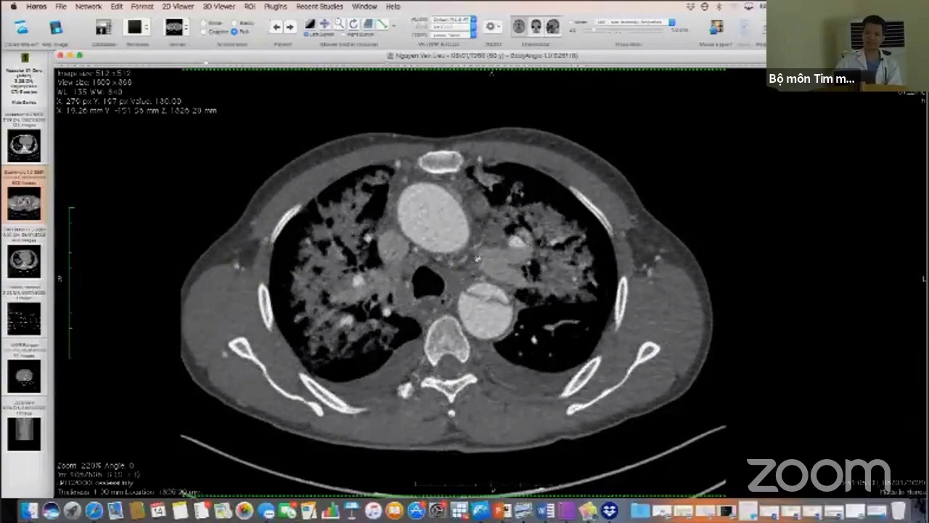
scroll(478, 259, up, 10)
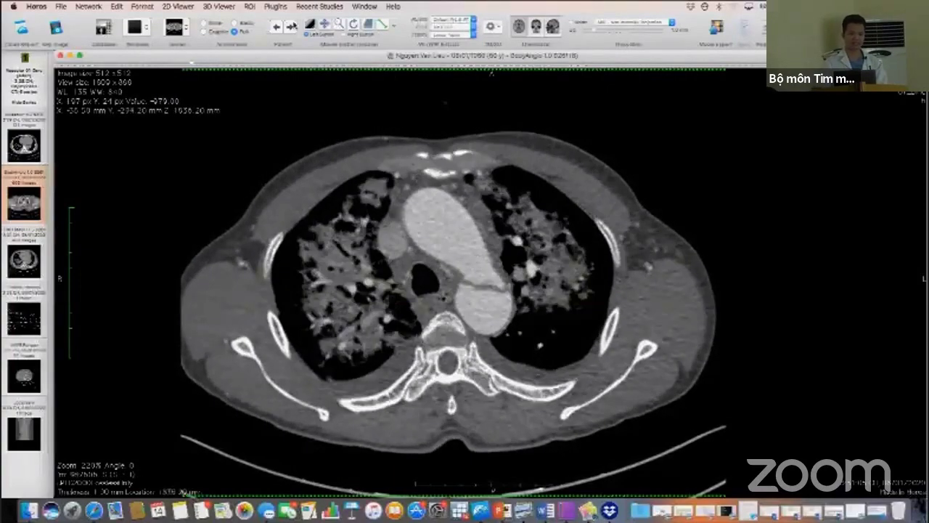
Step: Open the series in 3D MPR and bring the axial plane up to the aortic arch
click(218, 6)
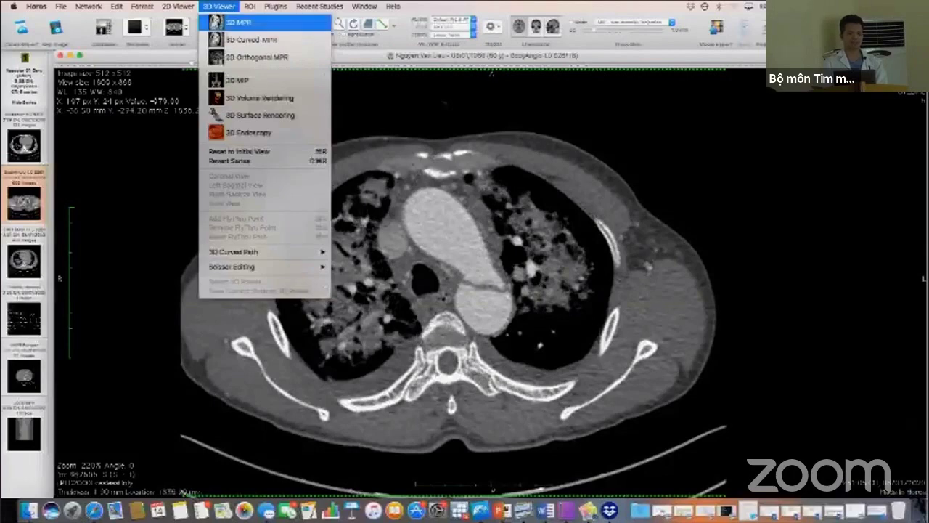
click(218, 23)
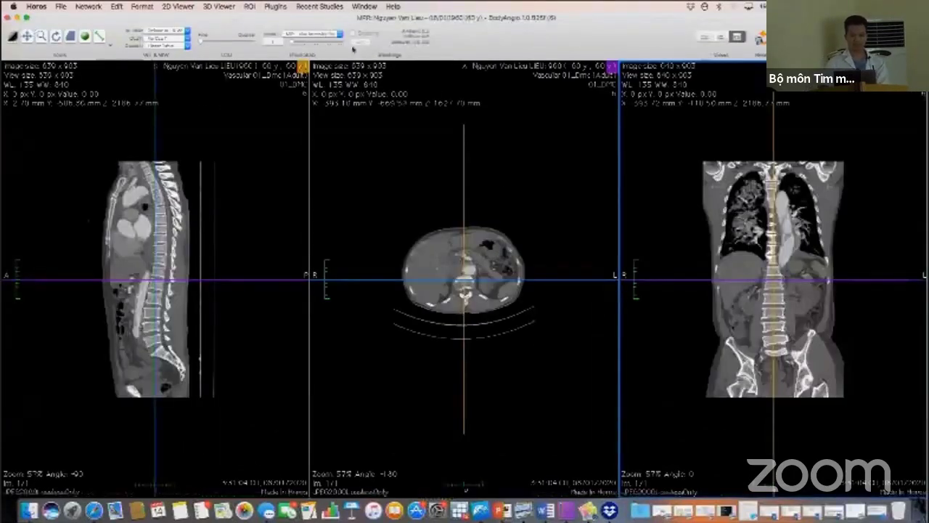
scroll(508, 183, up, 2)
scroll(509, 184, up, 10)
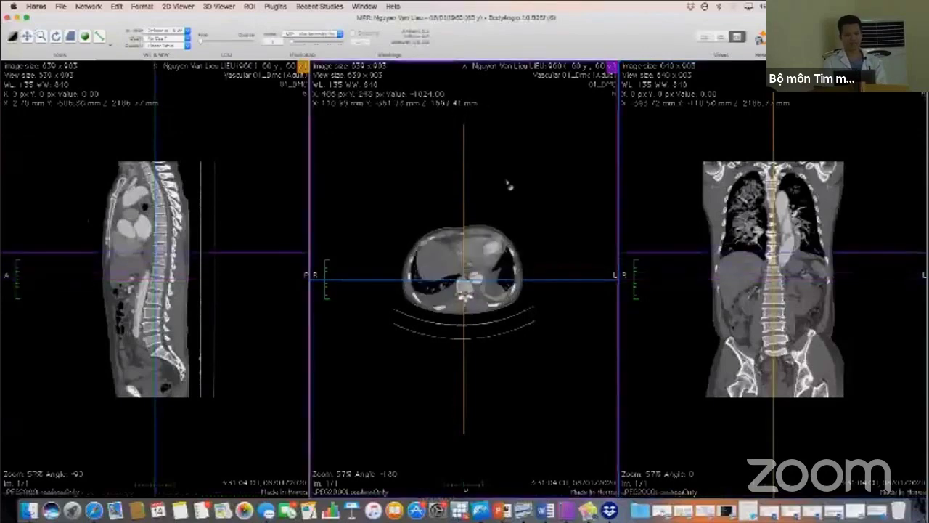
scroll(508, 184, up, 5)
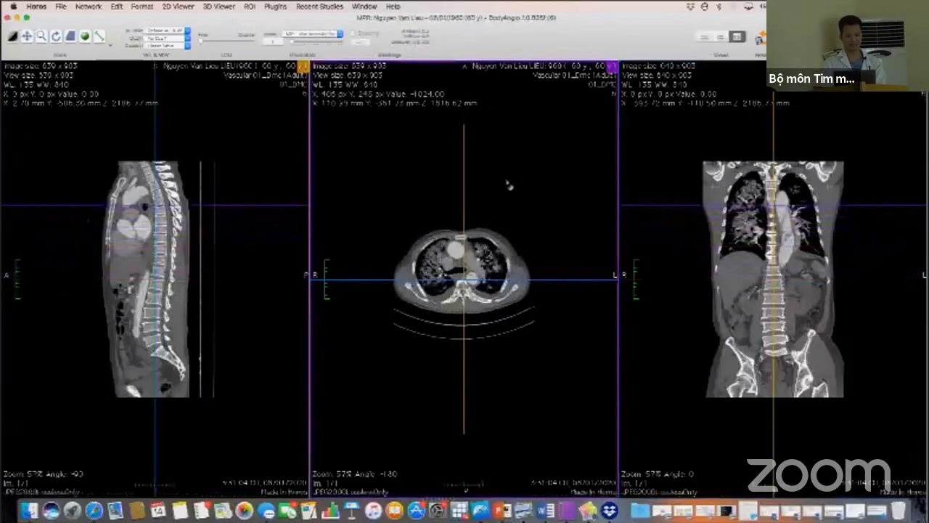
scroll(509, 185, up, 4)
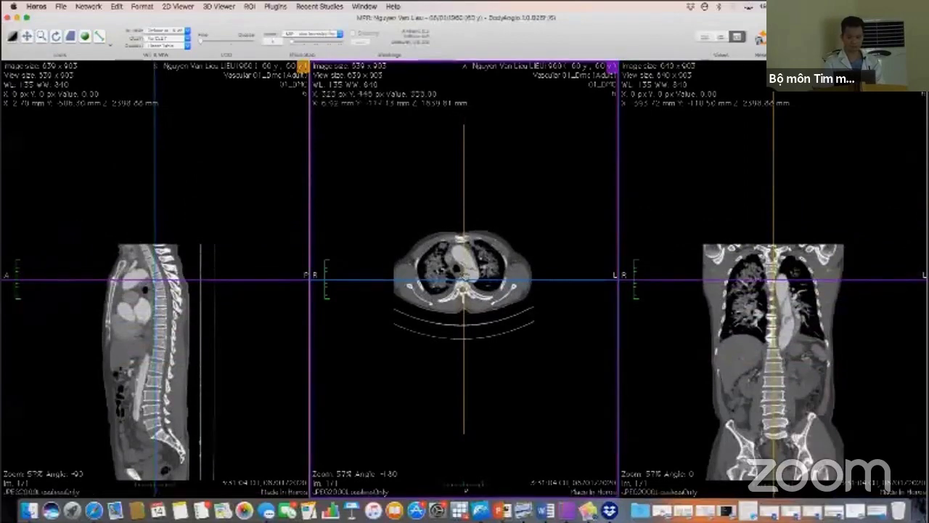
Step: Centre the MPR axes on the aortic arch, rotate the axial axis along its length, and enlarge the arch in all three views
drag(463, 278, 472, 268)
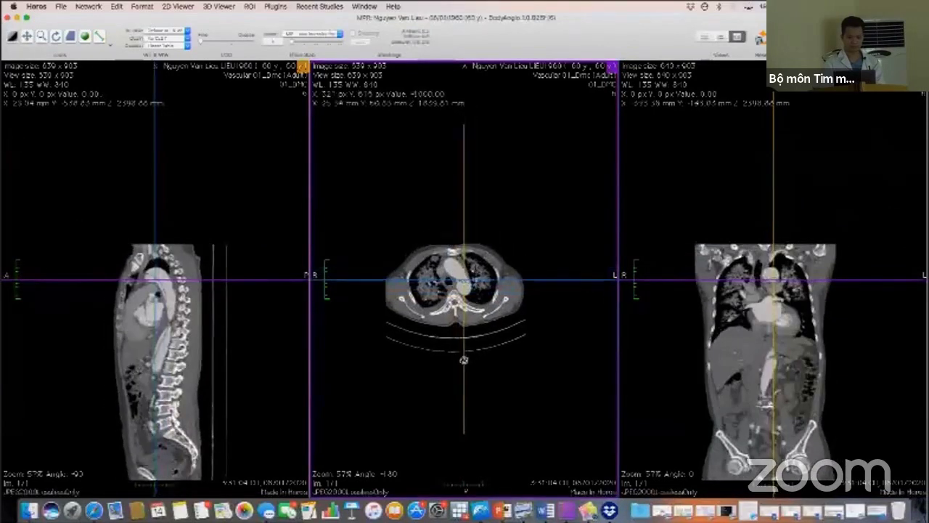
drag(464, 360, 488, 361)
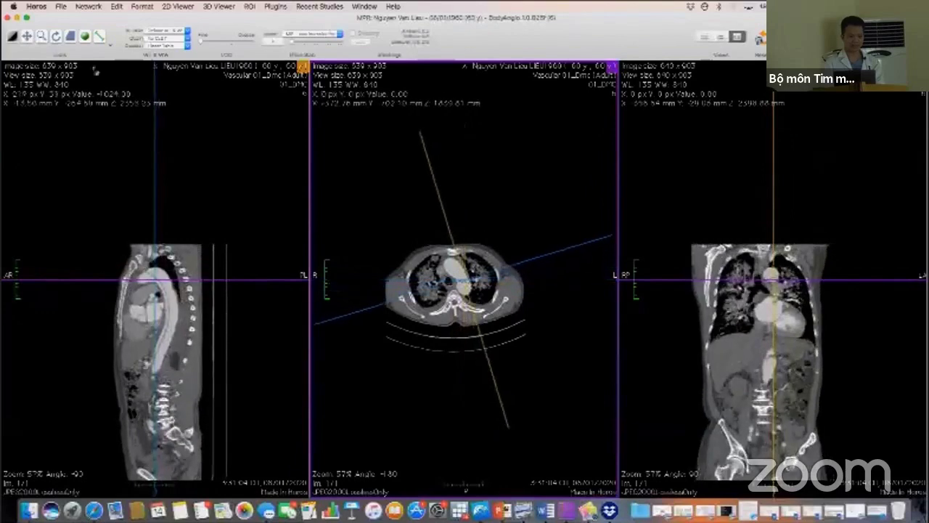
right_drag(187, 224, 210, 167)
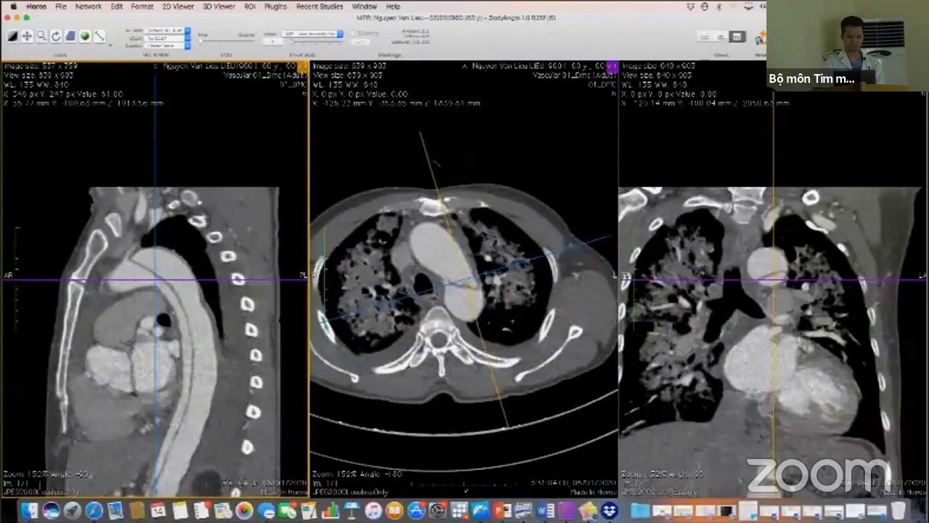
right_drag(207, 181, 207, 156)
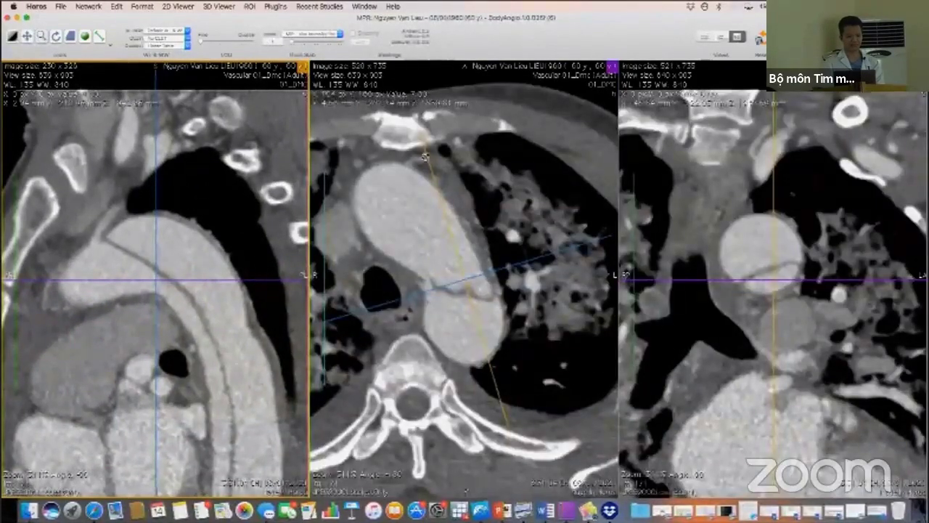
Step: Adjust the MPR axes' centre and rotation at the arch flap, and measure a length along the flap in the axial view
drag(465, 286, 428, 279)
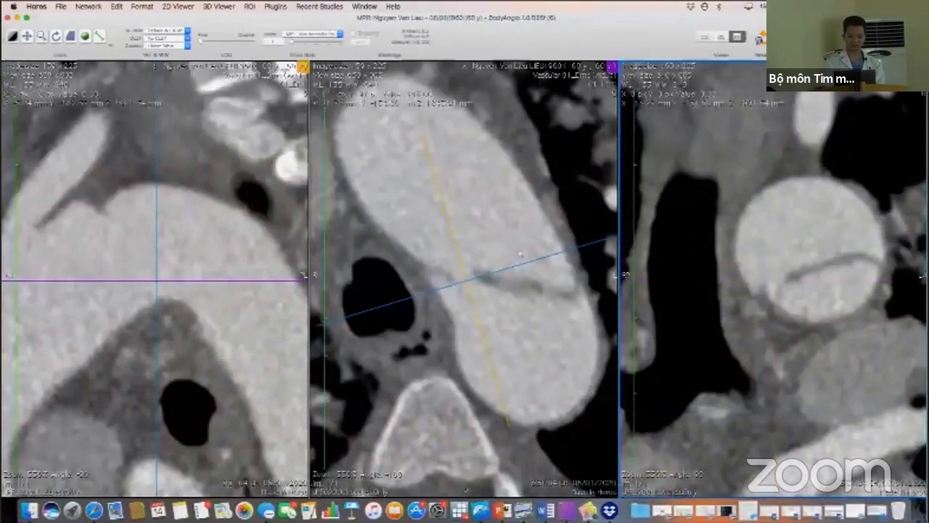
click(488, 370)
drag(505, 270, 506, 284)
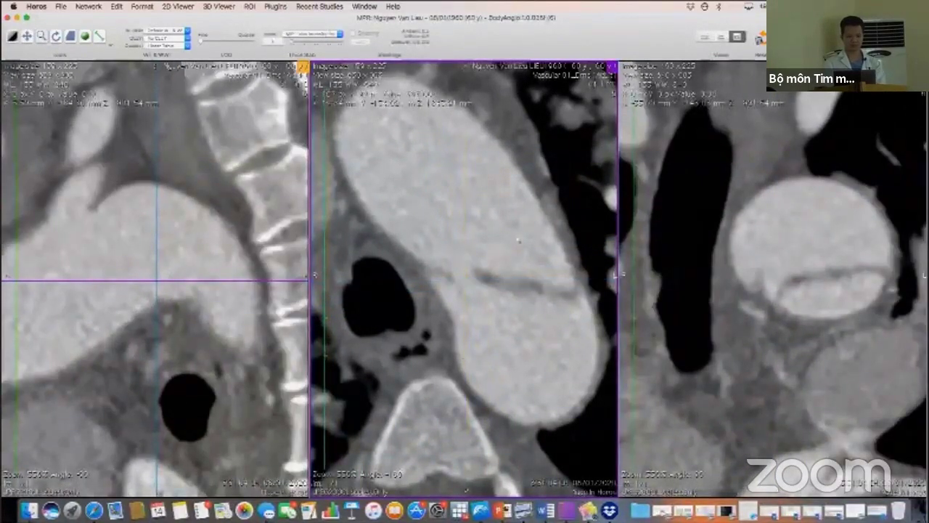
click(113, 45)
click(138, 56)
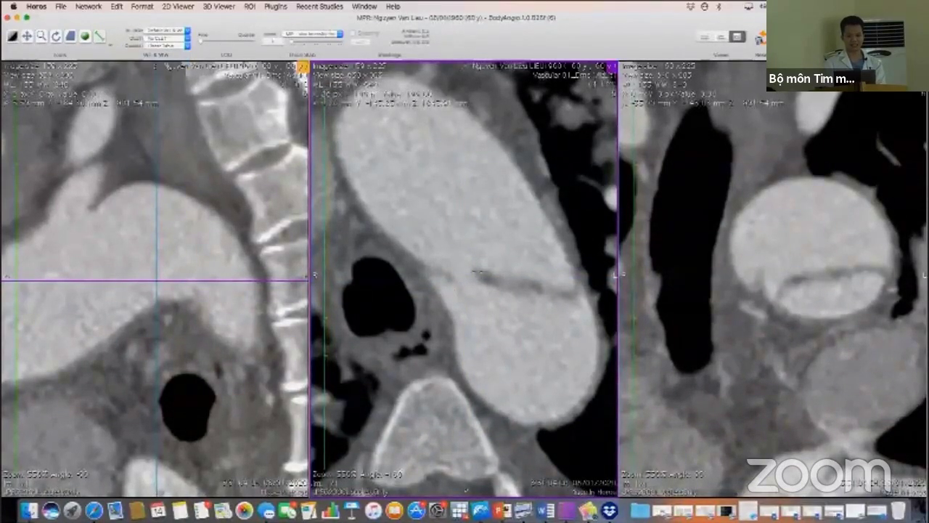
drag(477, 274, 540, 285)
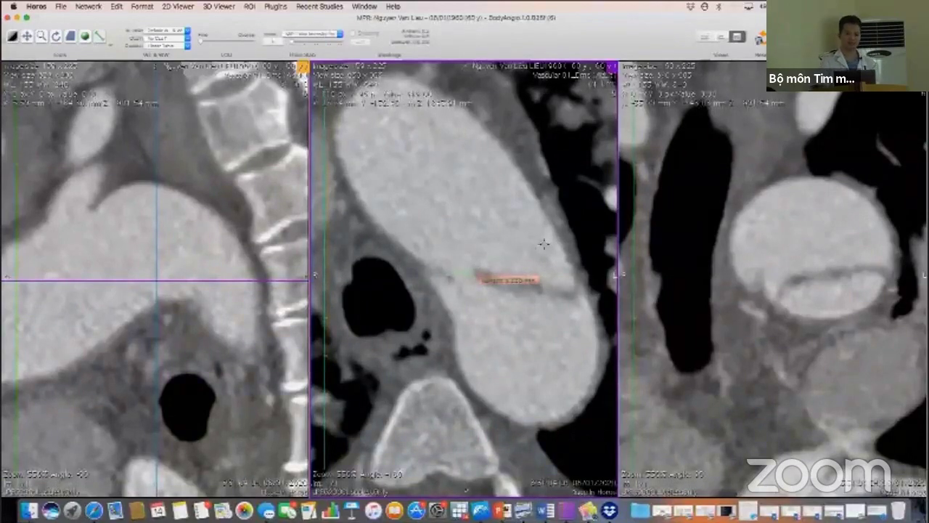
Step: Examine the slices below the arch and back, then recentre the MPR axes on the flap and rotate them in the axial and sagittal views to follow it
scroll(545, 244, down, 10)
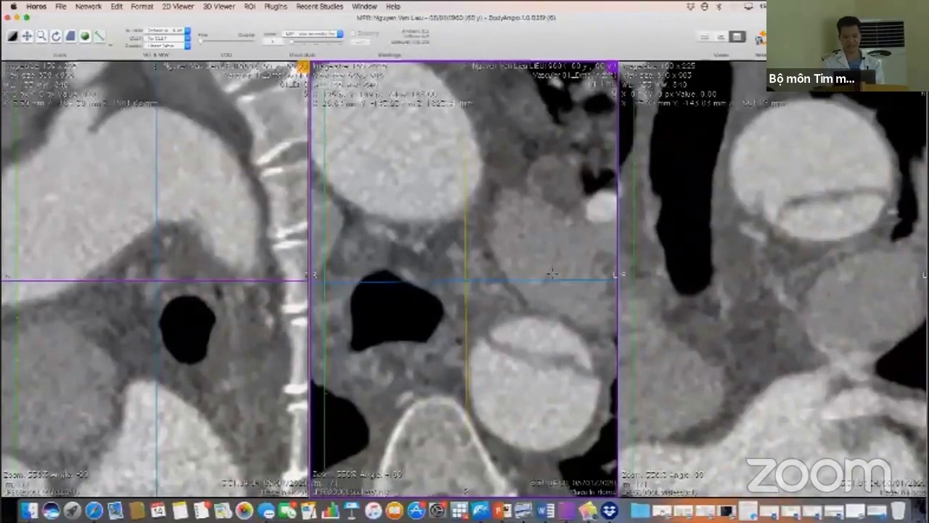
scroll(452, 305, down, 5)
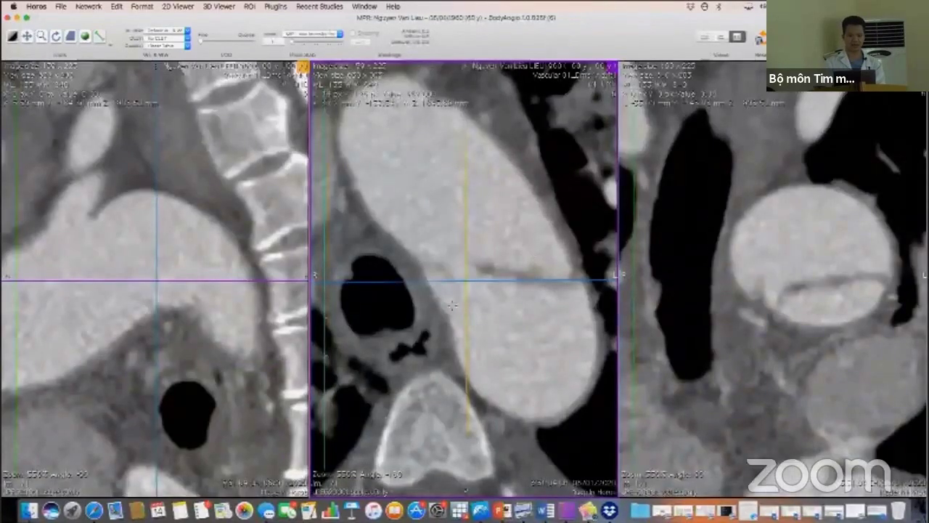
drag(467, 281, 492, 280)
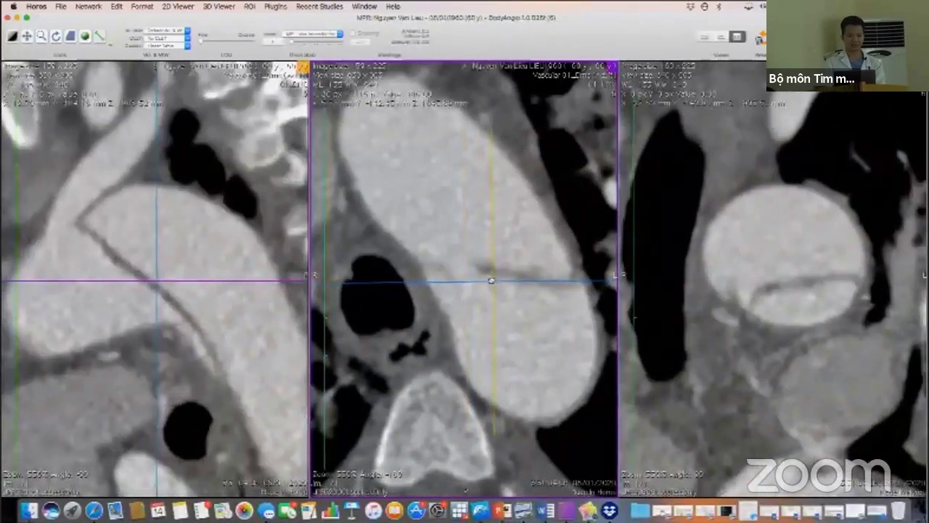
drag(456, 395, 524, 376)
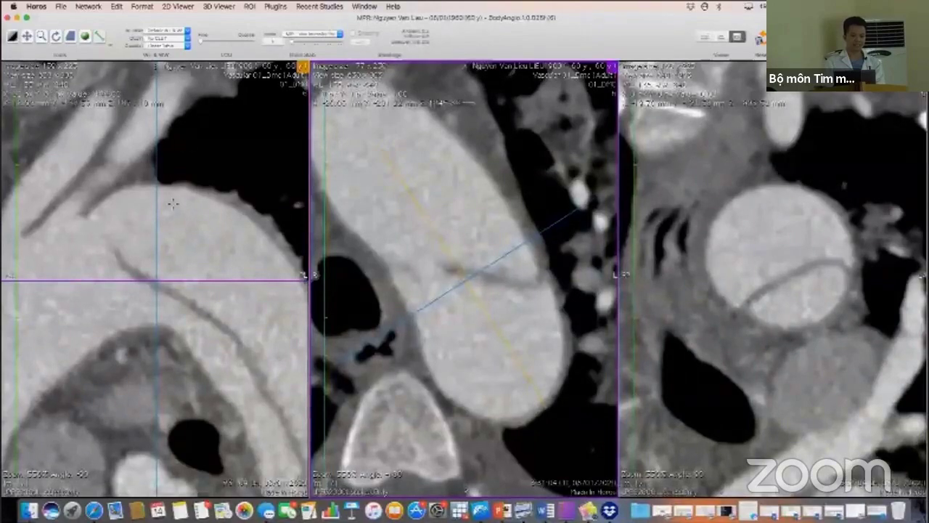
drag(281, 279, 191, 312)
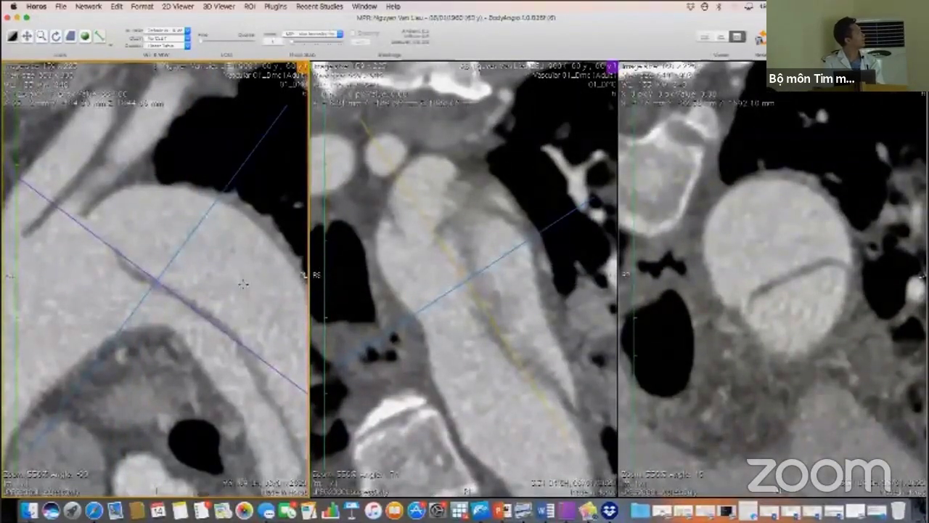
drag(357, 366, 351, 327)
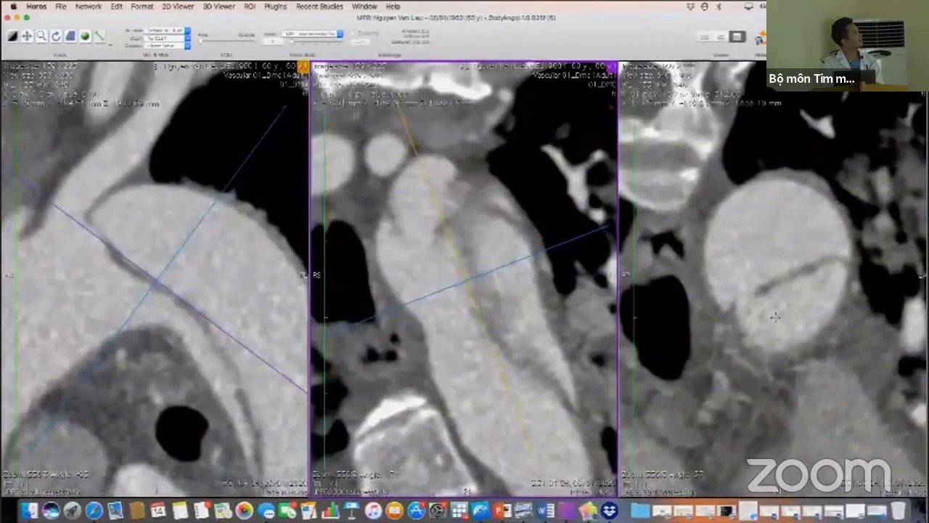
Step: Measure from the upper aortic wall to the flap in the aortic cross-section, and zoom all three views out to 325%
click(748, 187)
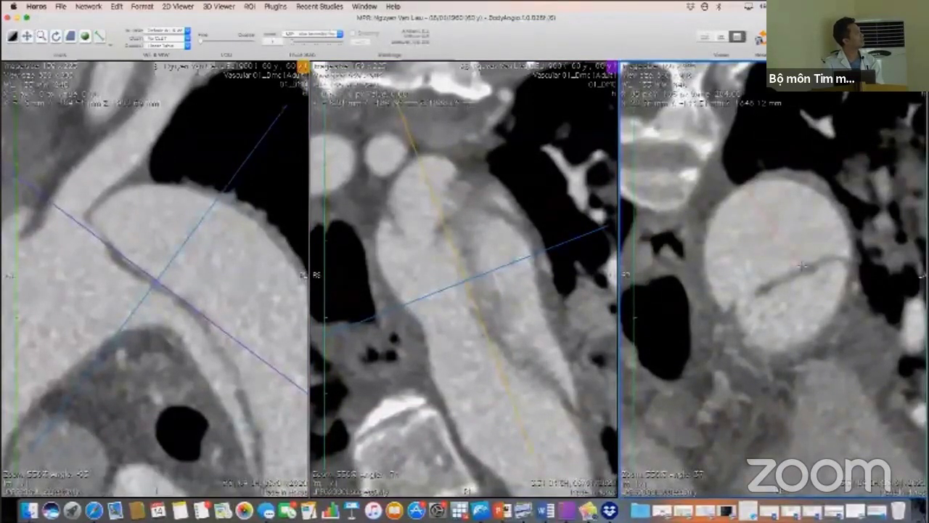
drag(804, 267, 801, 272)
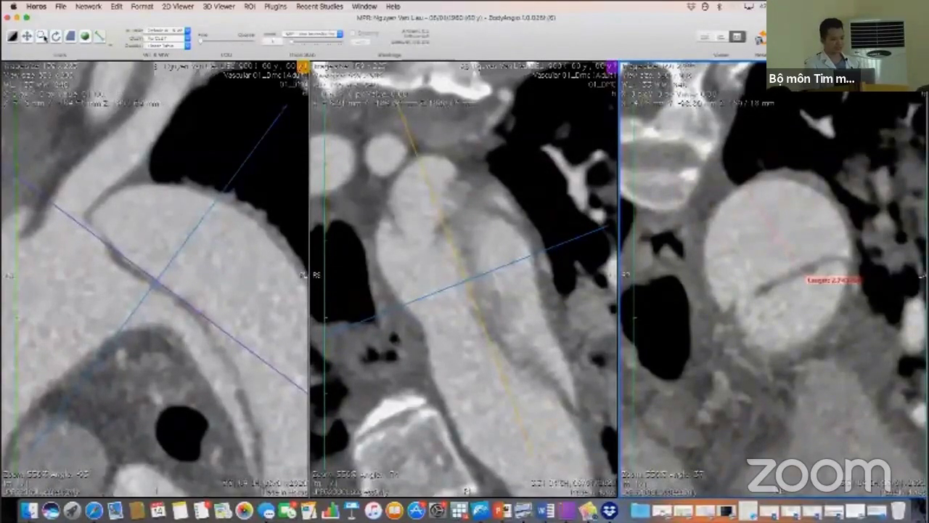
click(42, 36)
drag(164, 145, 161, 218)
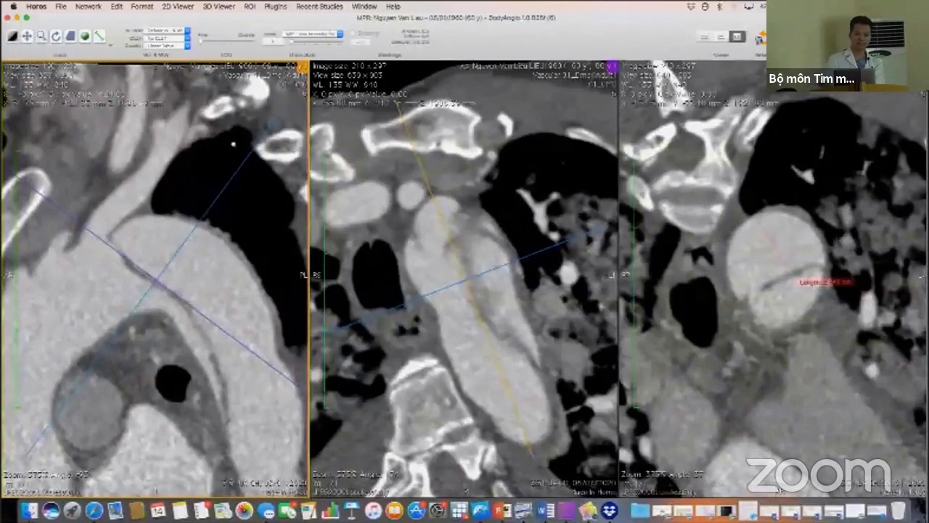
drag(513, 109, 505, 144)
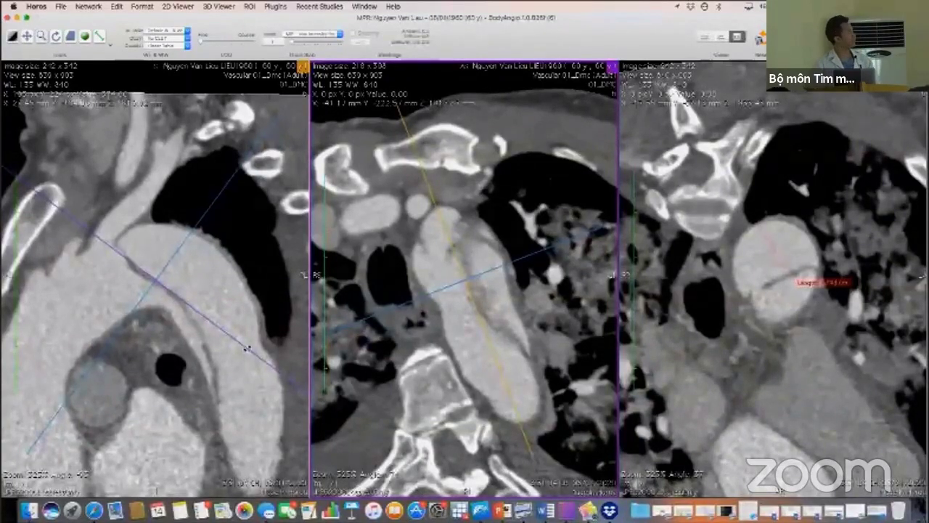
Step: Rotate the MPR axes across the aortic arch and shift their centre towards the arch branch origins
drag(249, 350, 277, 245)
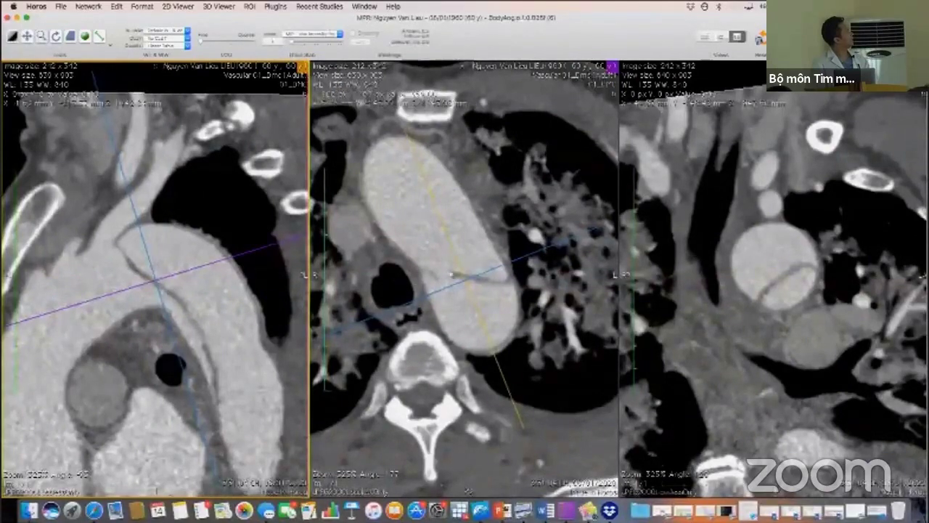
click(463, 283)
drag(464, 283, 470, 279)
drag(202, 448, 247, 393)
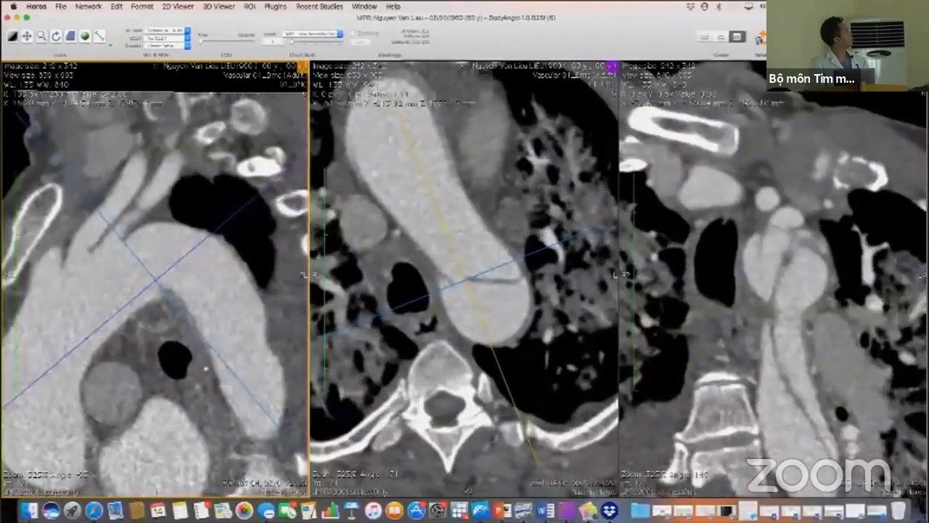
drag(154, 286, 129, 302)
scroll(129, 302, down, 2)
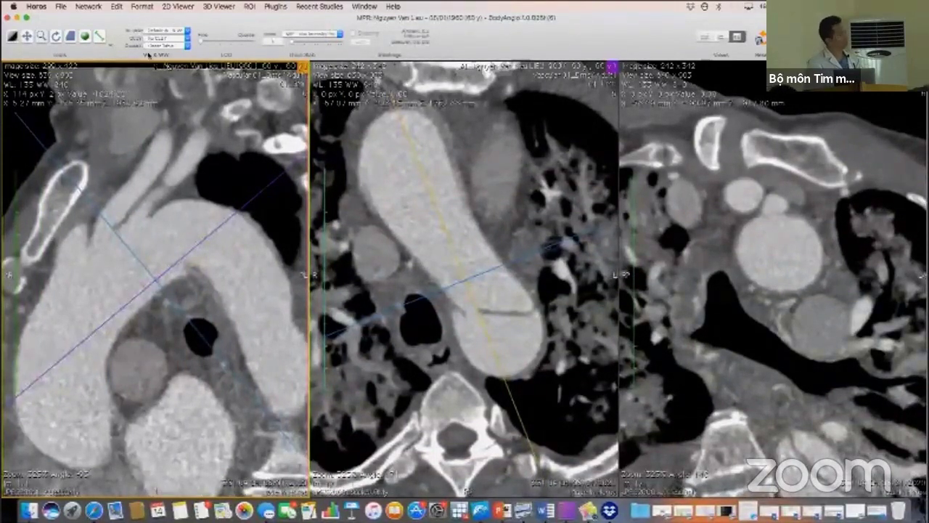
Step: Measure a short length inside the aortic arch in the sagittal view with the Length tool
click(101, 35)
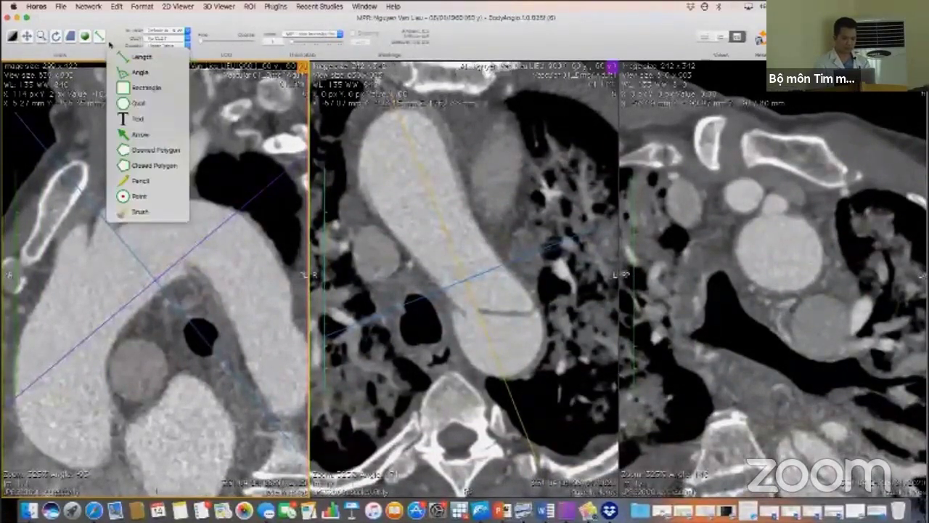
click(139, 181)
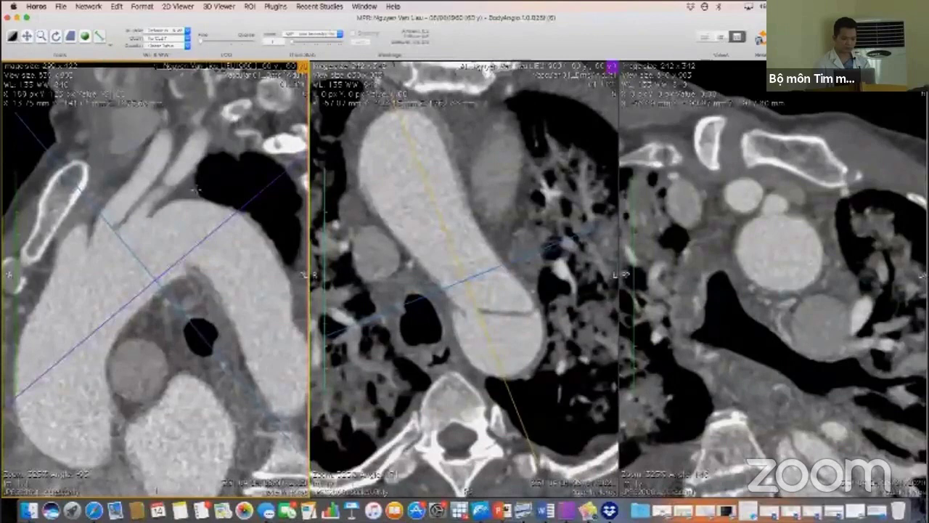
click(178, 254)
drag(177, 255, 147, 261)
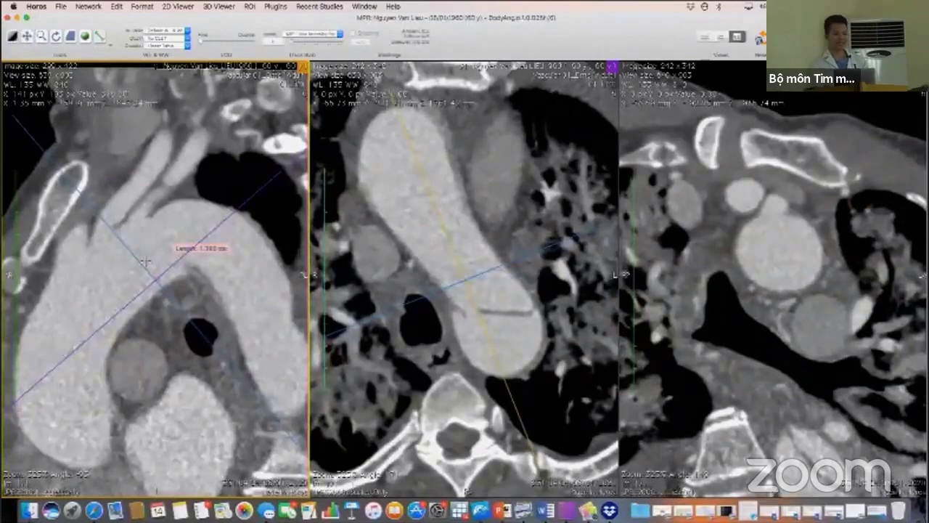
Step: Move the MPR centre into the ascending aorta, across to the descending aorta and back to the arch, examining each cross-section
drag(156, 280, 181, 323)
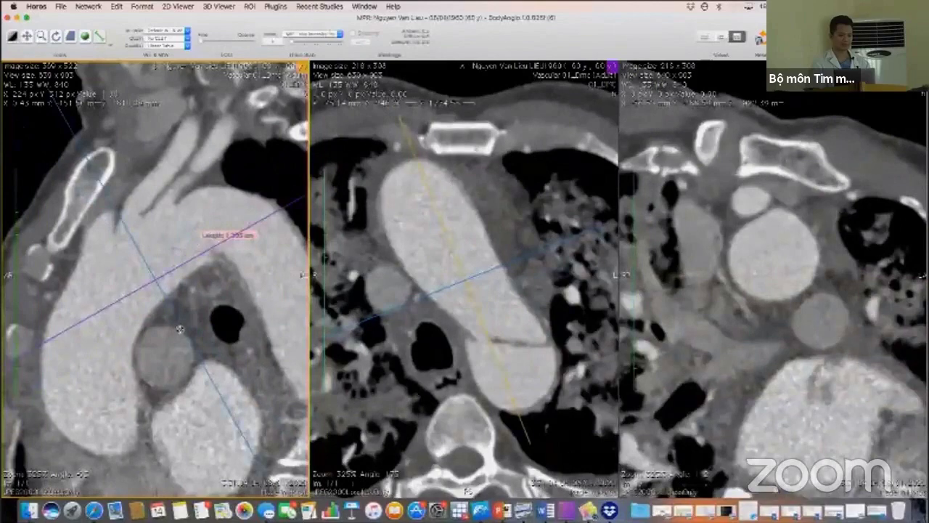
drag(156, 282, 144, 285)
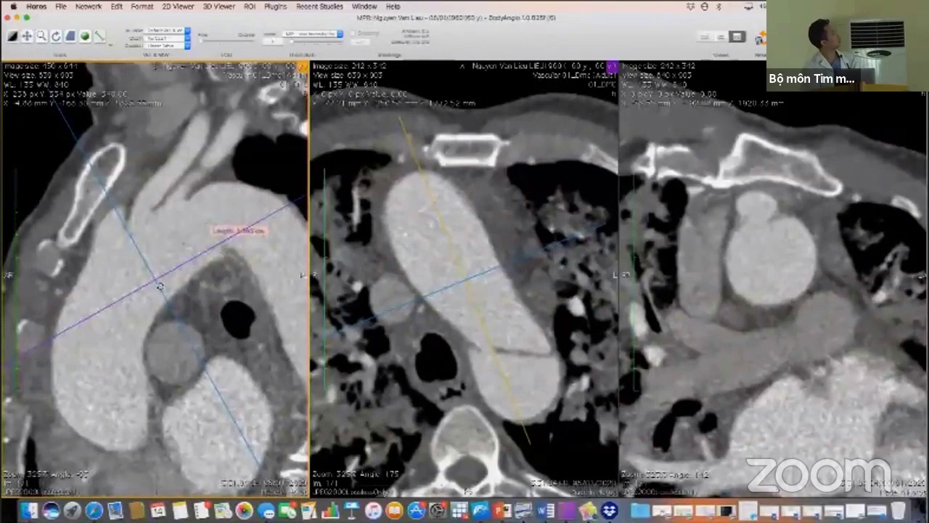
scroll(465, 280, down, 5)
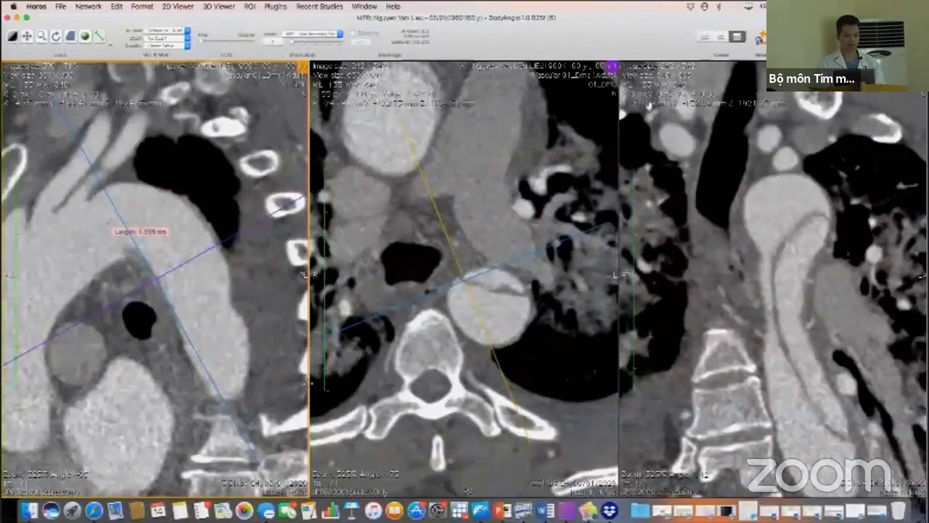
drag(154, 282, 125, 246)
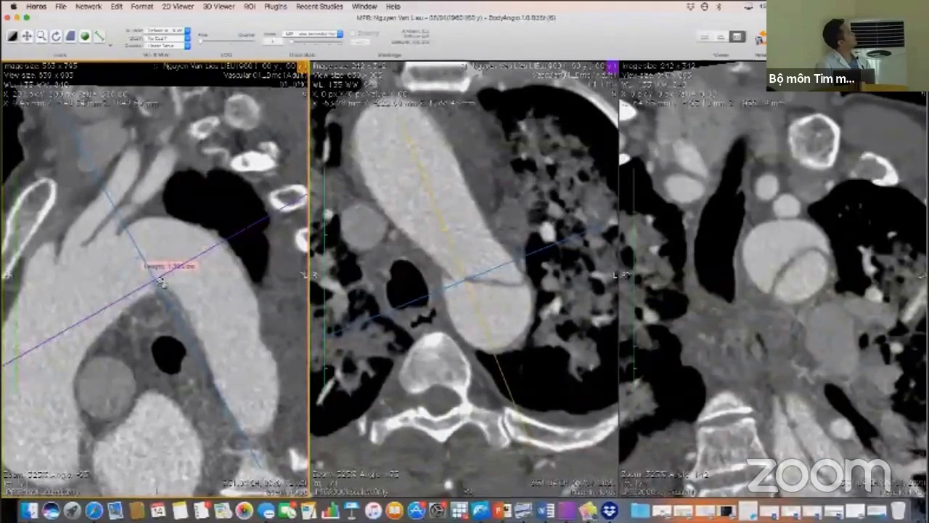
Step: Fine-tune the MPR centre at the arch flap and measure a length along the arch's inner curve in the sagittal view
drag(161, 283, 152, 281)
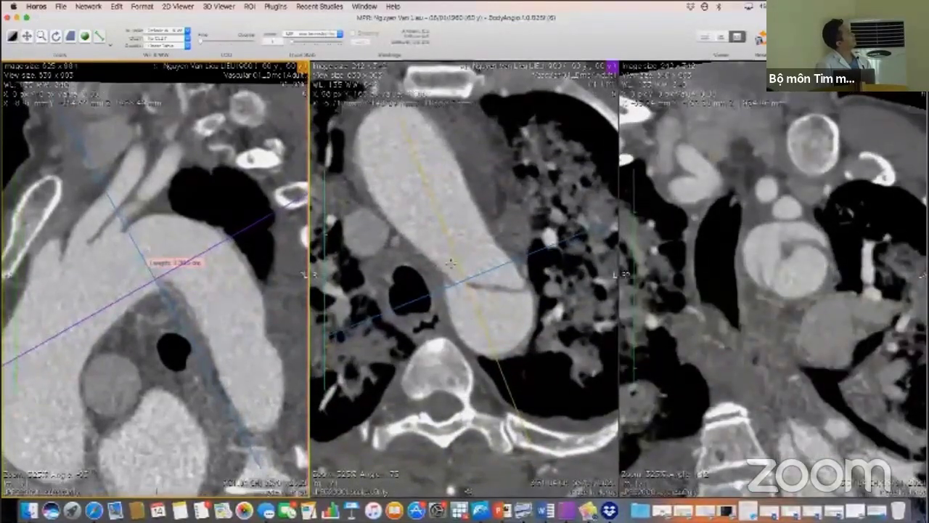
drag(468, 279, 462, 283)
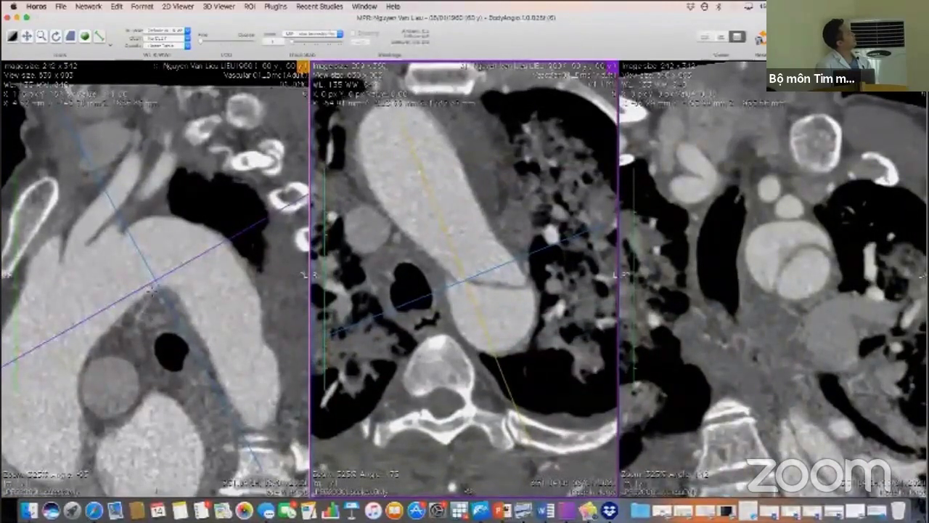
drag(146, 281, 155, 279)
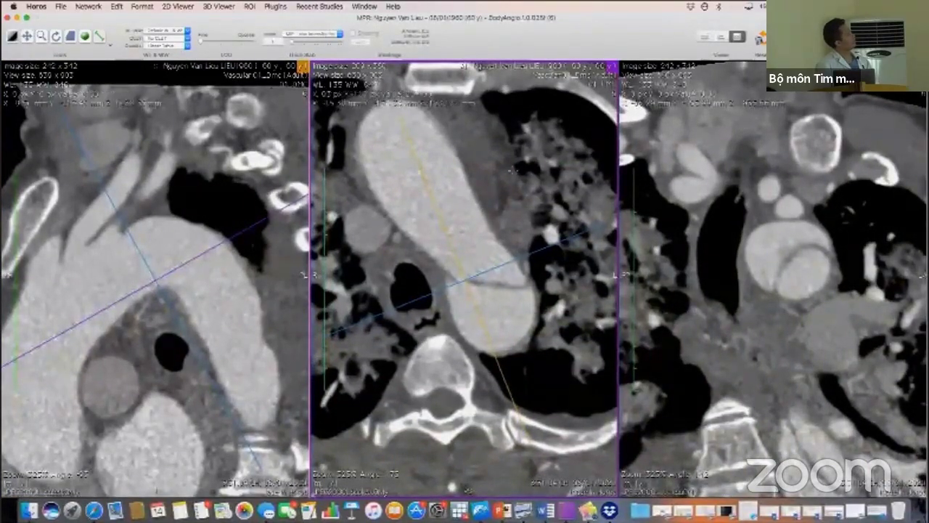
click(761, 247)
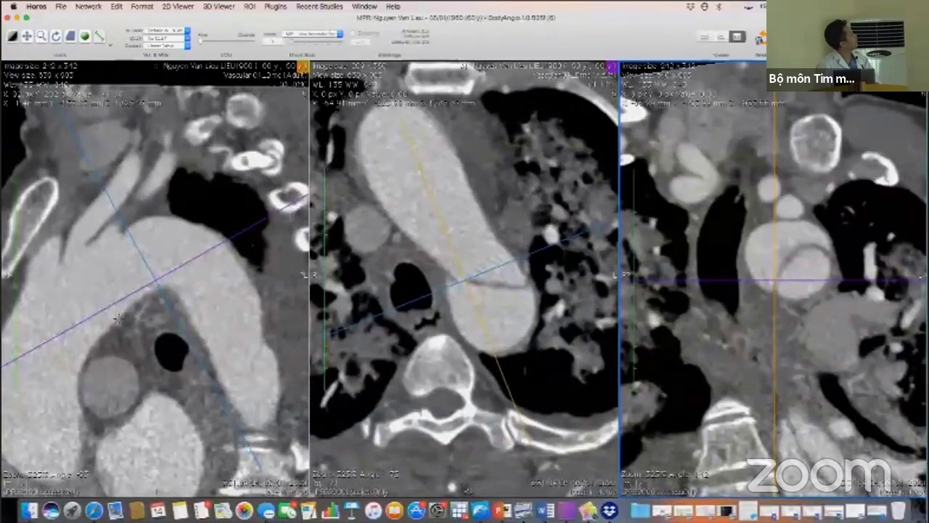
mouse_move(157, 294)
mouse_down()
mouse_move(129, 320)
mouse_move(106, 325)
mouse_up()
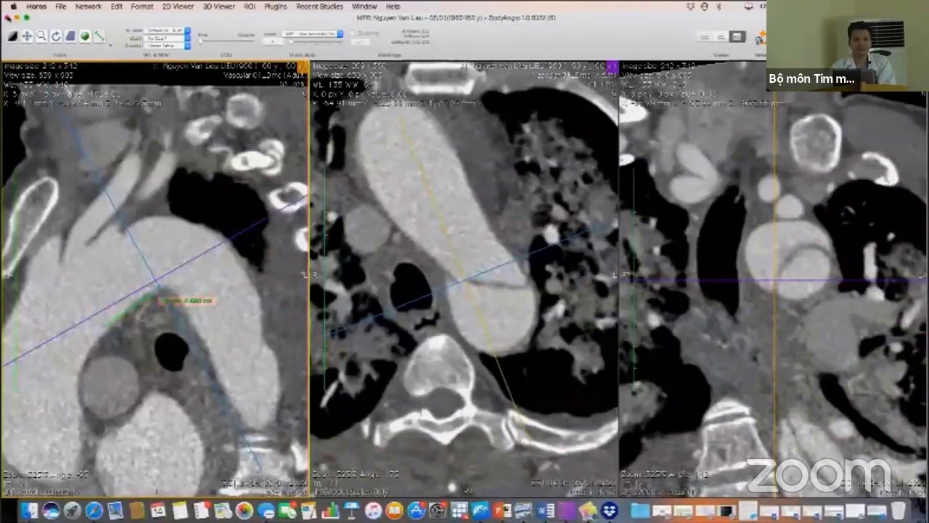
Step: Close the 3D MPR window and the study viewer to return to the study database
click(8, 18)
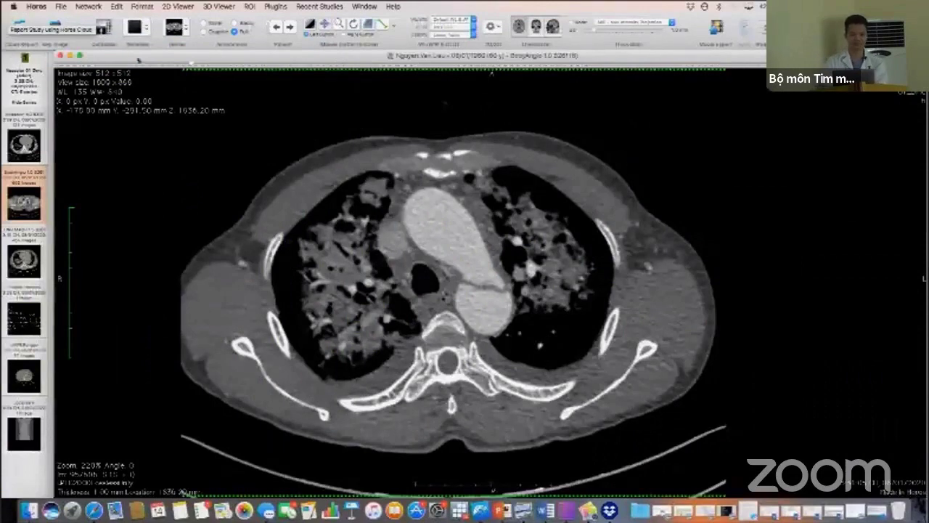
click(61, 56)
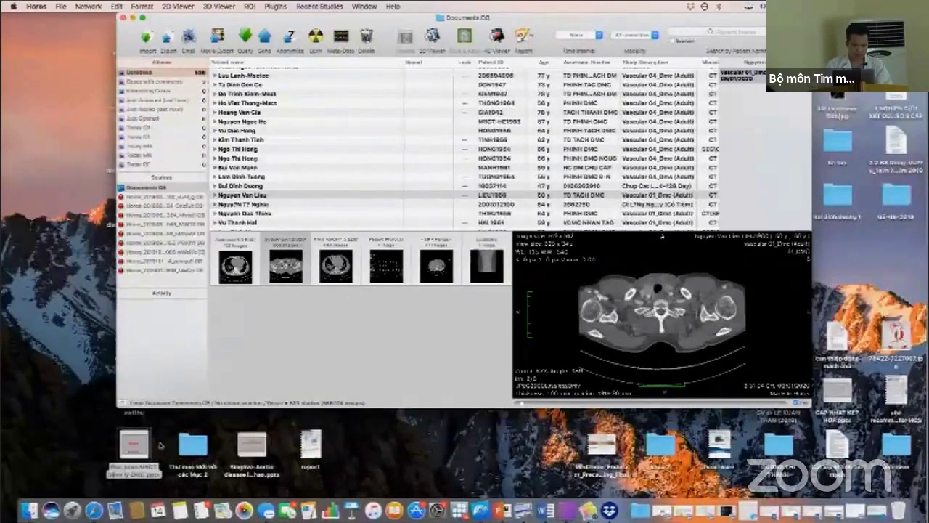
Step: Open the aortic disease MSCT presentation from the desktop in PowerPoint and start its slide show
double_click(133, 445)
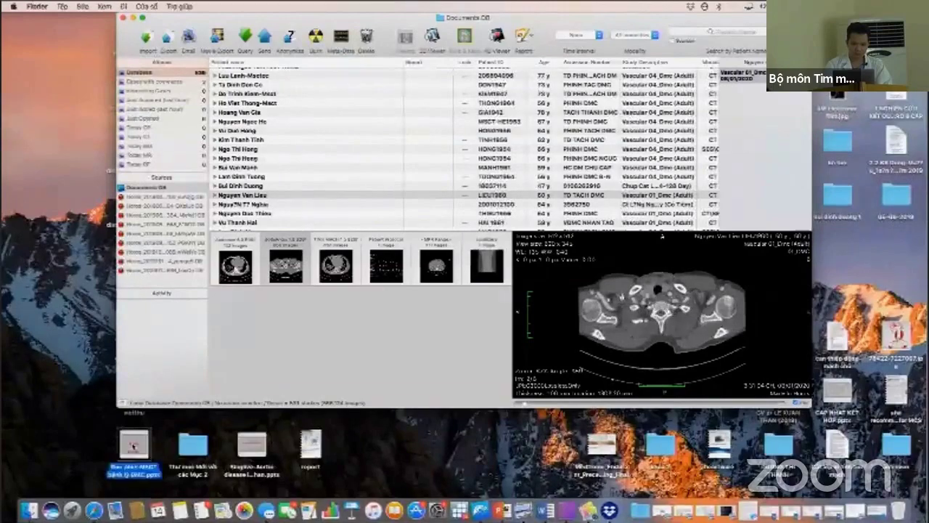
key(Down)
key(super+shift+Return)
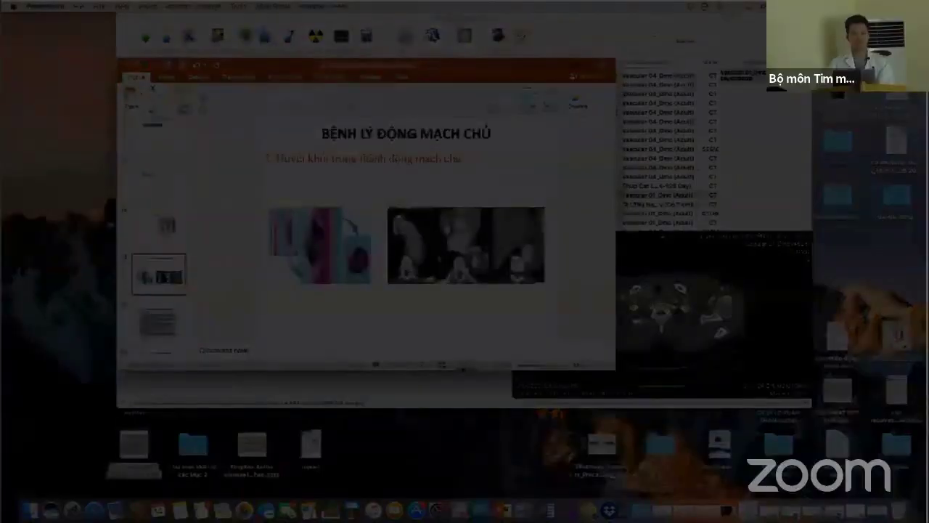
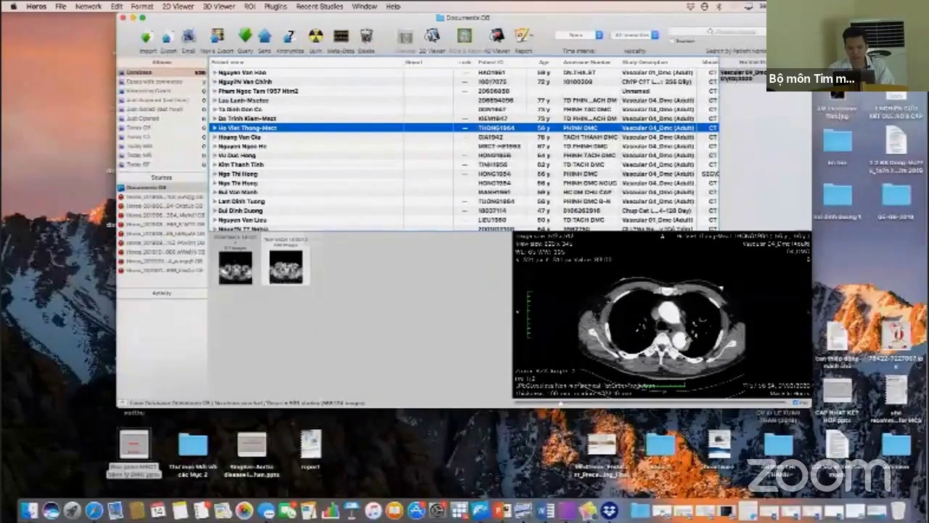
Step: Open the 56-year-old patient's PHINH DMC vascular CT study in the Horos viewer
double_click(684, 335)
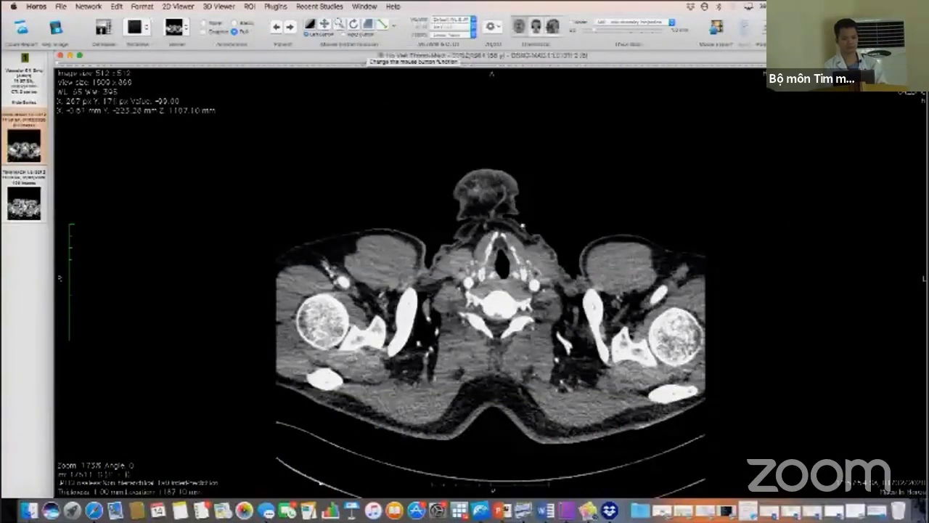
Step: Enlarge the axial image and examine the slices from the neck down through the supra-aortic branches and aortic arch
scroll(523, 224, up, 5)
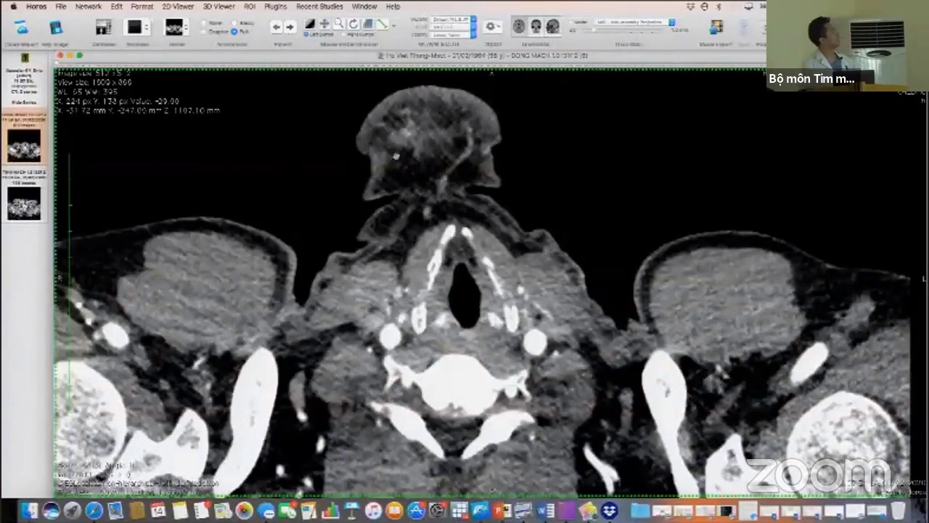
scroll(428, 189, down, 10)
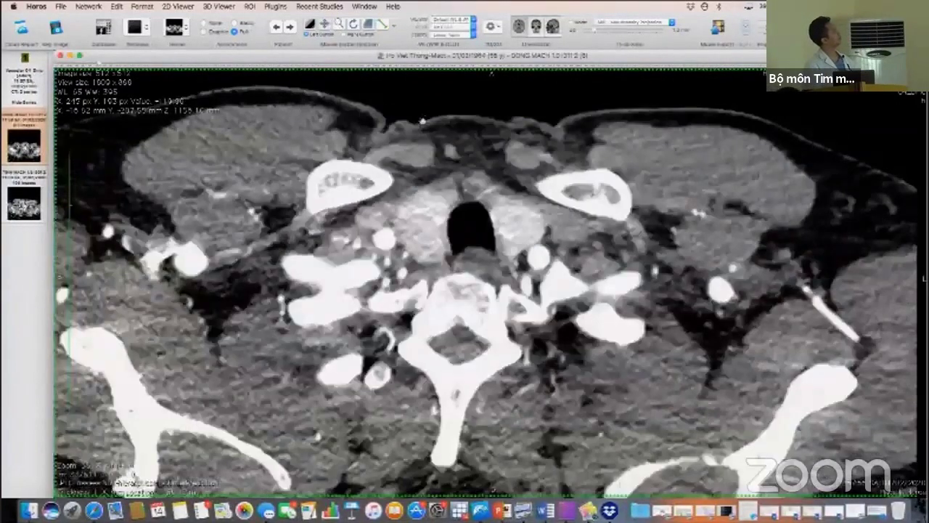
scroll(450, 162, down, 8)
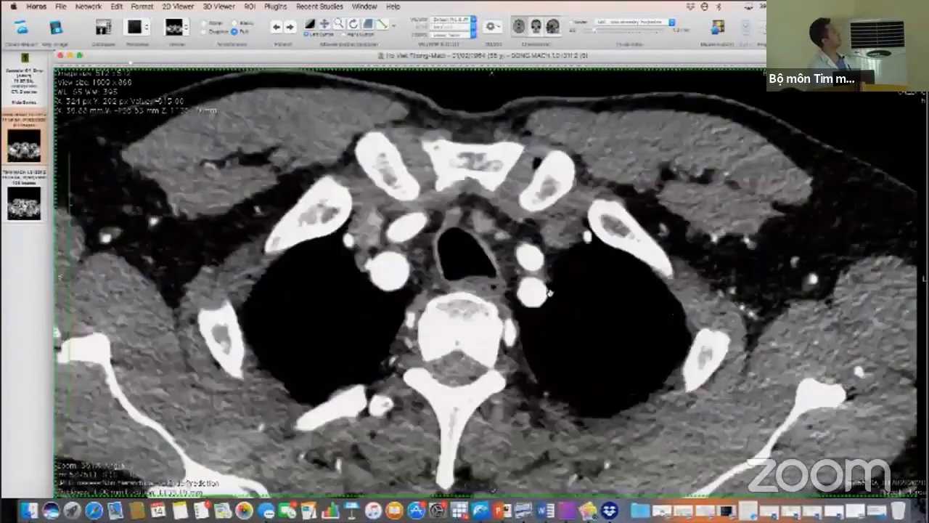
scroll(546, 292, down, 8)
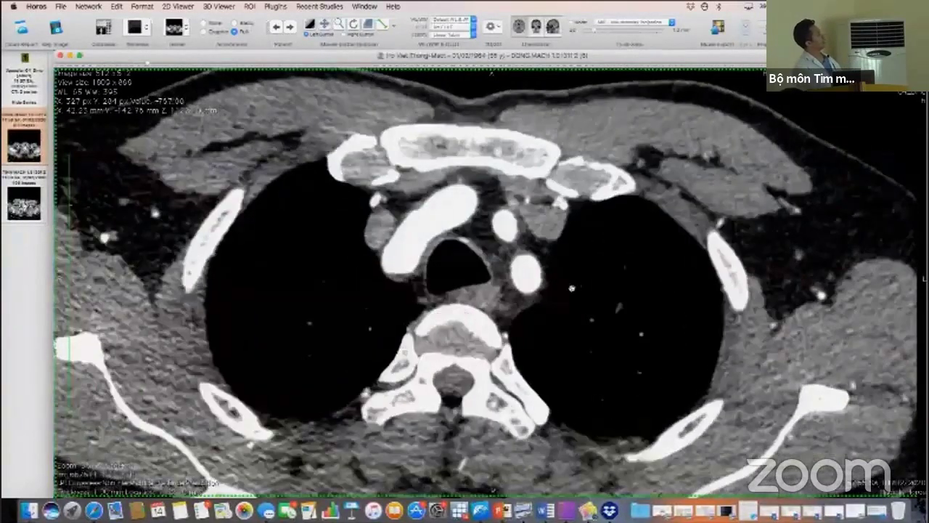
scroll(579, 324, down, 8)
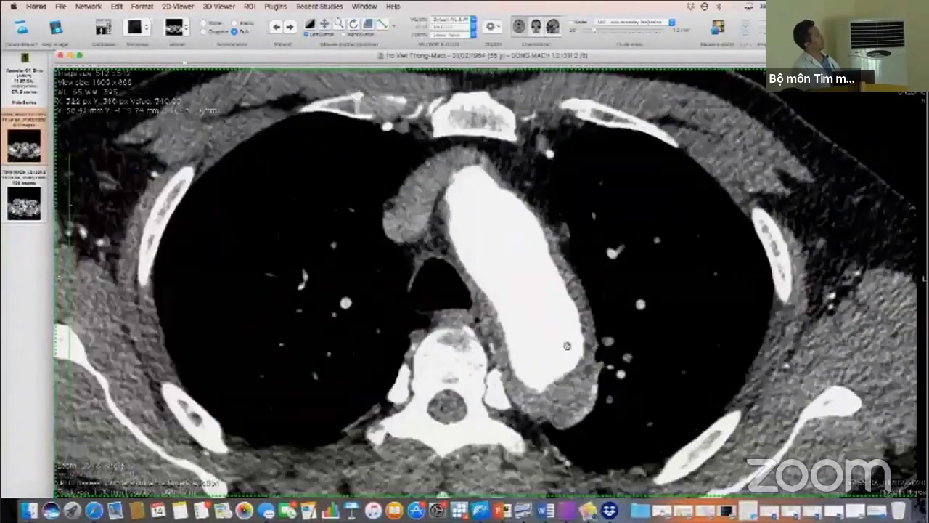
scroll(585, 374, down, 6)
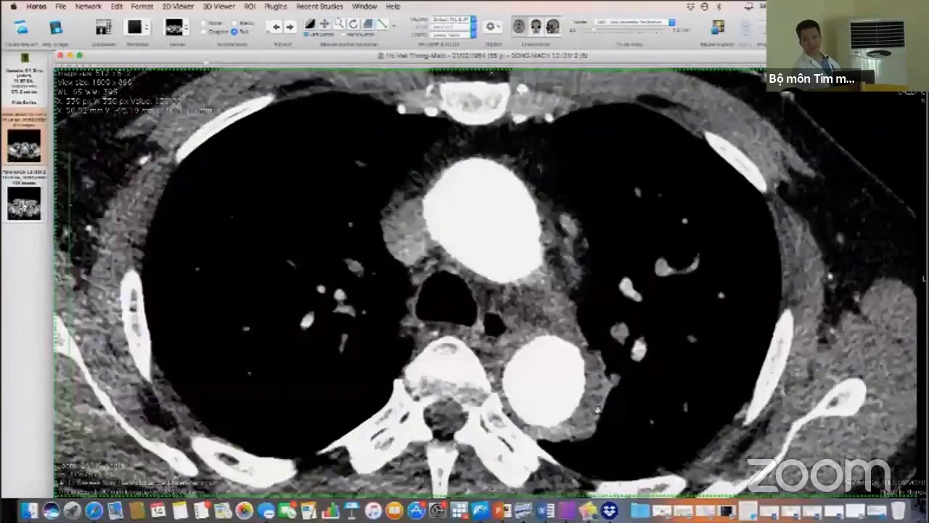
Step: Examine the ascending and descending thoracic aorta slice by slice from the pulmonary artery bifurcation down to the heart chambers
scroll(485, 283, down, 8)
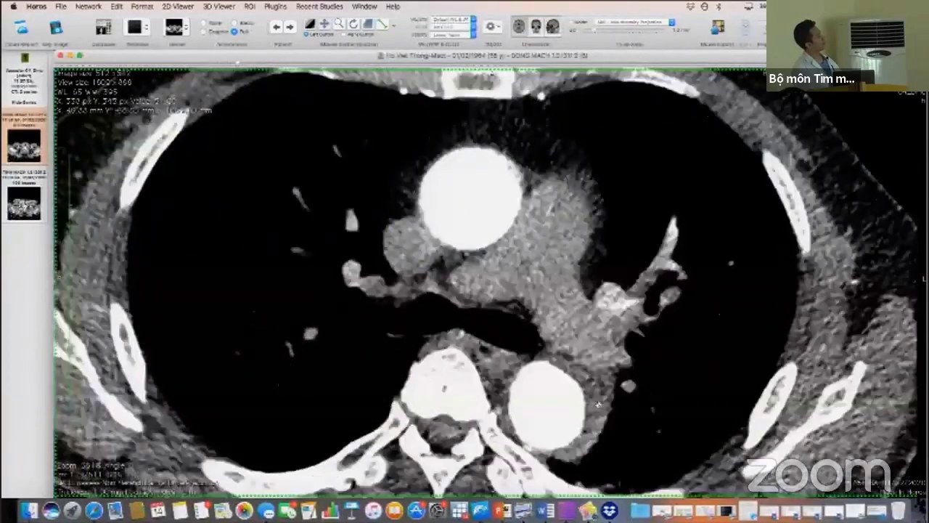
scroll(675, 168, down, 6)
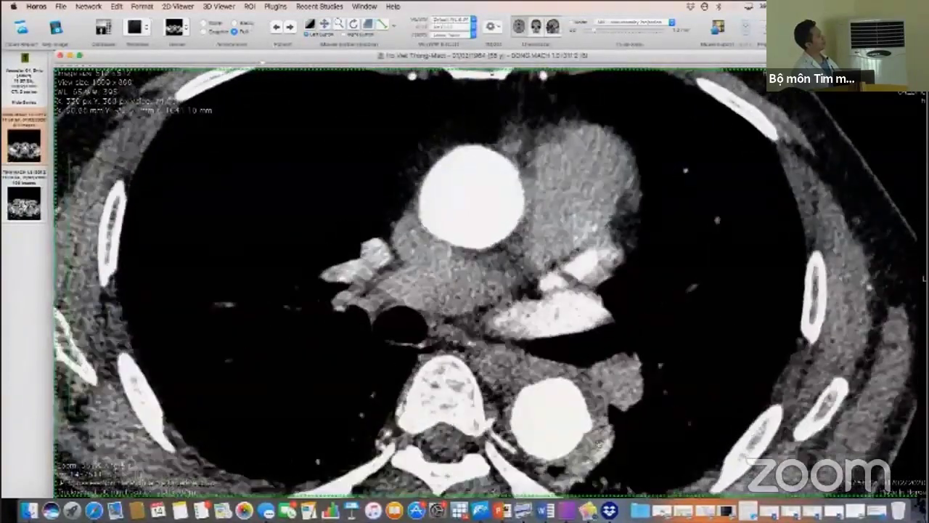
scroll(480, 283, down, 8)
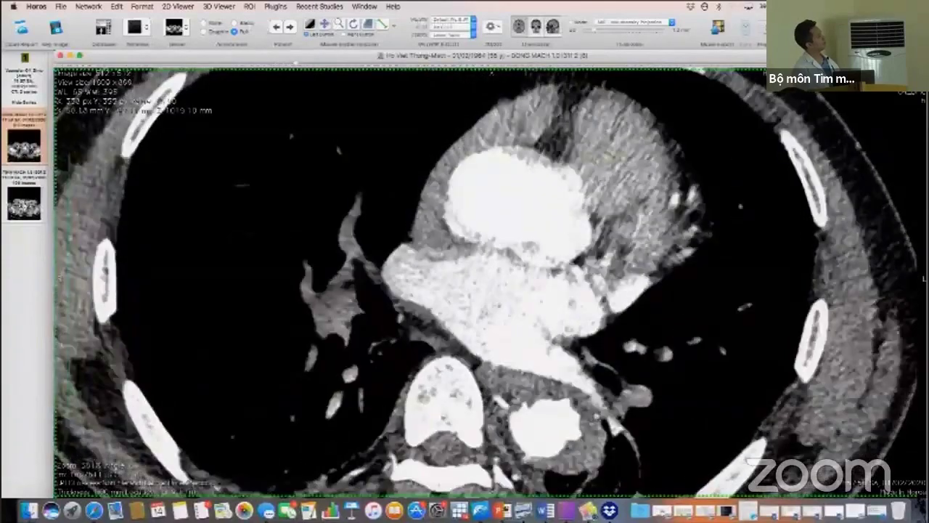
scroll(602, 427, down, 5)
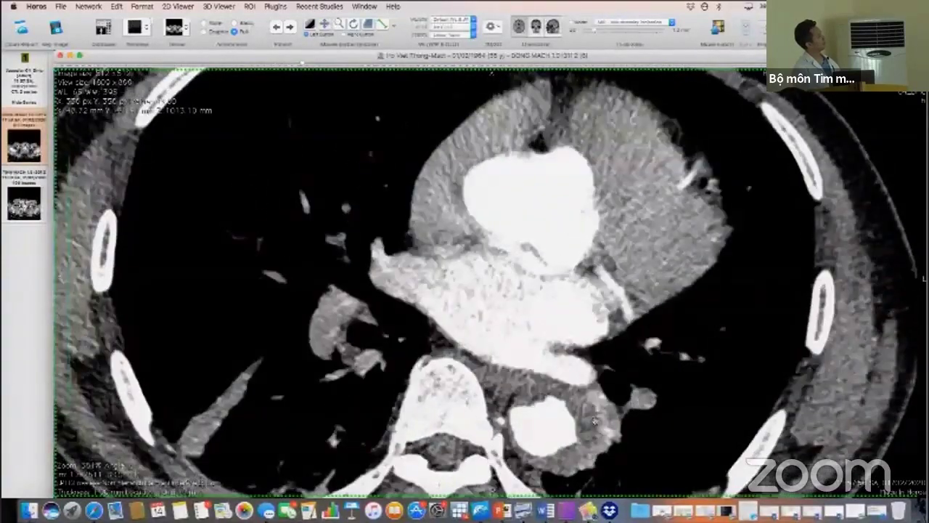
scroll(596, 421, down, 5)
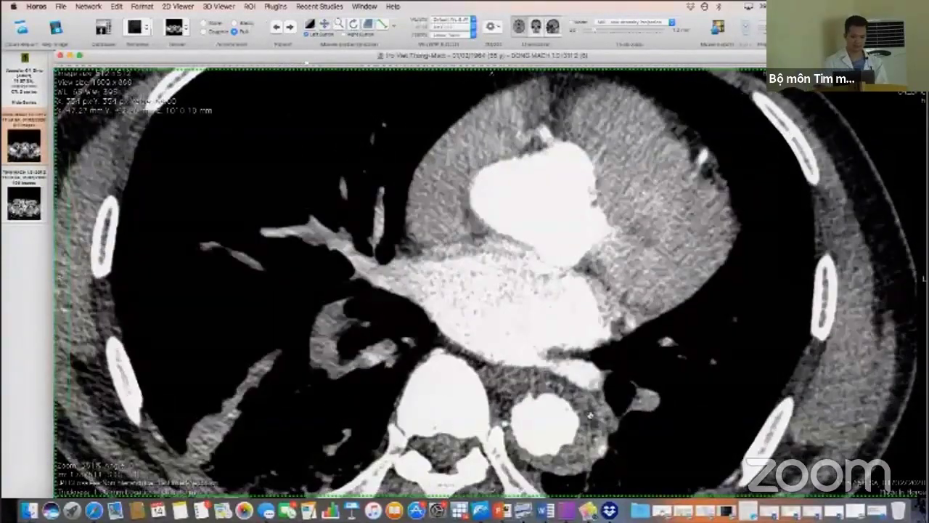
scroll(479, 283, down, 10)
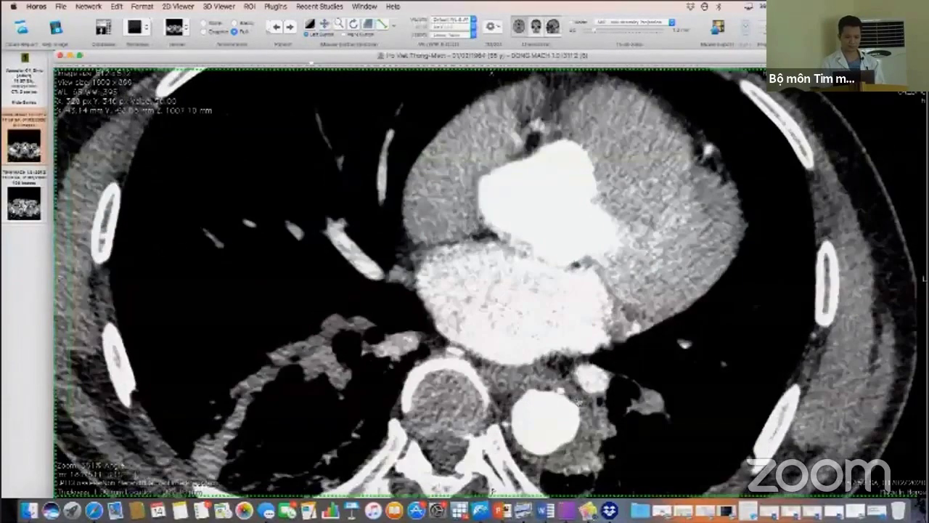
Step: Adjust the window to about WL 179 and WW 507 and examine the abdominal aorta down to below the kidneys
scroll(479, 284, up, 5)
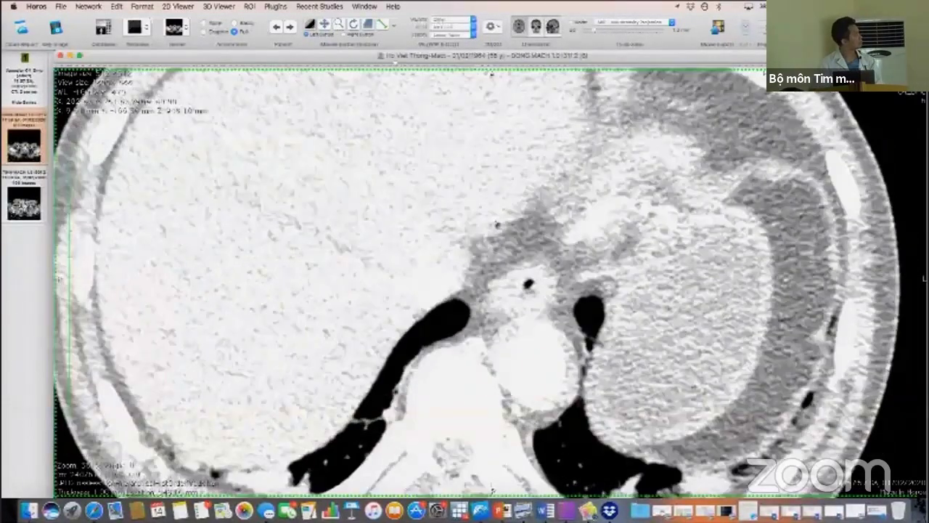
scroll(498, 223, up, 6)
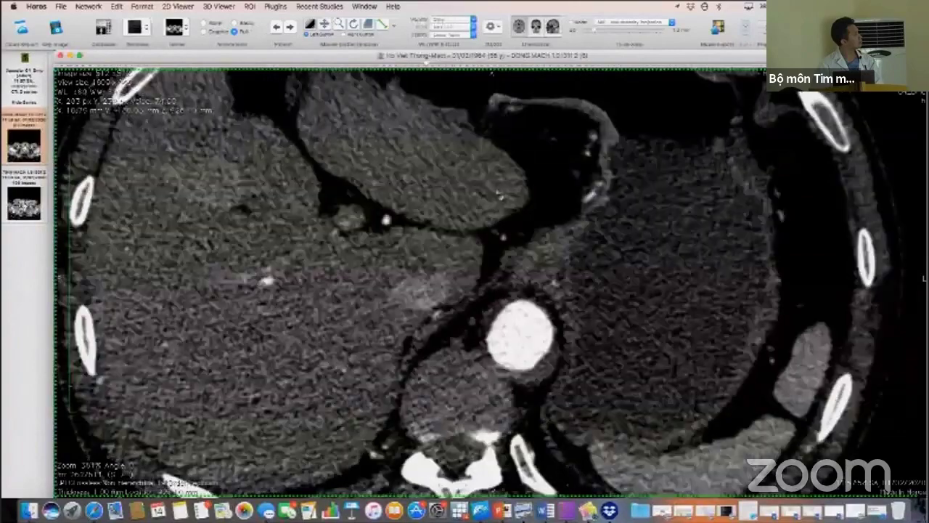
scroll(499, 194, down, 8)
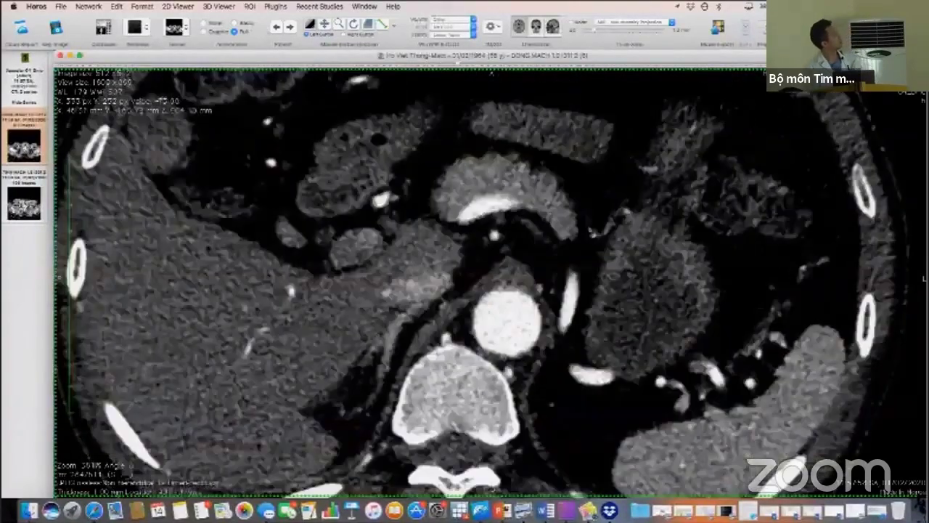
scroll(590, 232, down, 10)
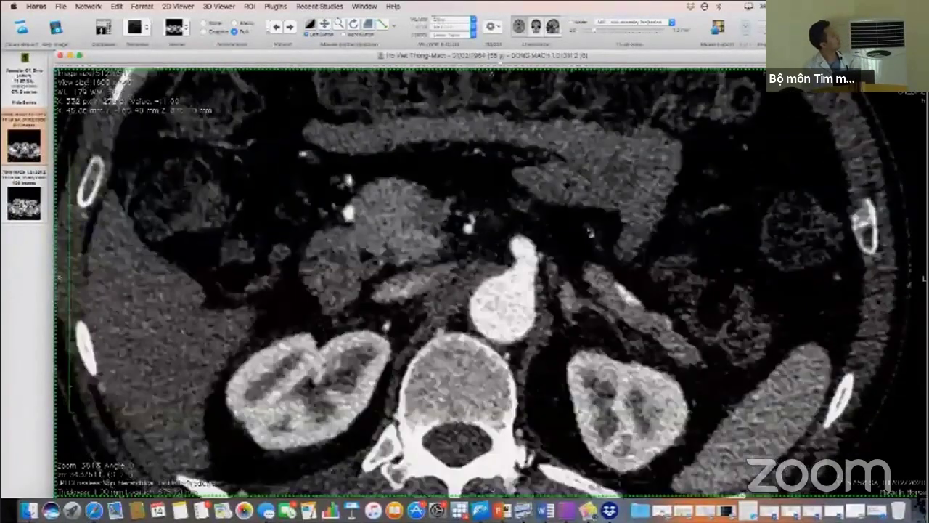
scroll(590, 233, down, 8)
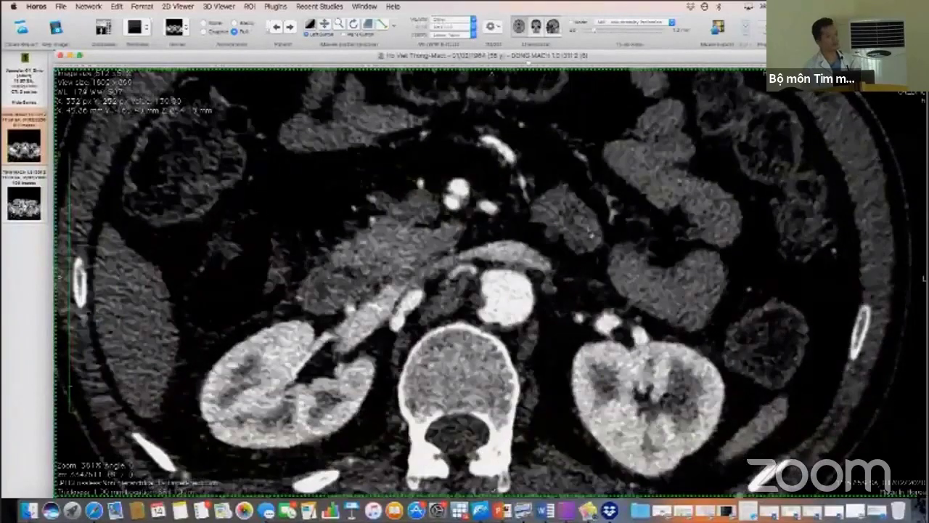
scroll(590, 233, down, 10)
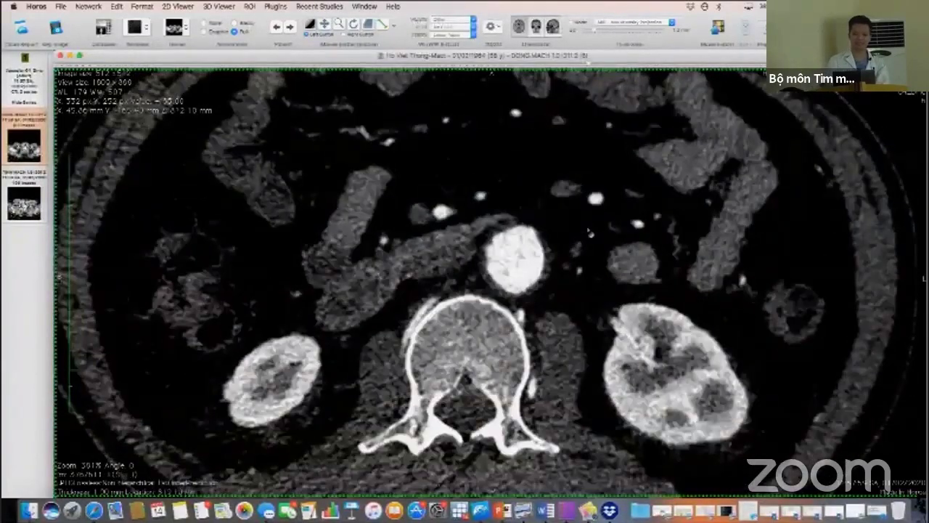
scroll(590, 232, down, 5)
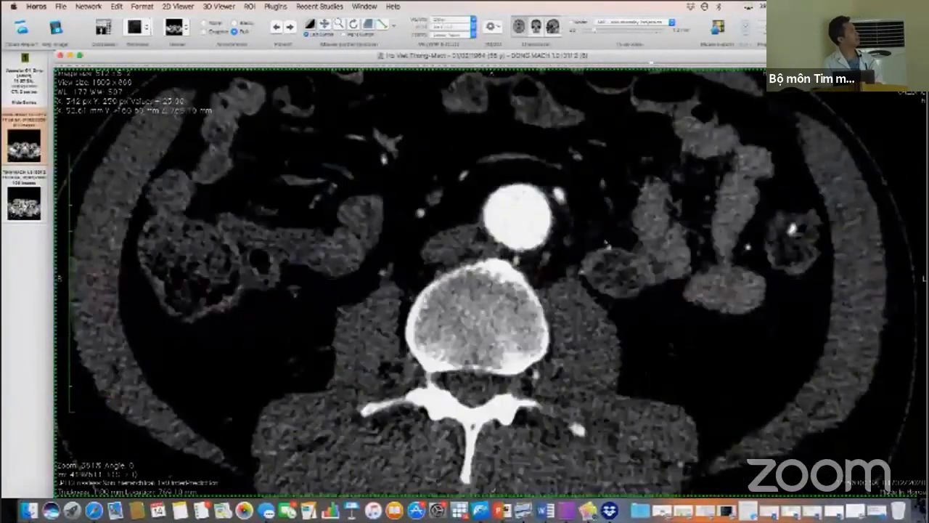
Step: Re-examine the aorta in the axial slices from the lower abdomen back up to the aortic root
scroll(606, 243, up, 15)
scroll(606, 243, up, 10)
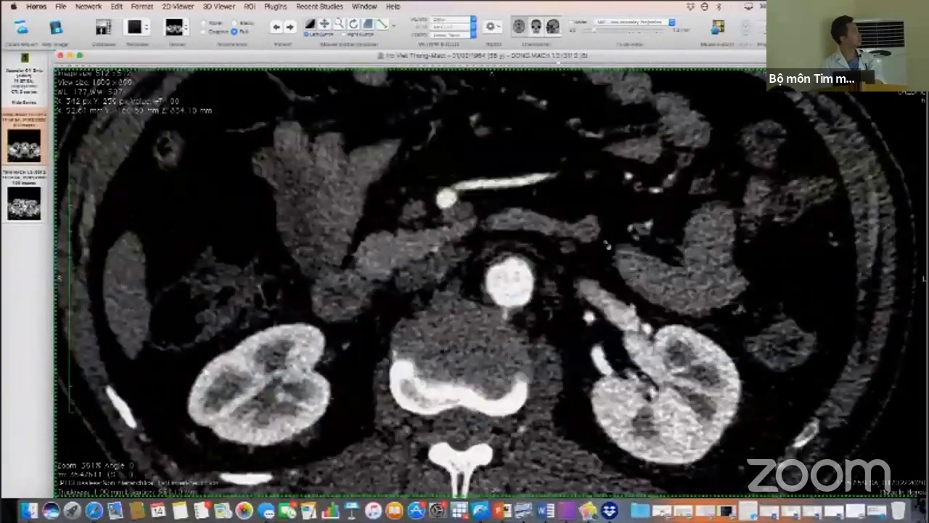
scroll(606, 242, up, 5)
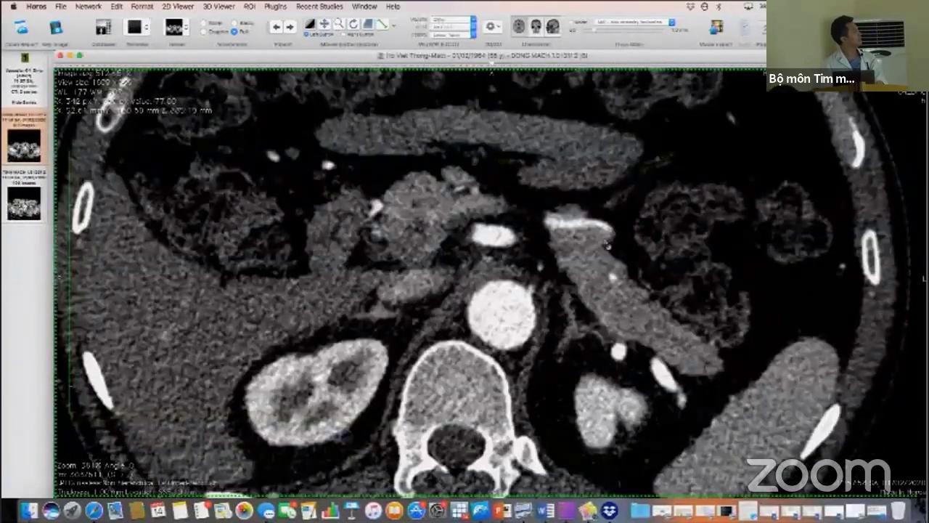
scroll(607, 245, up, 15)
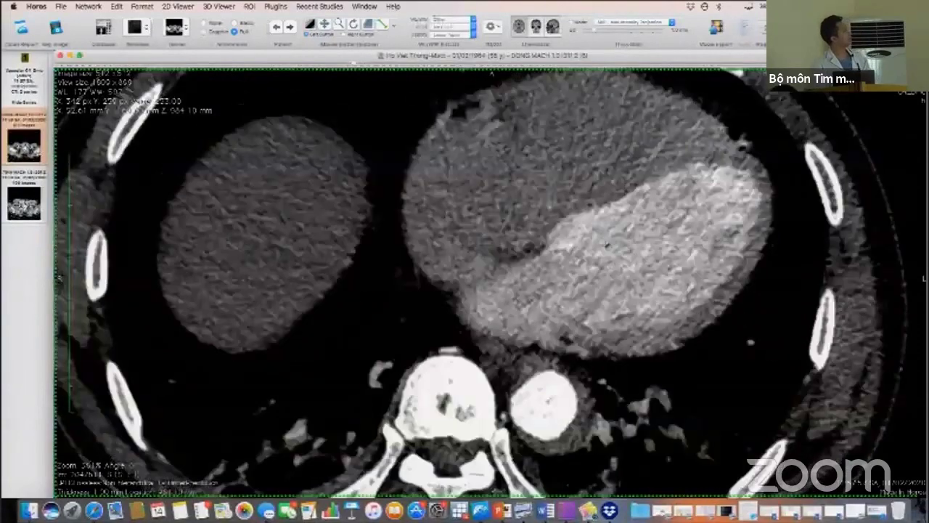
scroll(607, 245, up, 12)
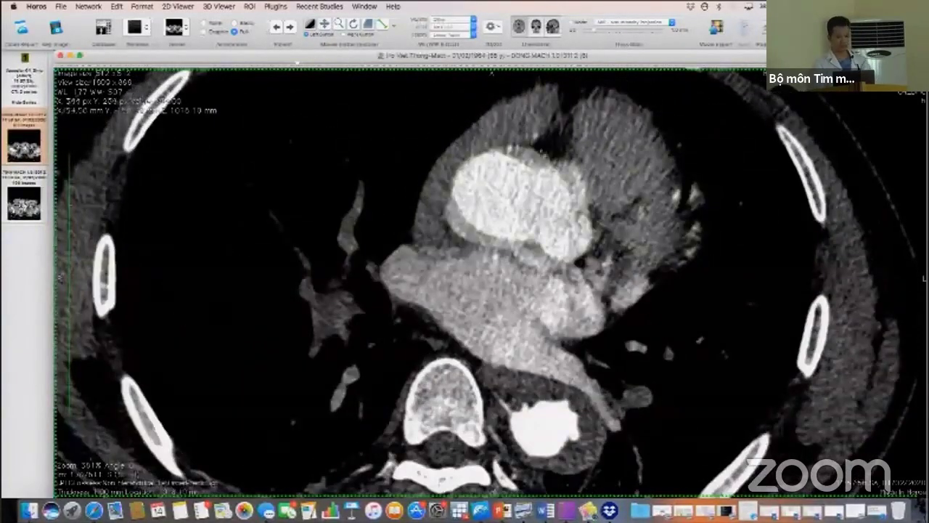
Step: Zoom the axial image out to about 260% and trace the thoracic aorta from the heart up to the arch
click(339, 24)
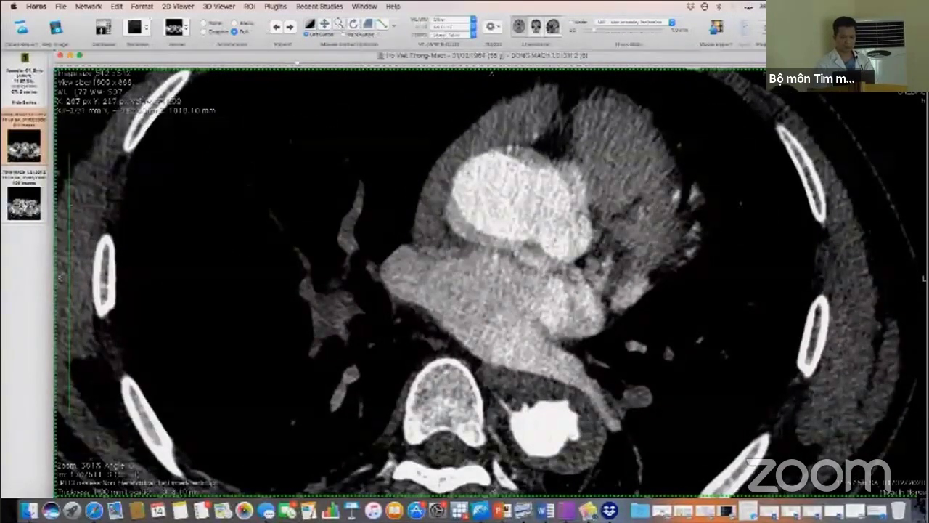
drag(450, 174, 449, 220)
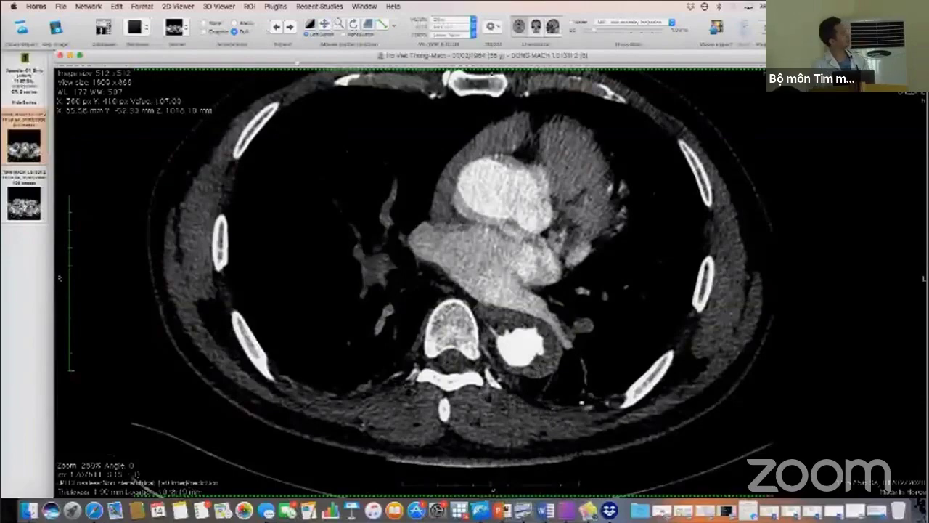
scroll(472, 276, down, 10)
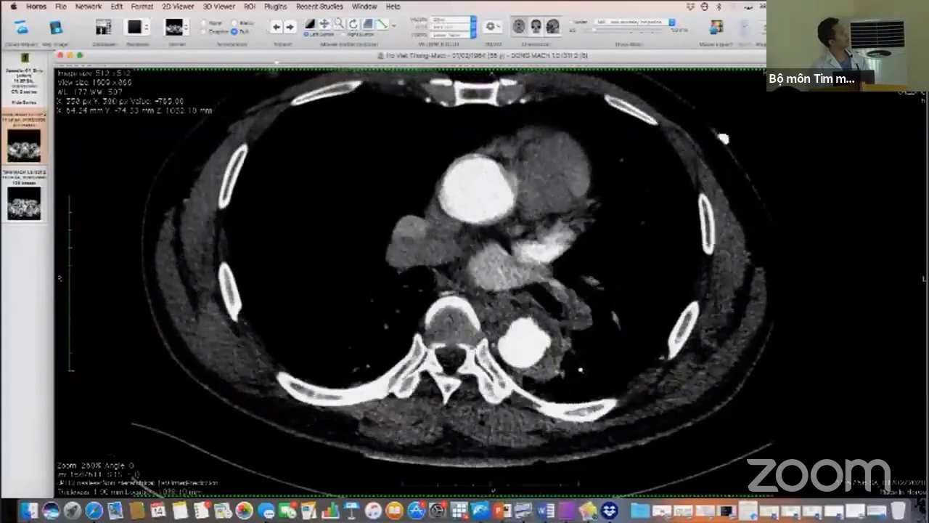
scroll(472, 275, down, 15)
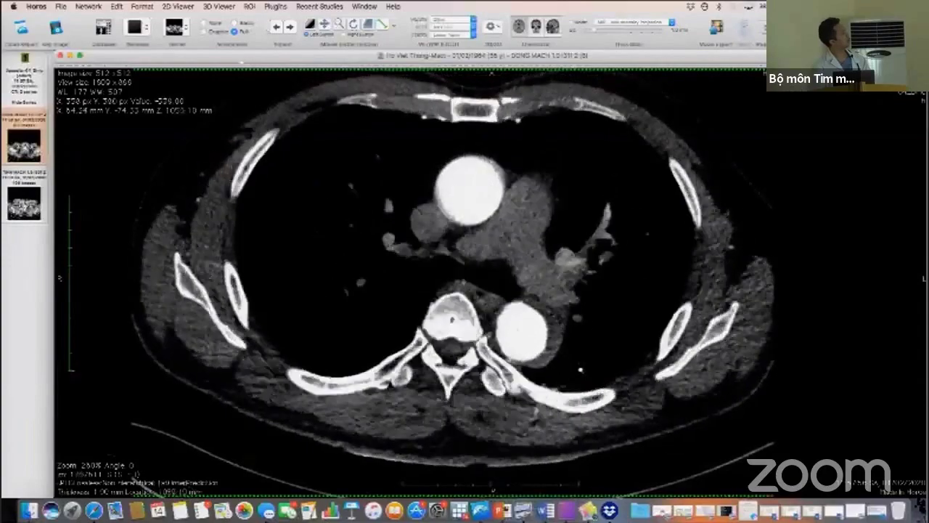
scroll(472, 276, down, 20)
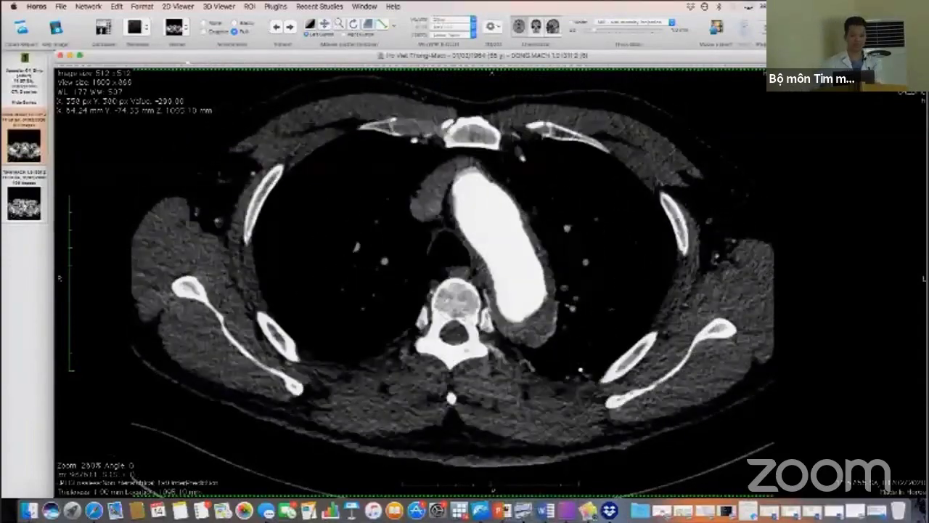
Step: Open the series in 3D MPR, then centre the axes on the aortic arch and rotate them along it in the axial view
click(219, 7)
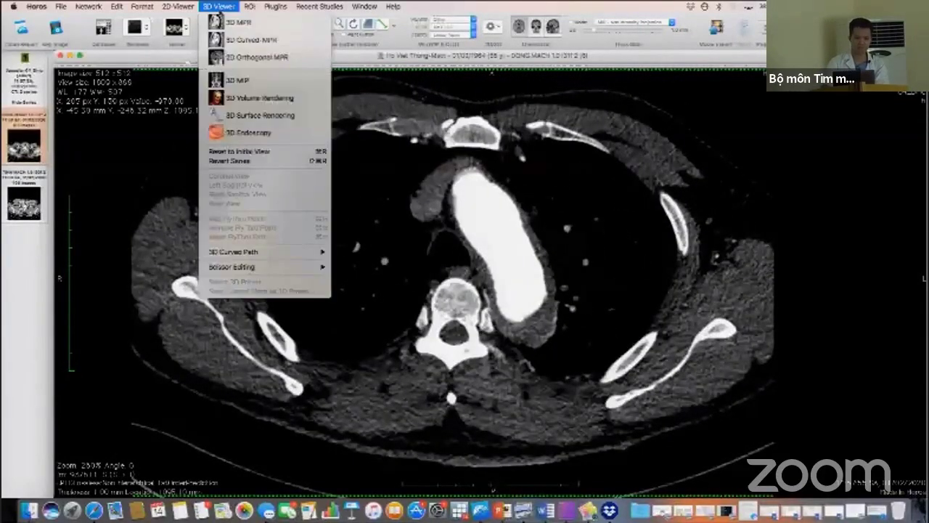
click(236, 22)
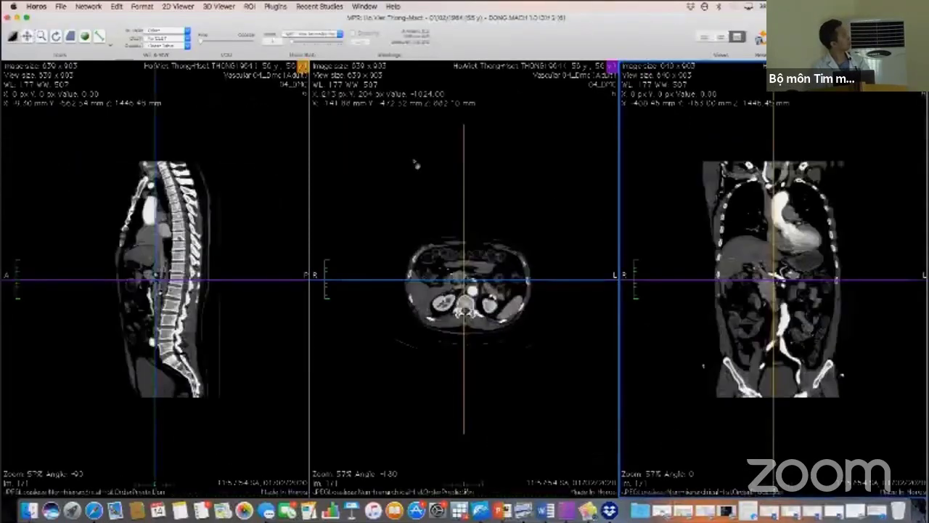
scroll(530, 216, up, 8)
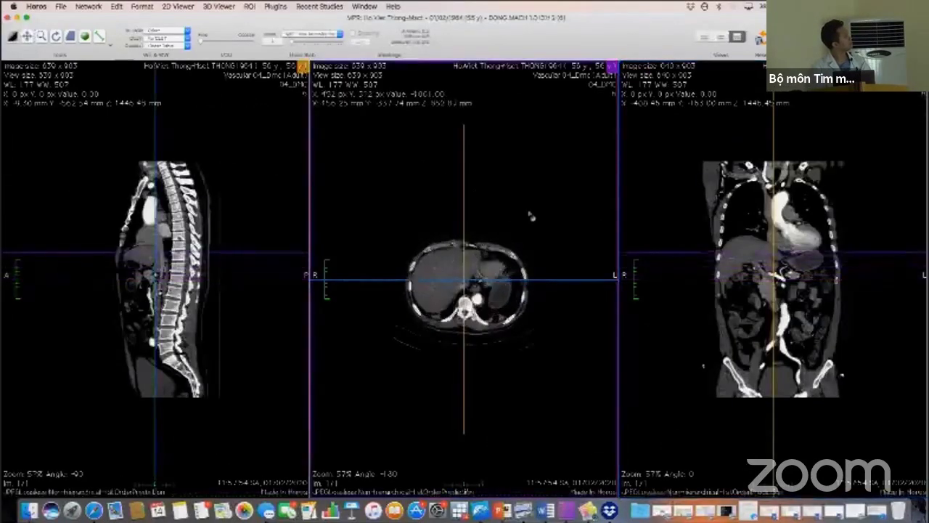
scroll(531, 215, up, 8)
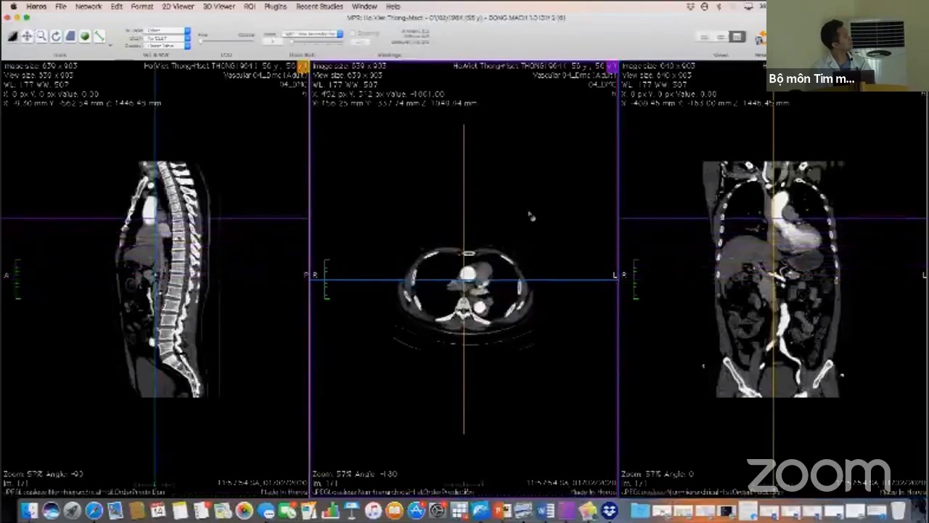
scroll(530, 216, up, 6)
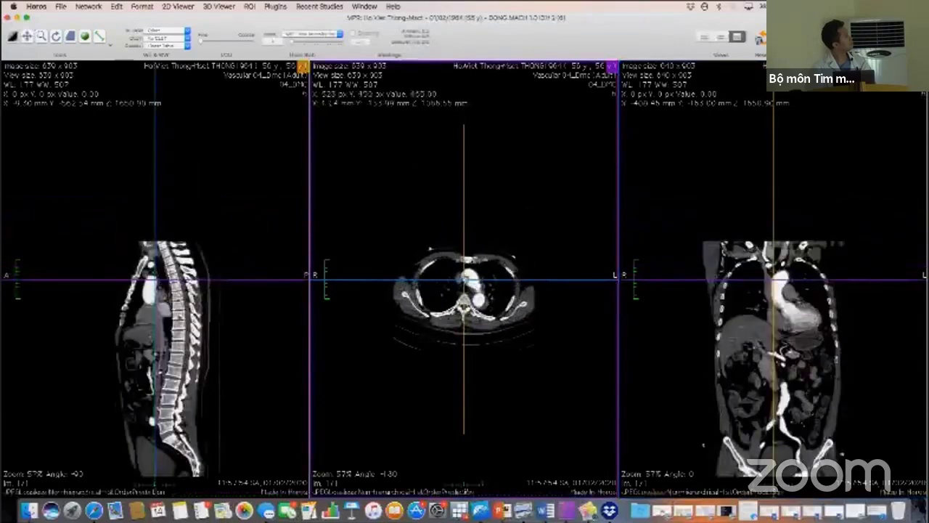
mouse_move(464, 279)
mouse_down()
mouse_move(478, 279)
mouse_move(463, 280)
mouse_up()
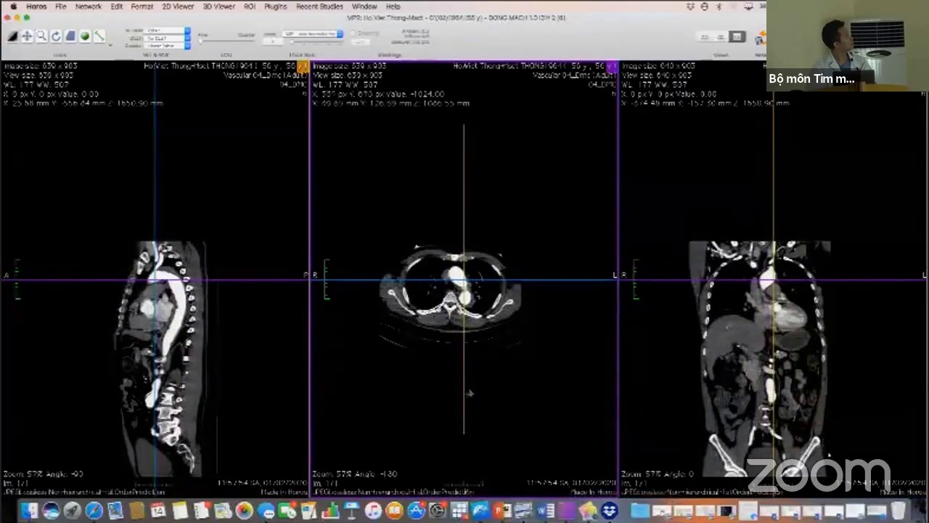
drag(466, 390, 494, 379)
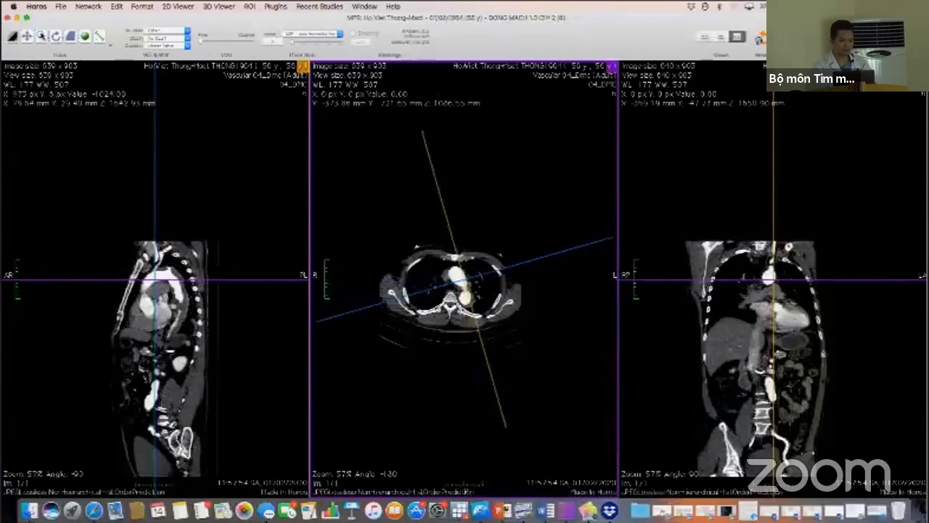
Step: Centre the MPR axes on the outer wall of the distal aortic arch and rotate them along the descending aorta in the sagittal and axial views
drag(483, 217, 532, 92)
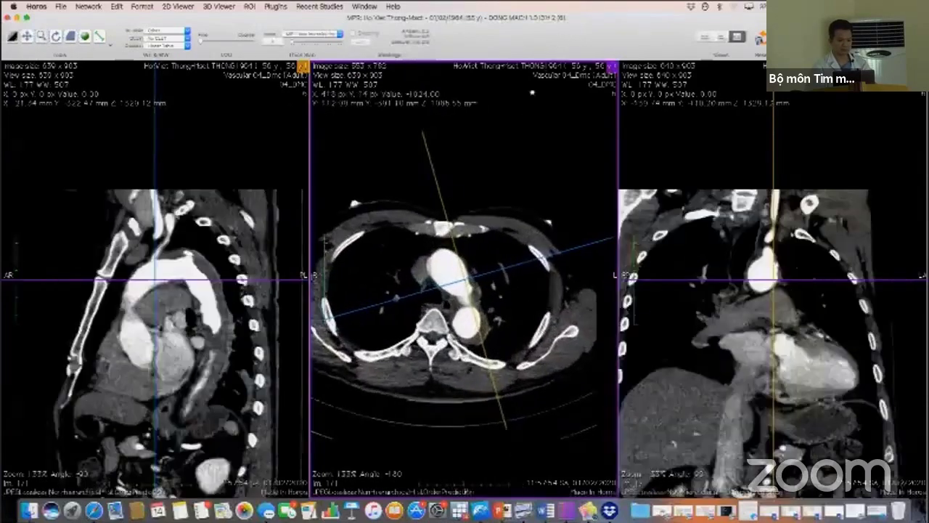
scroll(527, 92, up, 2)
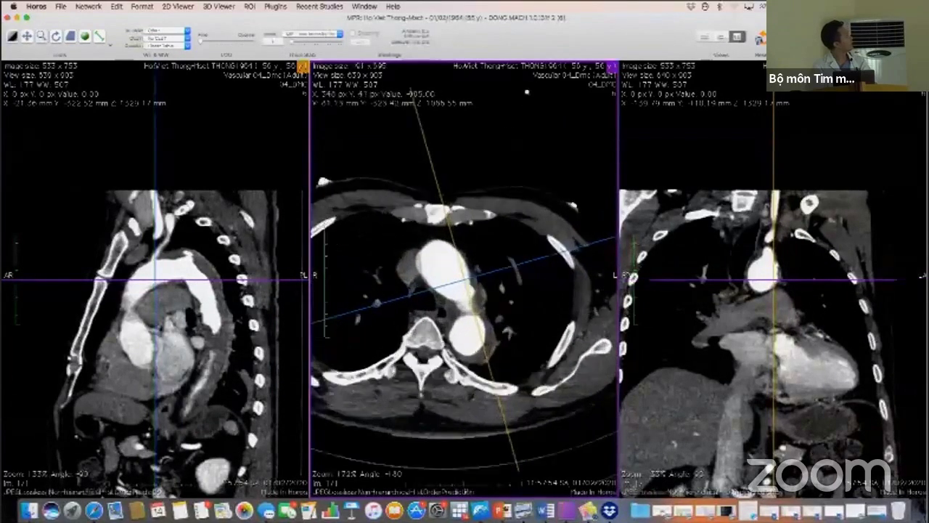
scroll(527, 92, up, 2)
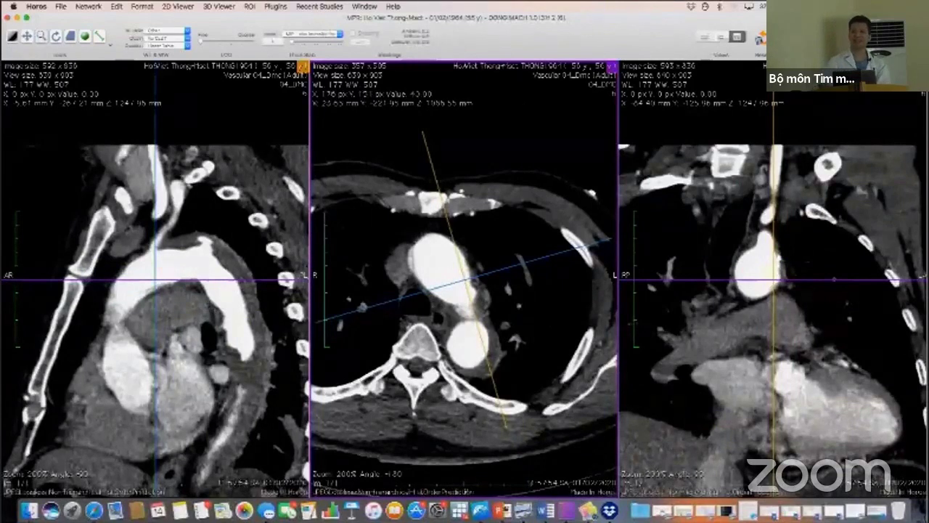
scroll(300, 278, up, 1)
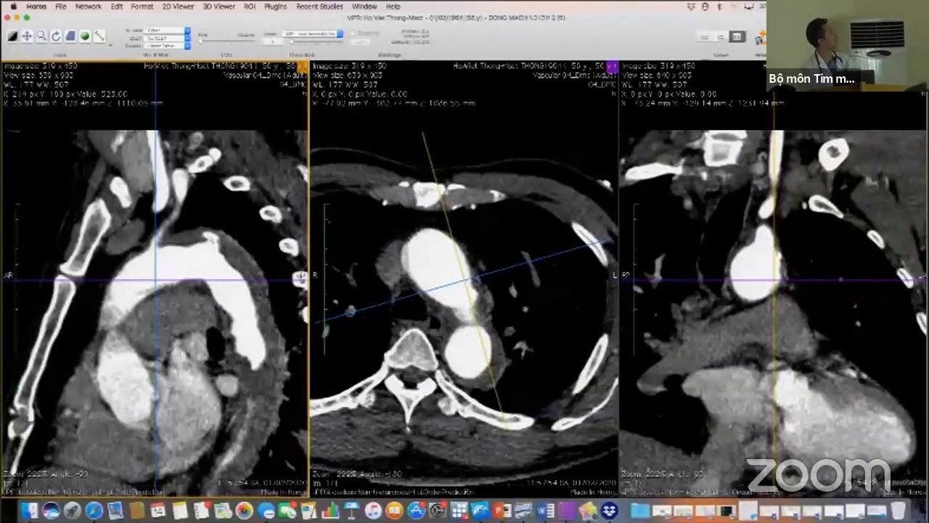
drag(154, 279, 151, 239)
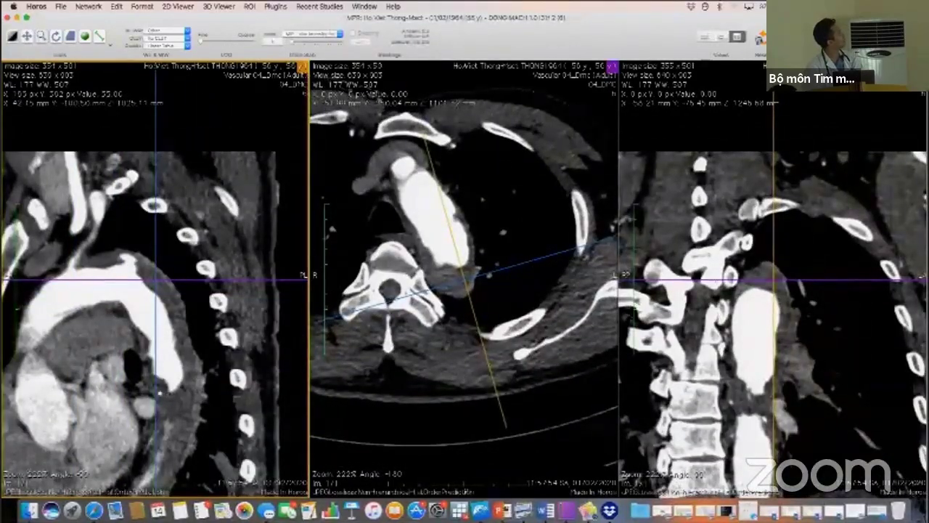
drag(160, 392, 202, 355)
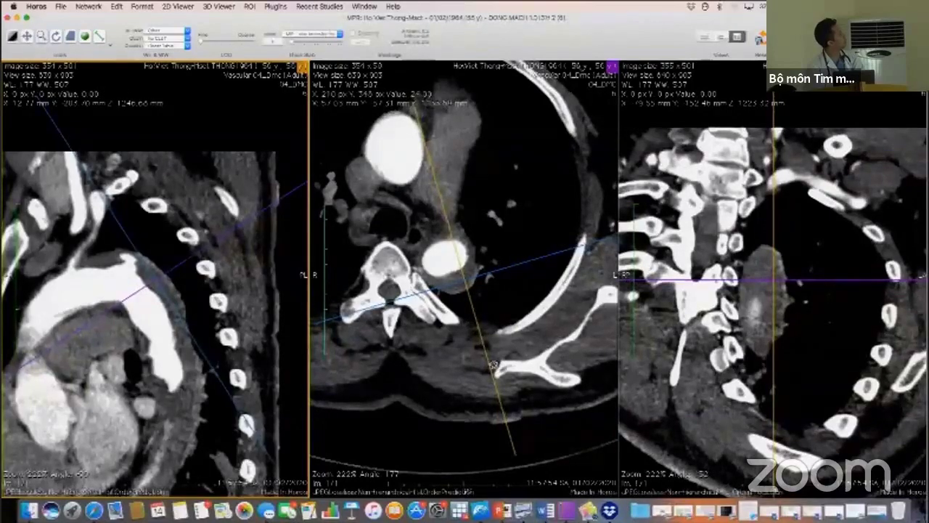
drag(494, 366, 517, 337)
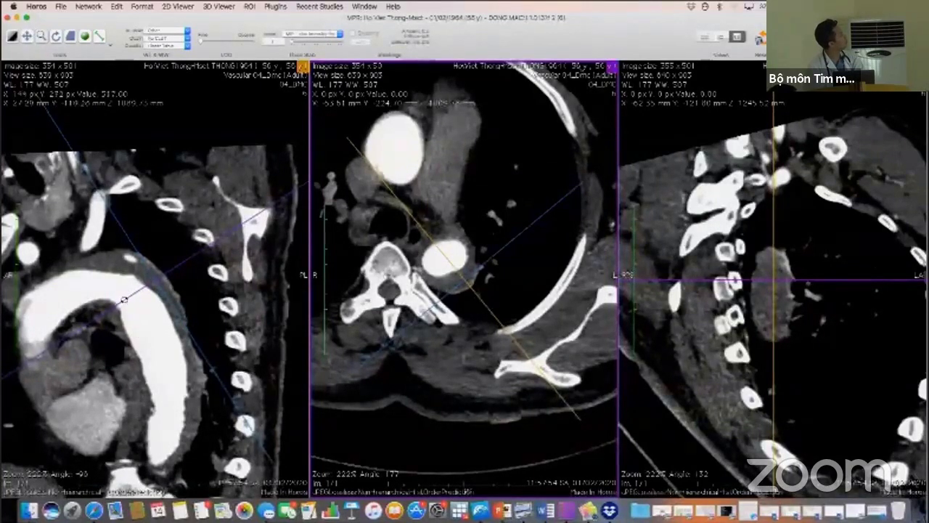
click(82, 328)
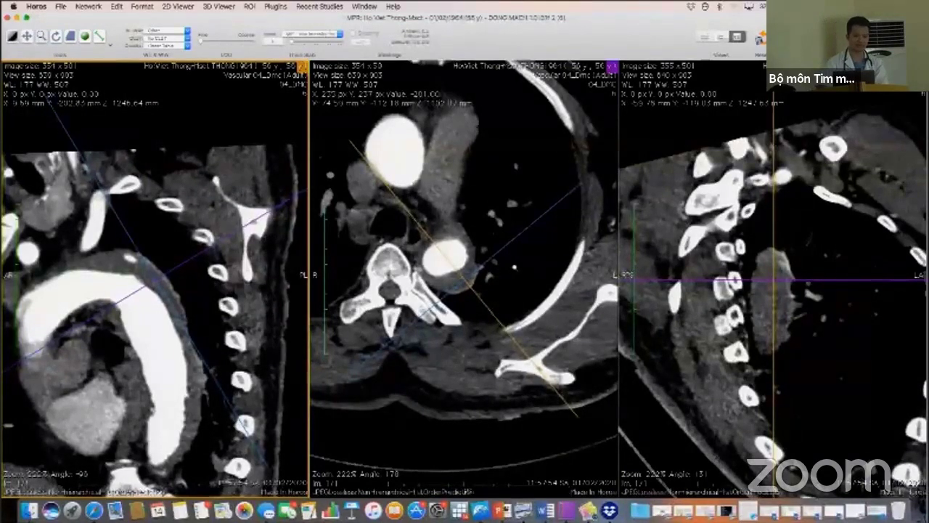
Step: Measure the descending aorta's wall thrombus thickness and overall diameter in the axial view with the axes hidden, and close the study's viewer windows
click(464, 276)
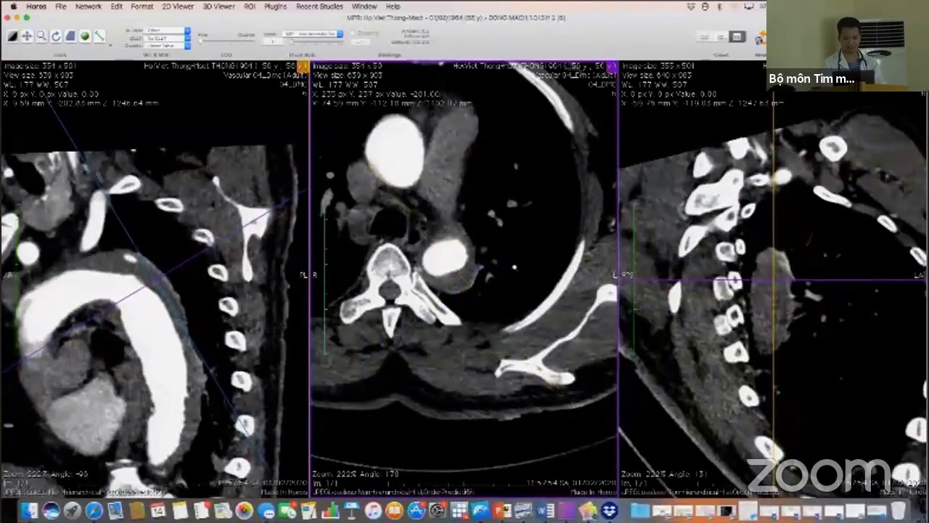
drag(452, 268, 462, 291)
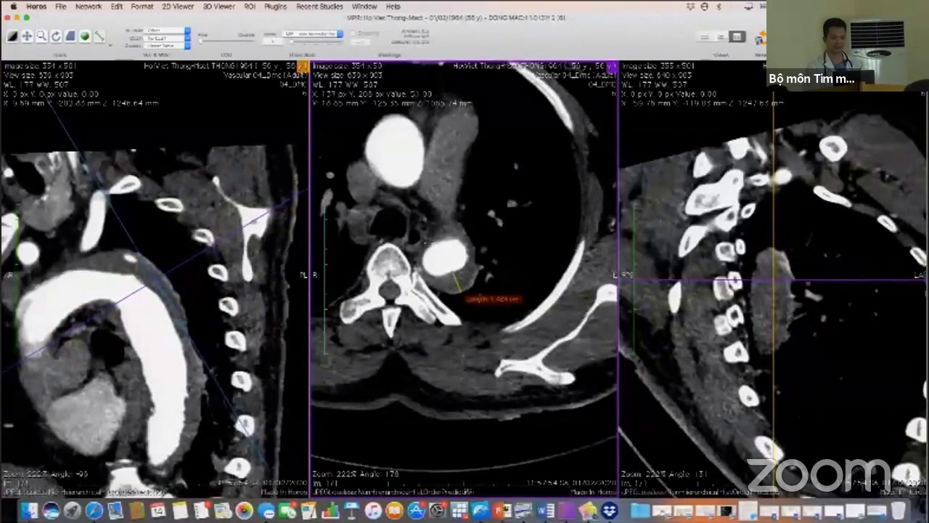
drag(448, 255, 471, 290)
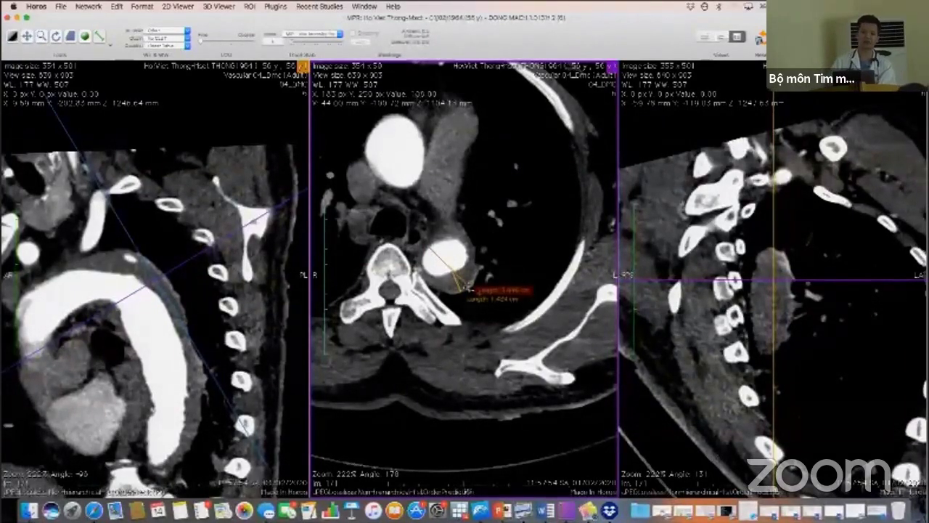
click(8, 16)
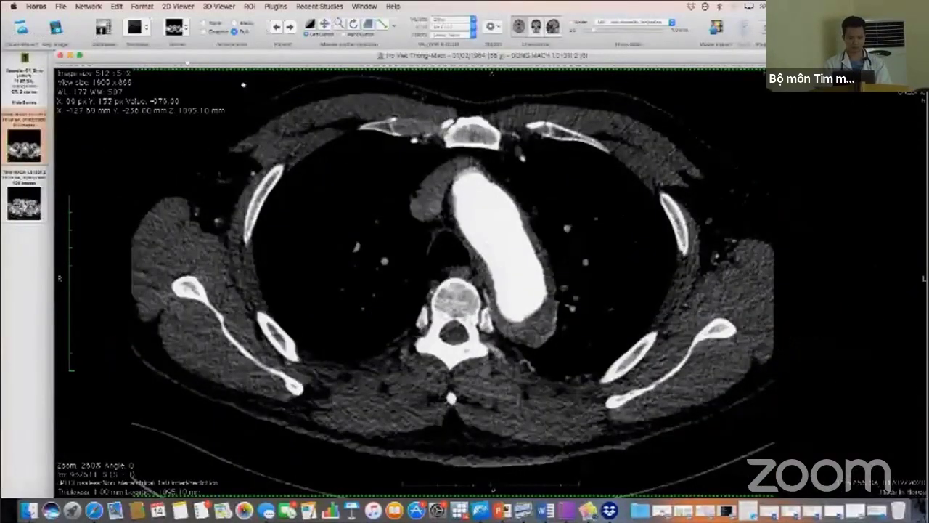
click(60, 56)
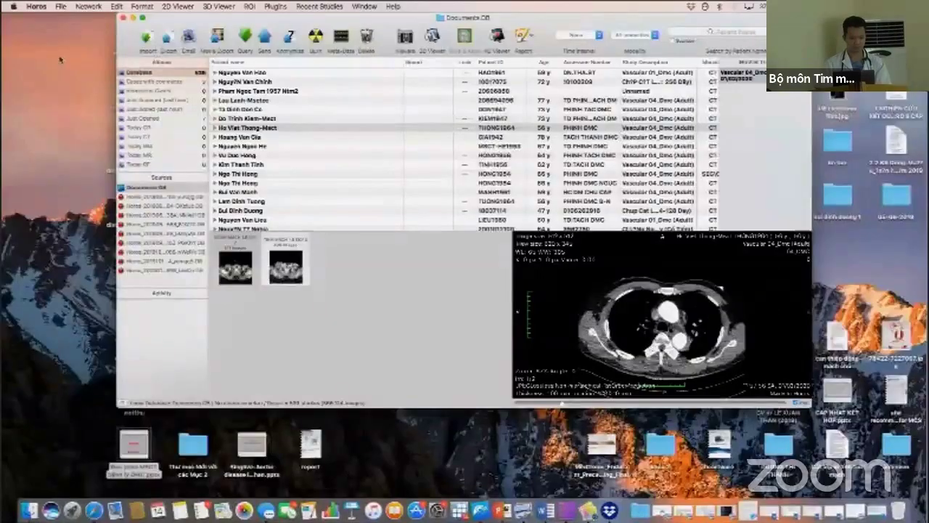
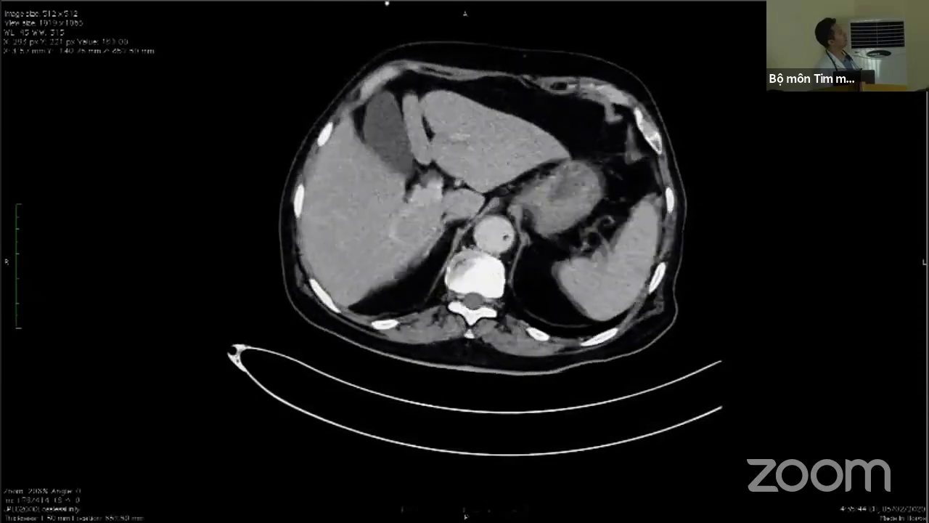
Step: Examine the 77-year-old patient's abdominal aorta in the axial slices from the liver level down to below the kidneys
scroll(392, 3, down, 5)
scroll(429, 3, down, 6)
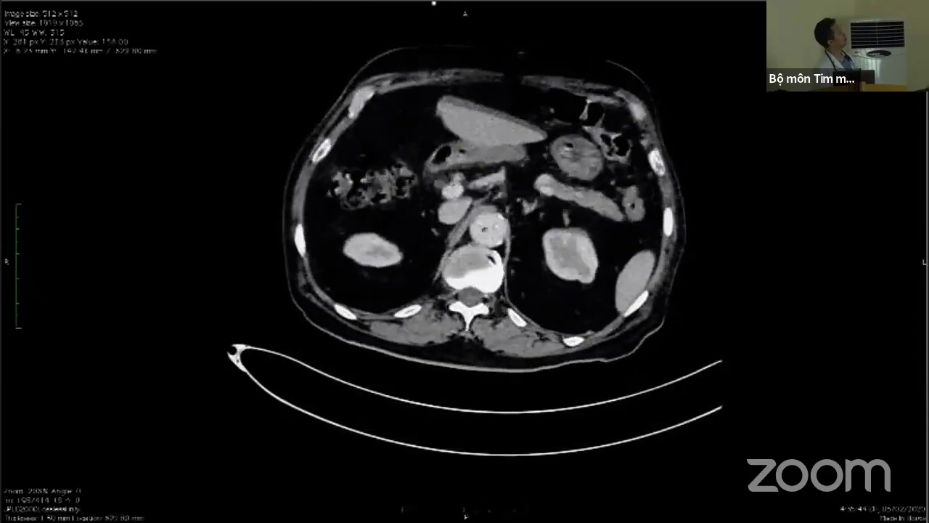
scroll(444, 3, down, 20)
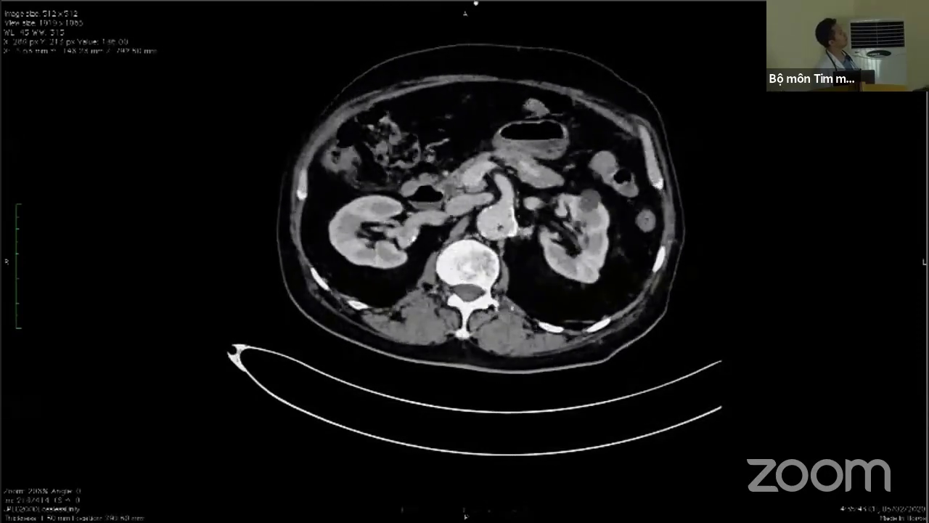
scroll(490, 2, down, 10)
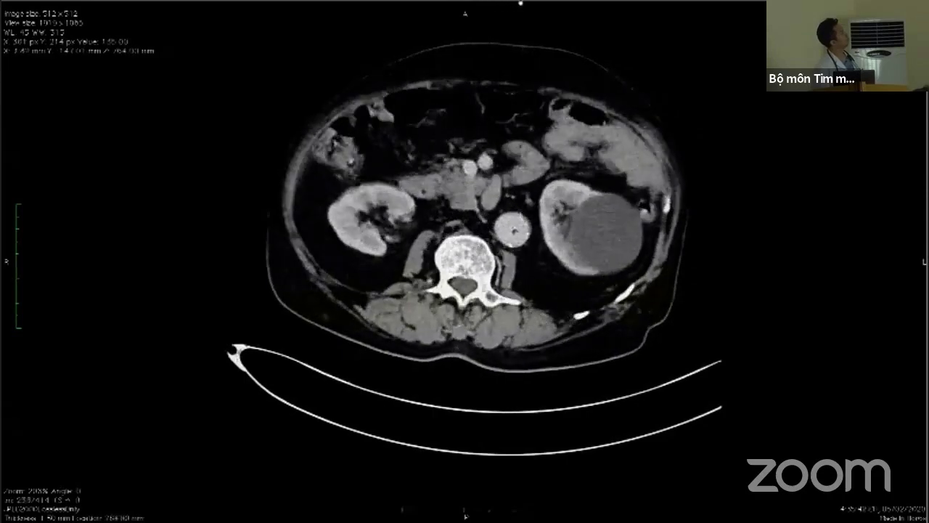
scroll(525, 3, down, 7)
scroll(543, 3, down, 19)
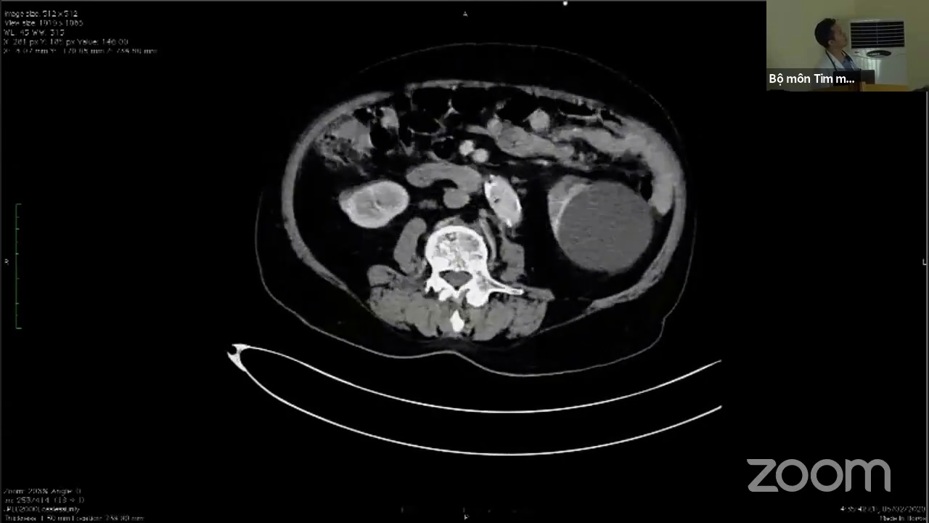
scroll(588, 3, down, 20)
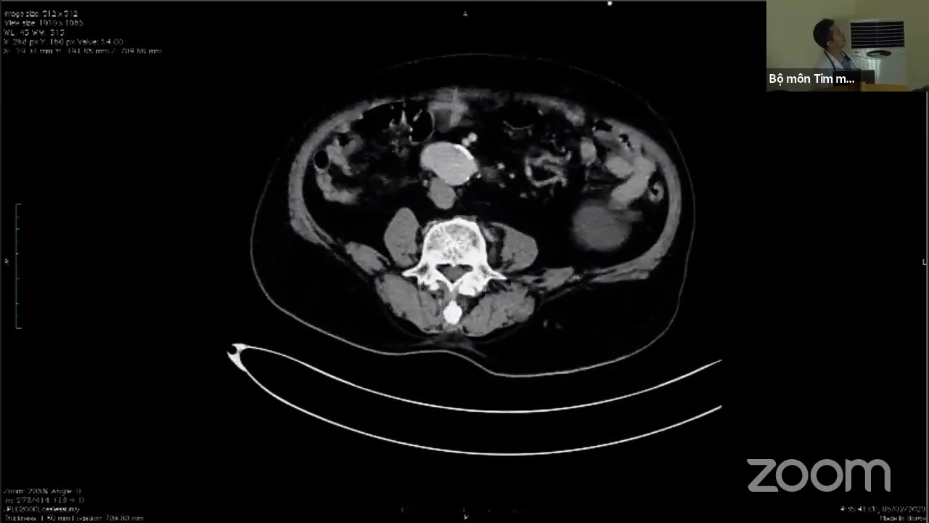
Step: Trace both iliac arteries in the axial slices from the lower lumbar level through the pelvis to the femoral arteries in the upper thighs
scroll(630, 3, down, 20)
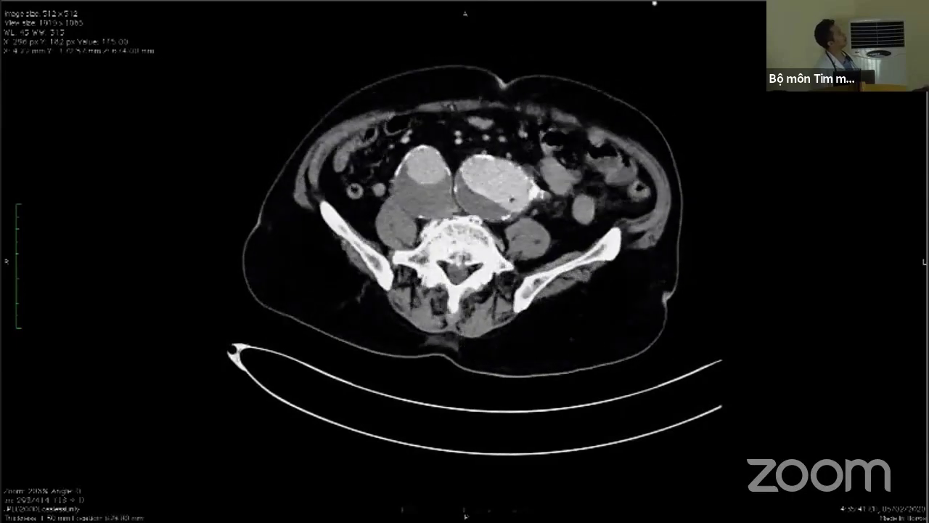
scroll(677, 3, down, 15)
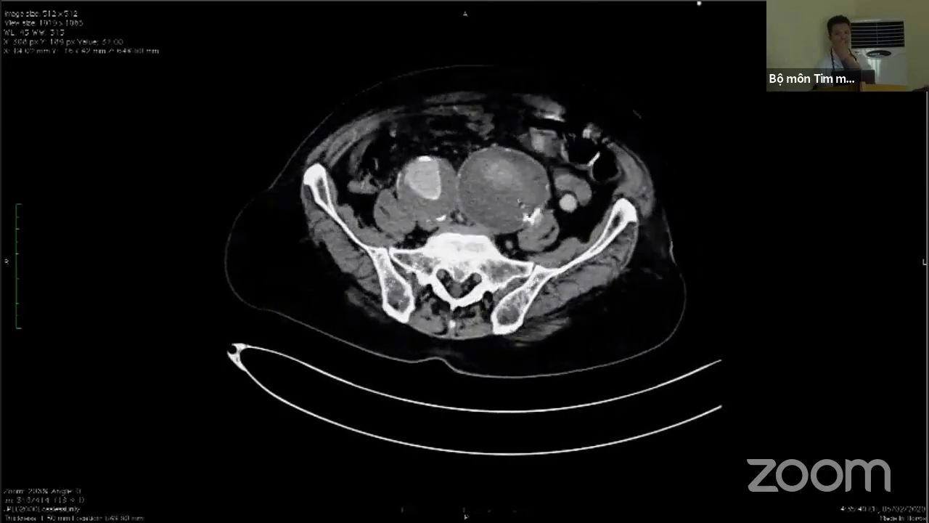
scroll(721, 3, down, 20)
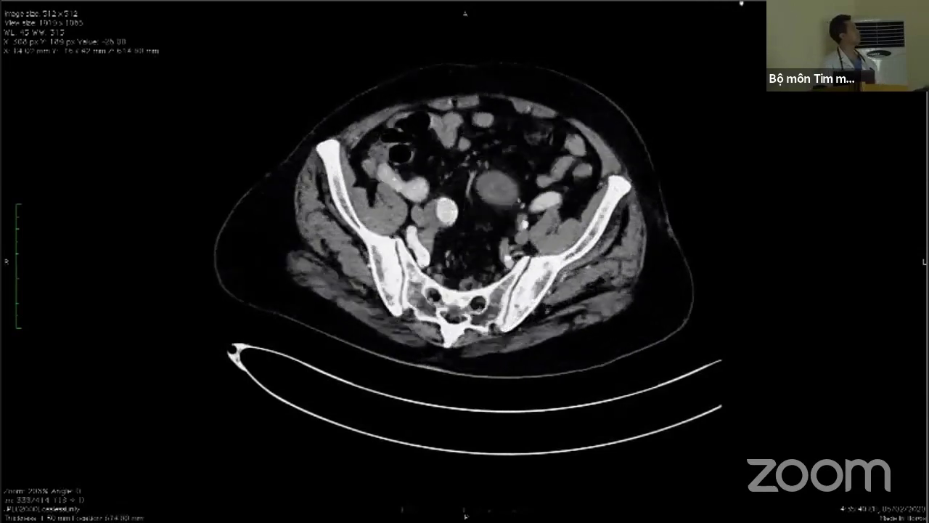
scroll(765, 3, down, 20)
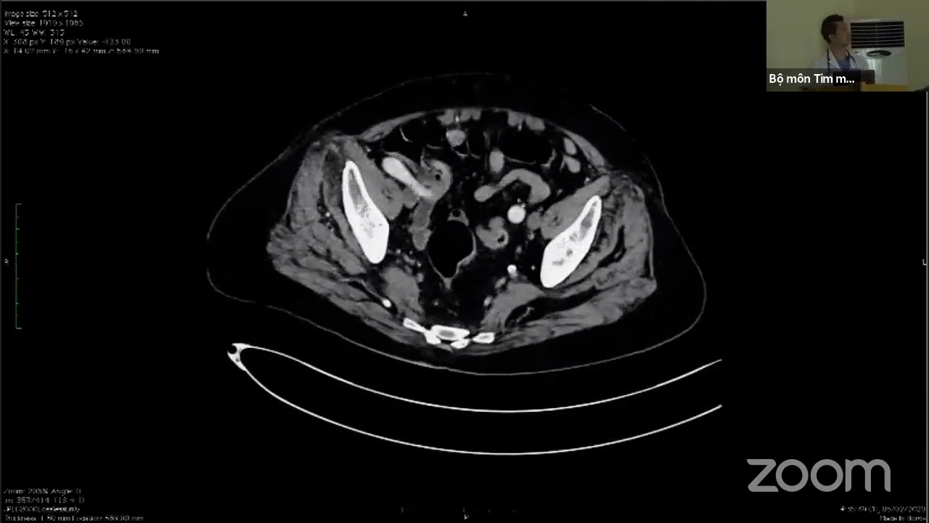
scroll(465, 232, down, 15)
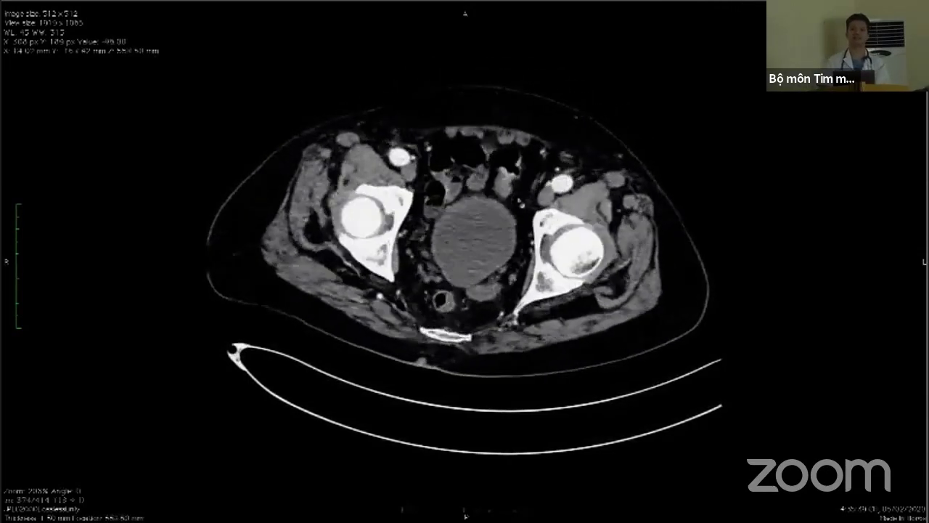
scroll(465, 232, down, 20)
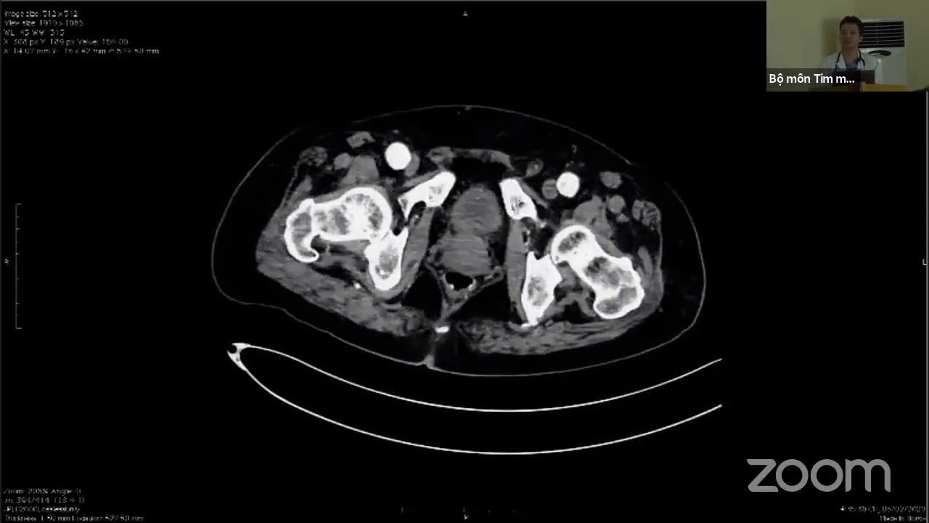
scroll(465, 232, down, 20)
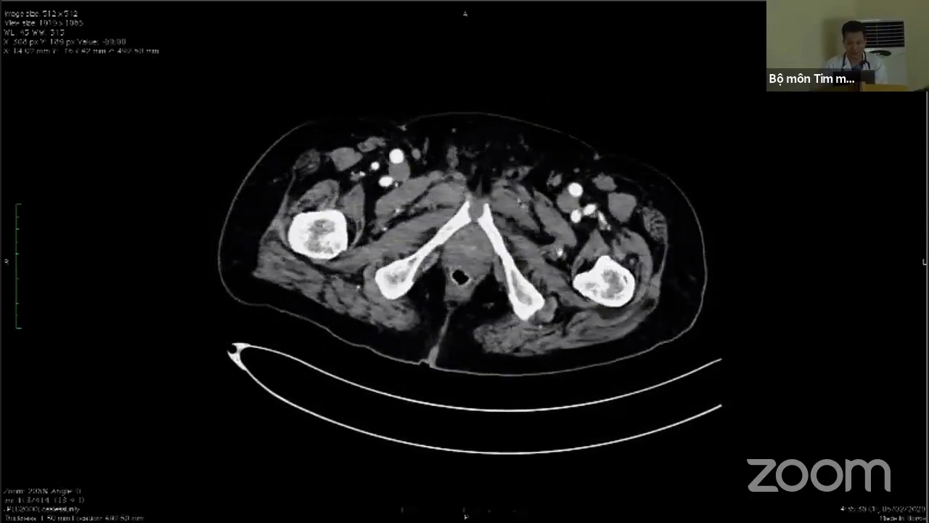
Step: Return to the slices at the neck, run down through the chest to the upper abdomen, and leave the full-screen display
scroll(465, 233, down, 10)
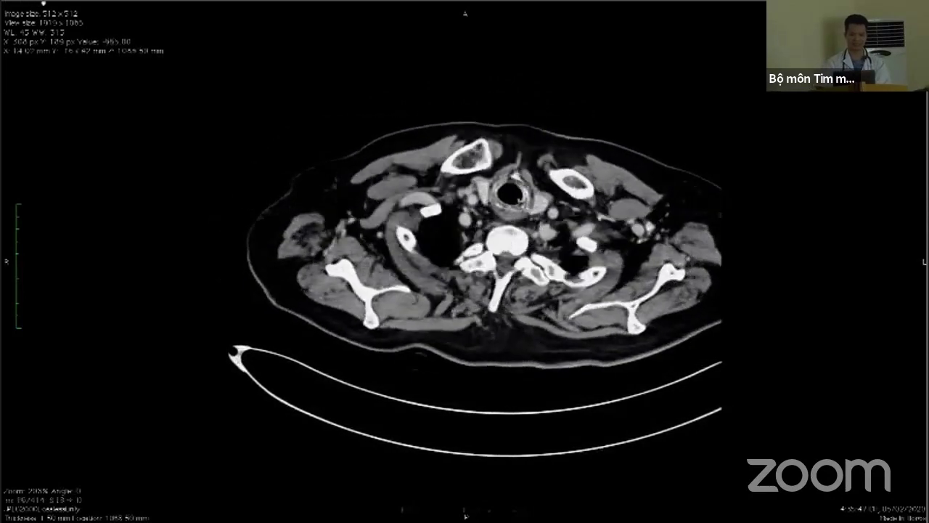
scroll(465, 232, down, 20)
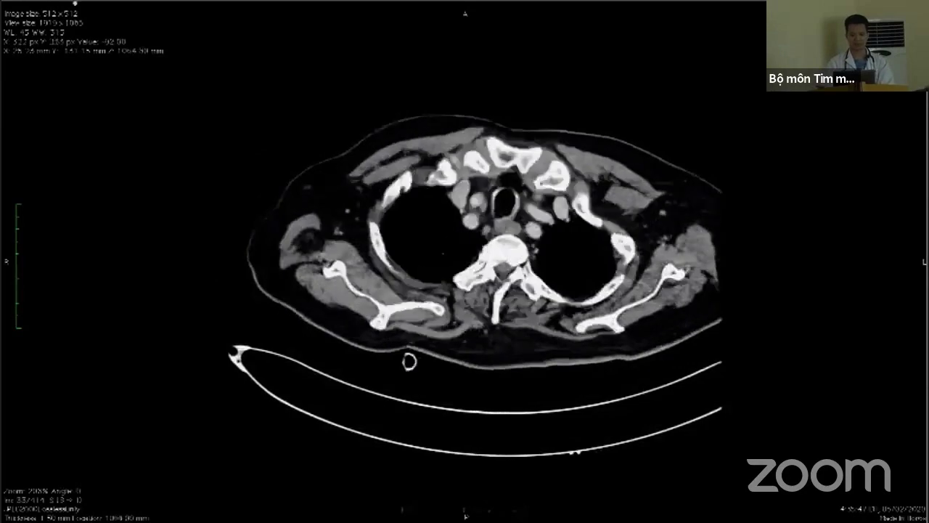
scroll(465, 516, down, 15)
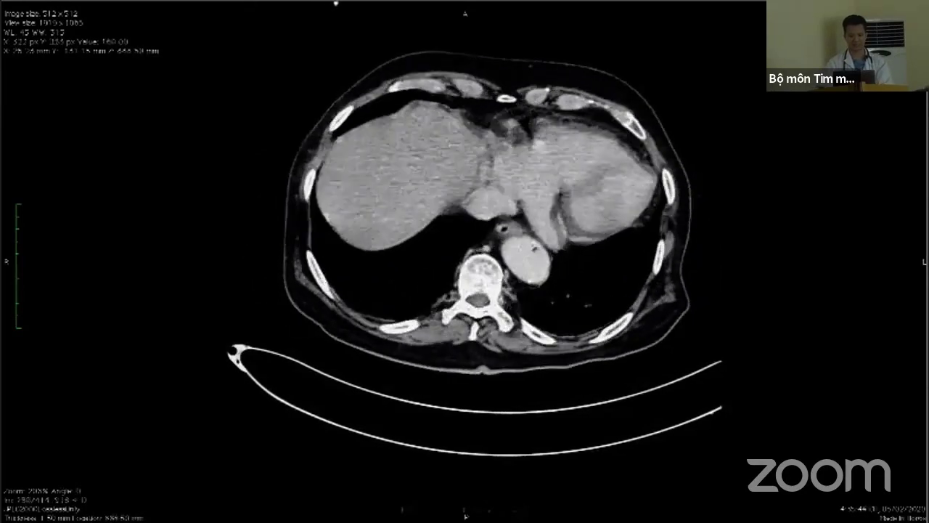
key(Escape)
scroll(509, 218, down, 15)
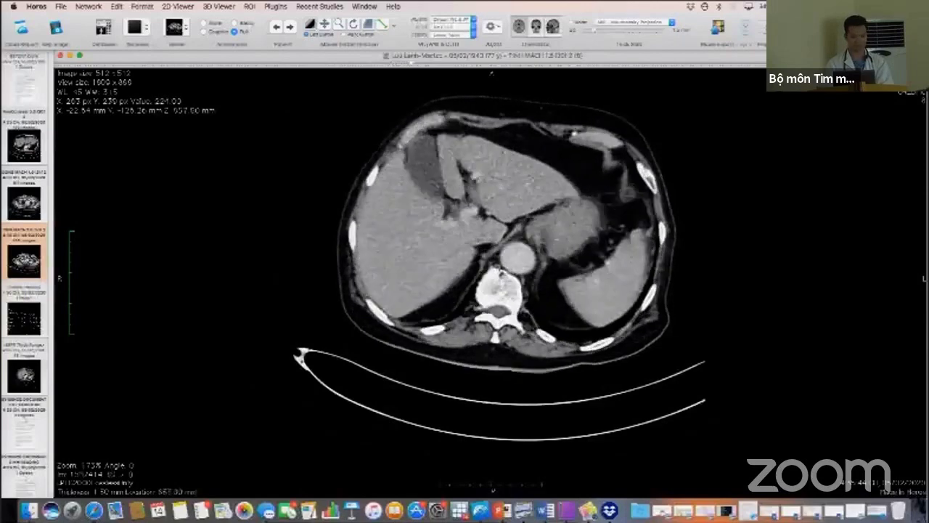
Step: Open the series in 3D MPR and centre the axes on the lower abdominal aorta just above the iliac aneurysms
click(218, 5)
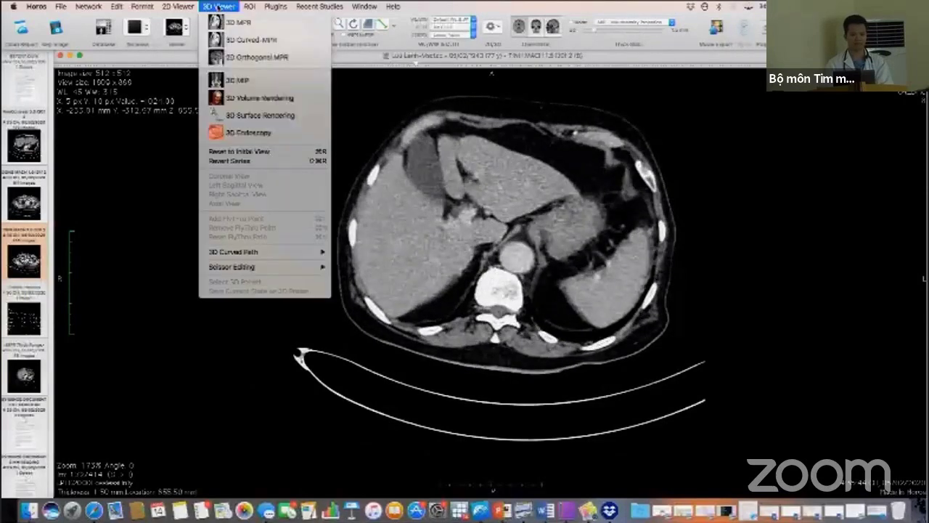
click(233, 78)
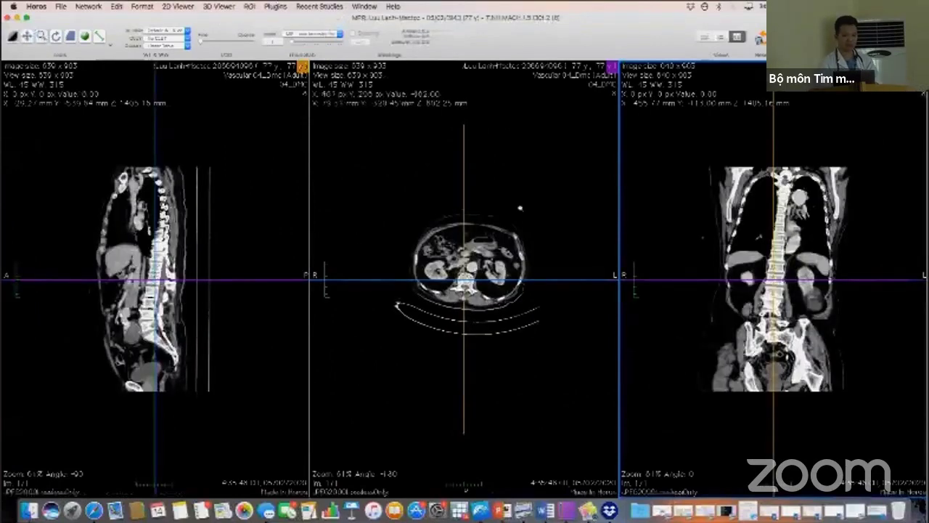
right_drag(398, 305, 435, 276)
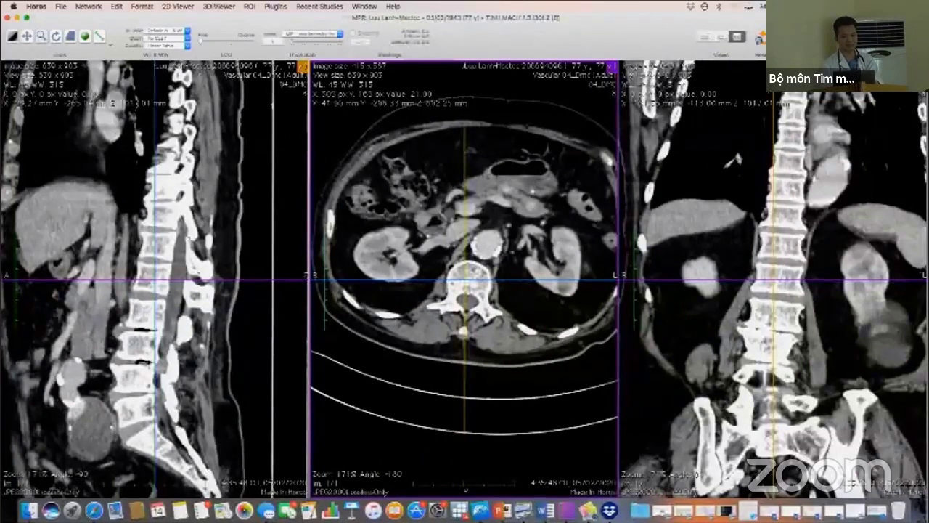
scroll(465, 239, up, 2)
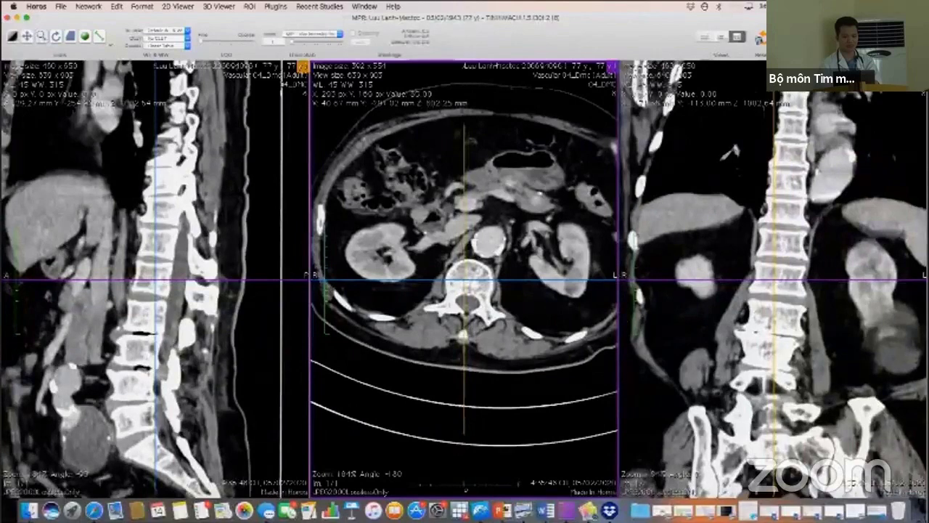
click(484, 203)
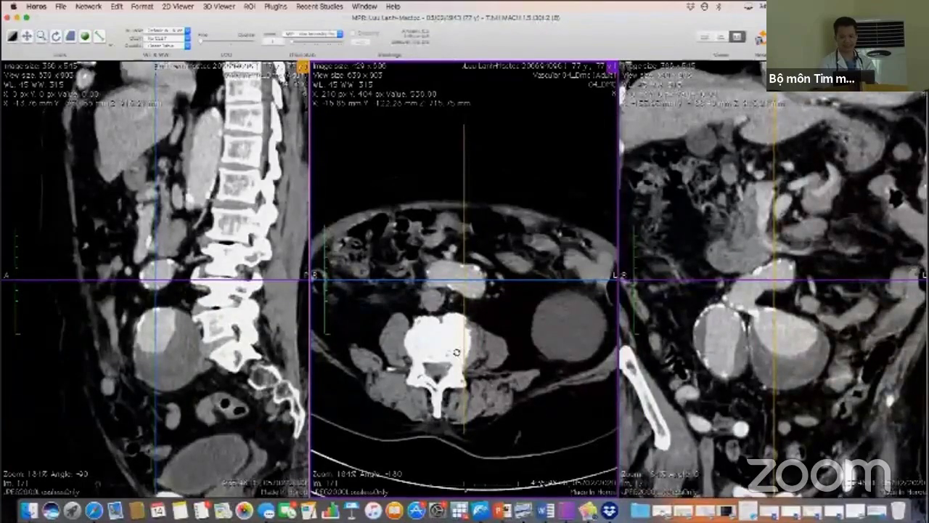
Step: Recentre the MPR axes on the left iliac aneurysm and tilt them so one plane cuts perpendicular to its course
drag(460, 352, 427, 342)
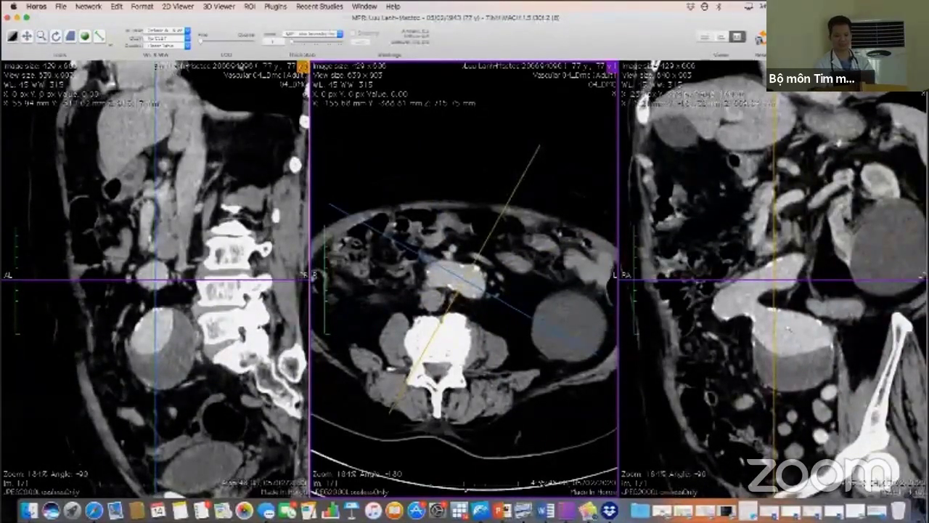
drag(773, 281, 798, 338)
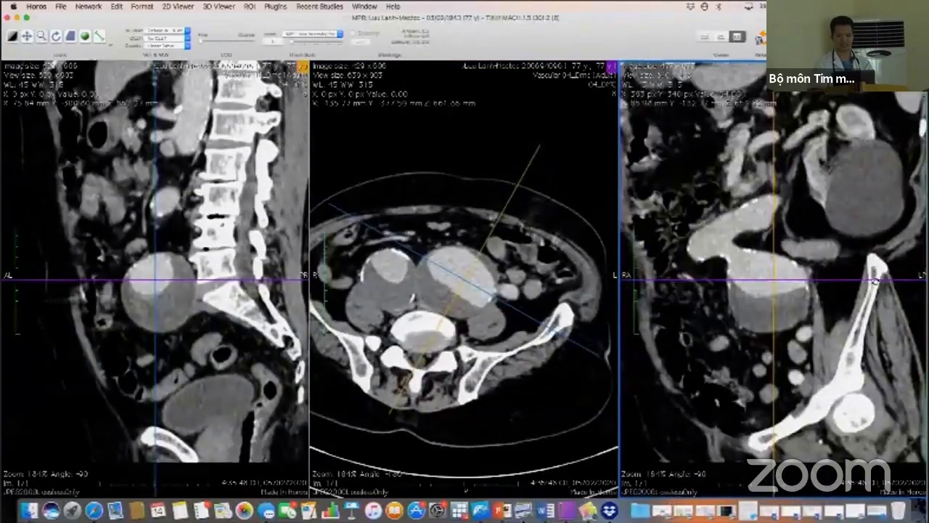
drag(873, 279, 786, 185)
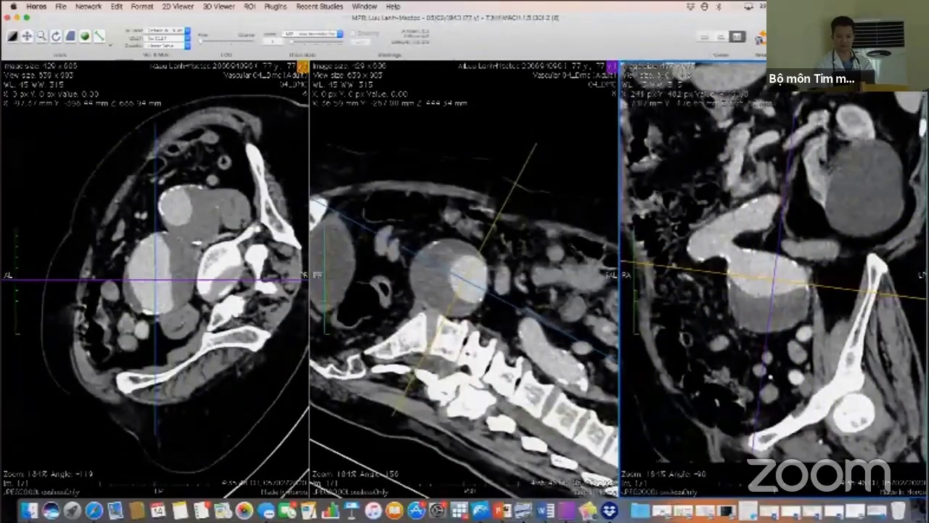
drag(760, 383, 767, 384)
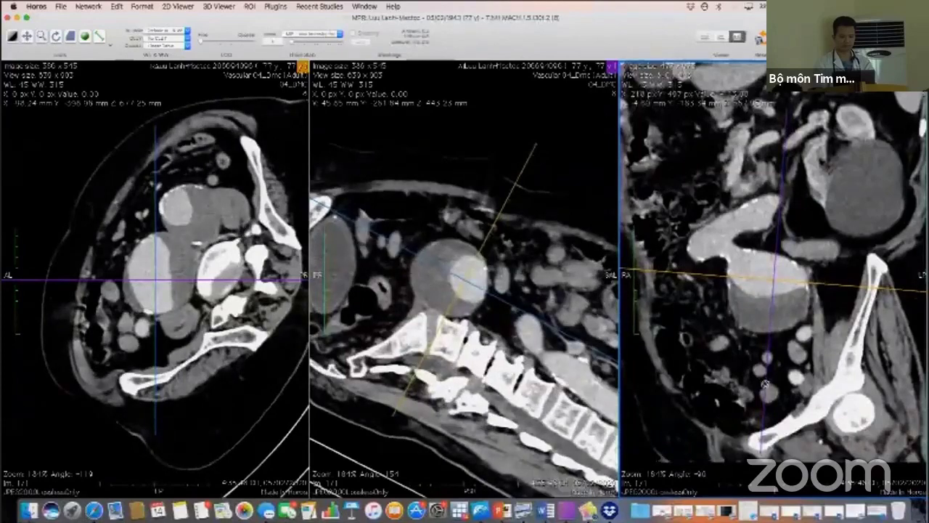
drag(154, 406, 150, 408)
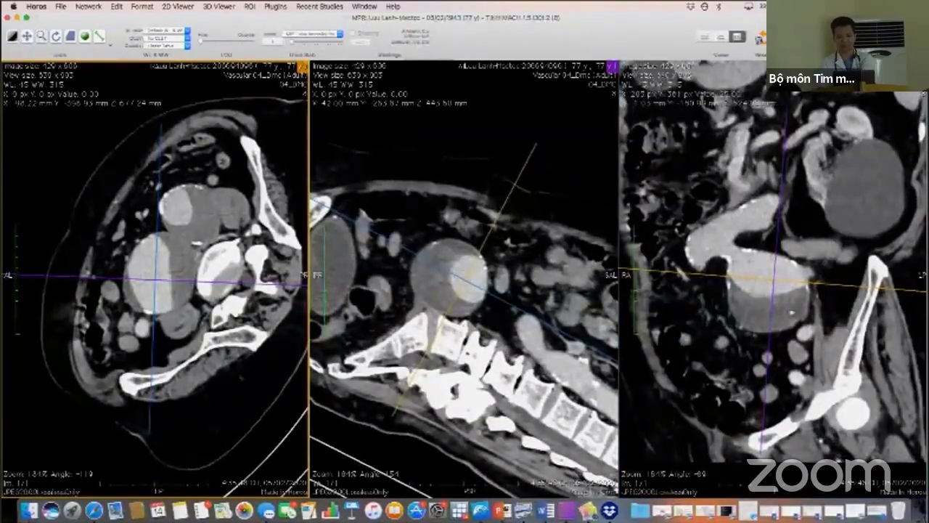
Step: Step through the oblique cross-sections of the left iliac aneurysm and enlarge the chosen section to fill the display
click(571, 337)
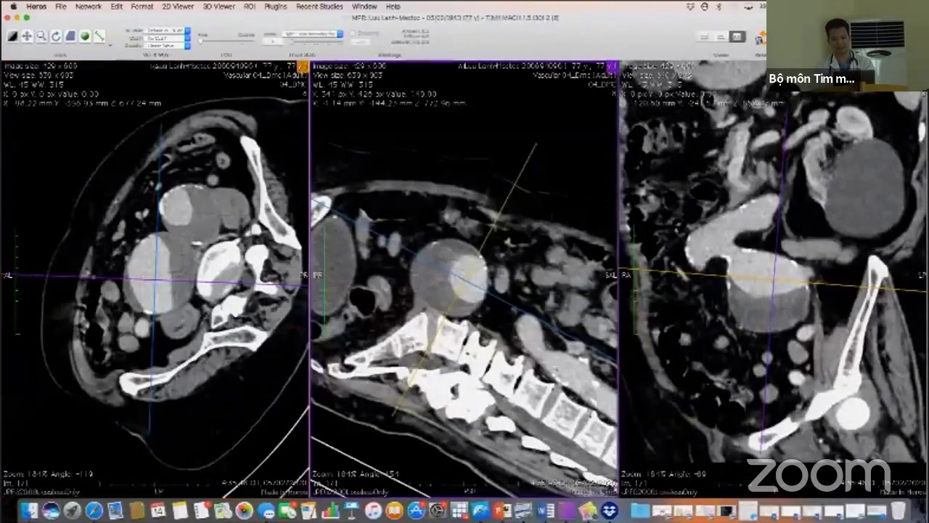
scroll(389, 285, down, 3)
scroll(406, 374, down, 6)
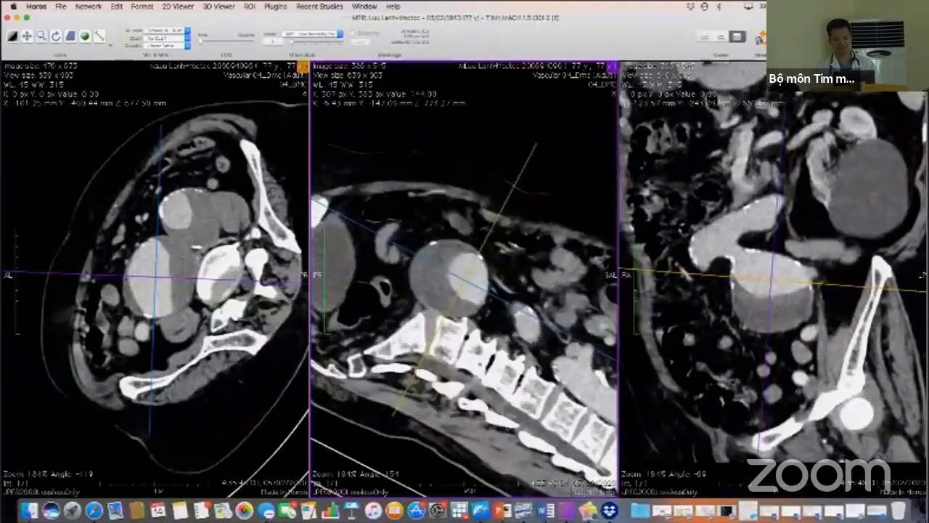
scroll(452, 318, down, 6)
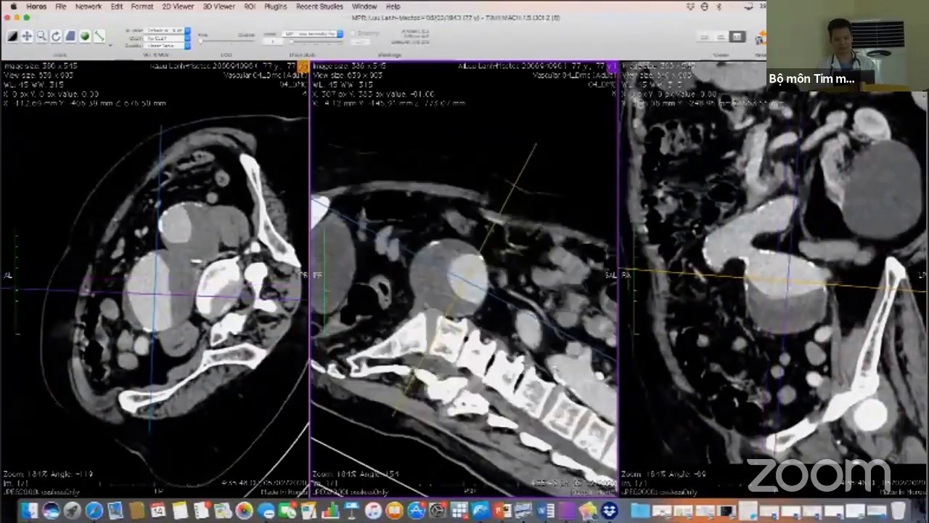
scroll(436, 291, down, 2)
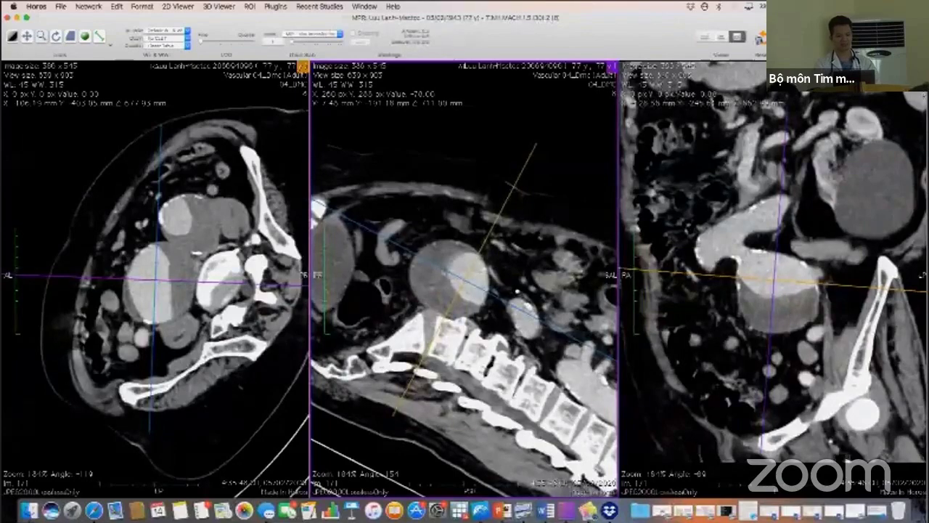
double_click(594, 126)
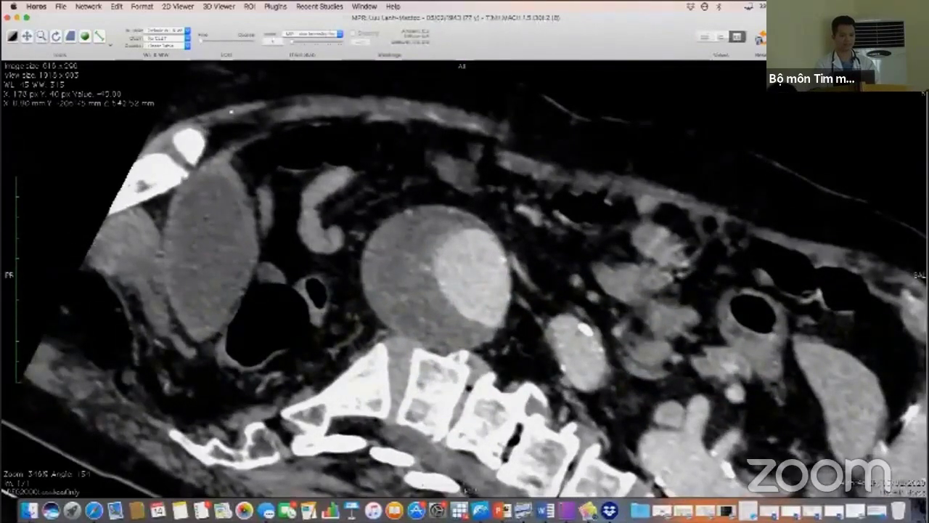
Step: Measure the left iliac aneurysm's full diameter, including its mural thrombus, with a length line and zoom out slightly
click(110, 45)
click(142, 57)
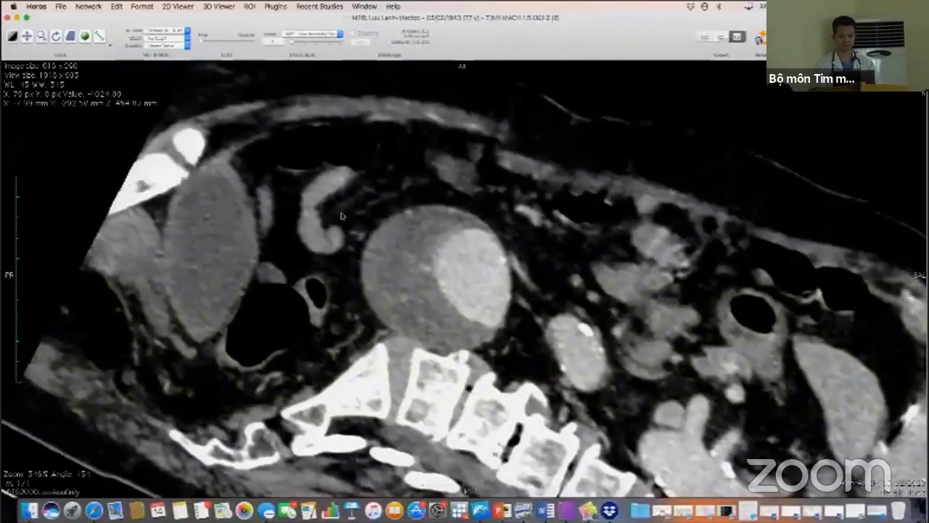
mouse_move(361, 275)
mouse_down()
mouse_move(481, 273)
mouse_move(575, 292)
mouse_up()
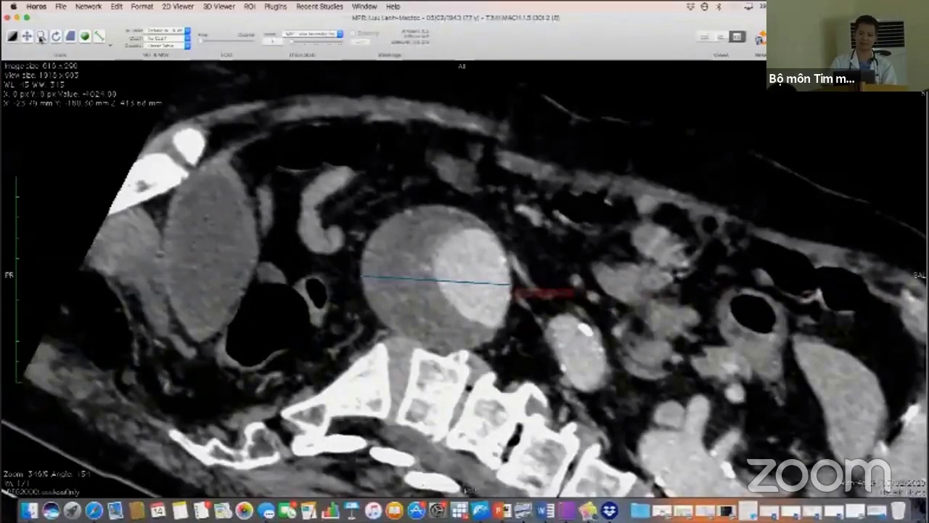
right_drag(523, 174, 513, 216)
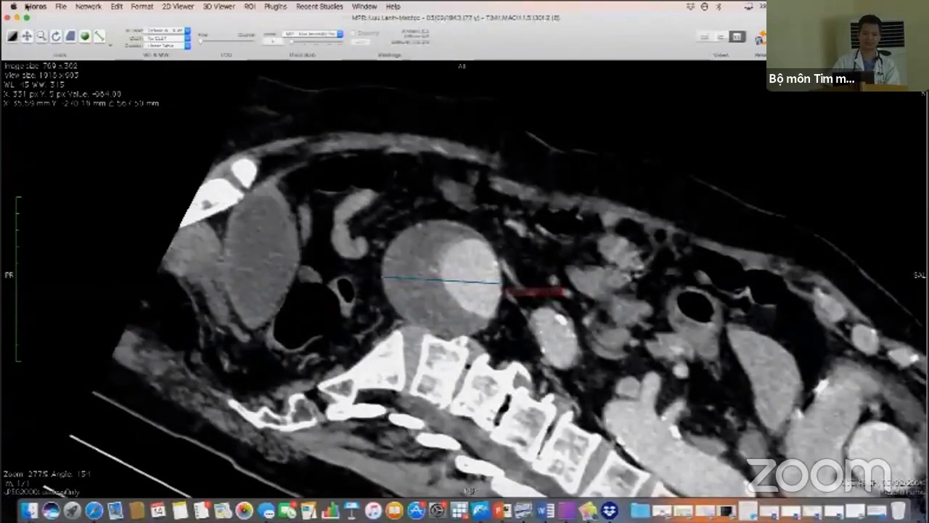
Step: Close the 77-year-old's MPR and study, and preview the 77-year-old's and 78-year-old's aortic studies further down the database
click(7, 16)
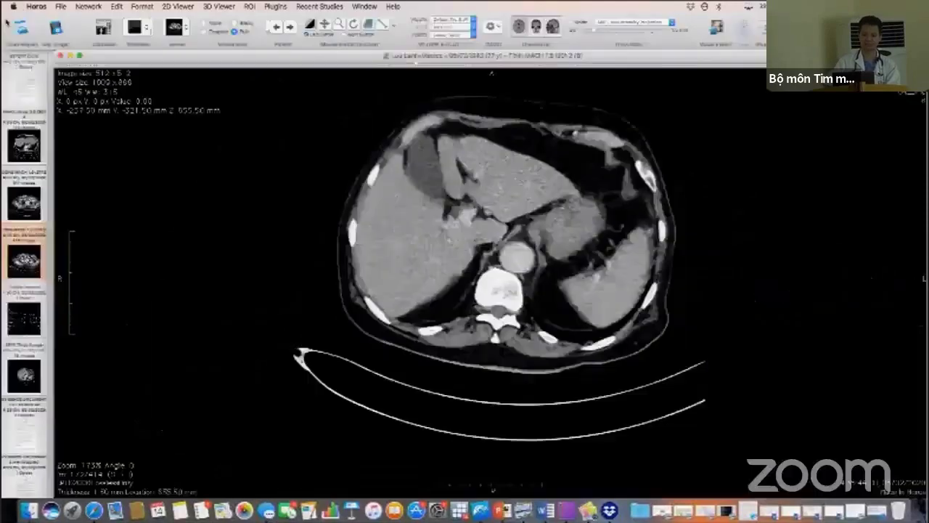
click(62, 55)
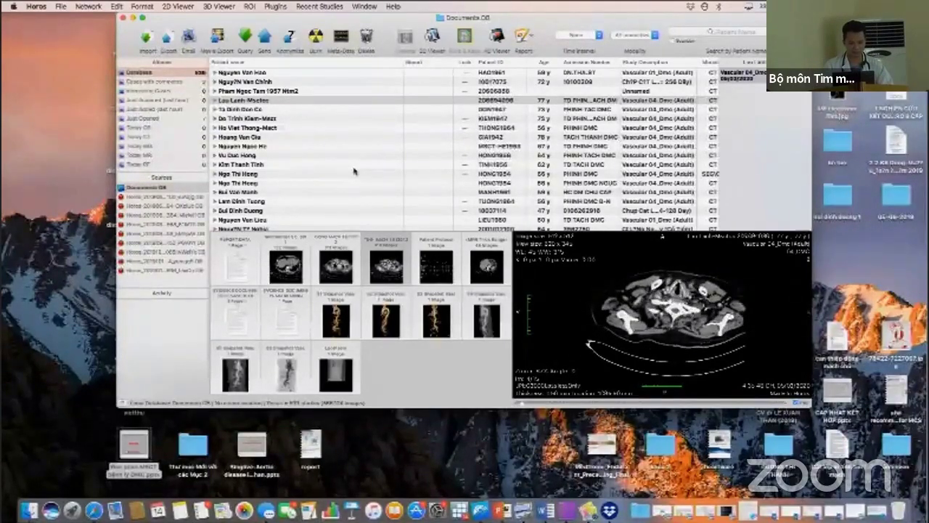
scroll(294, 206, down, 10)
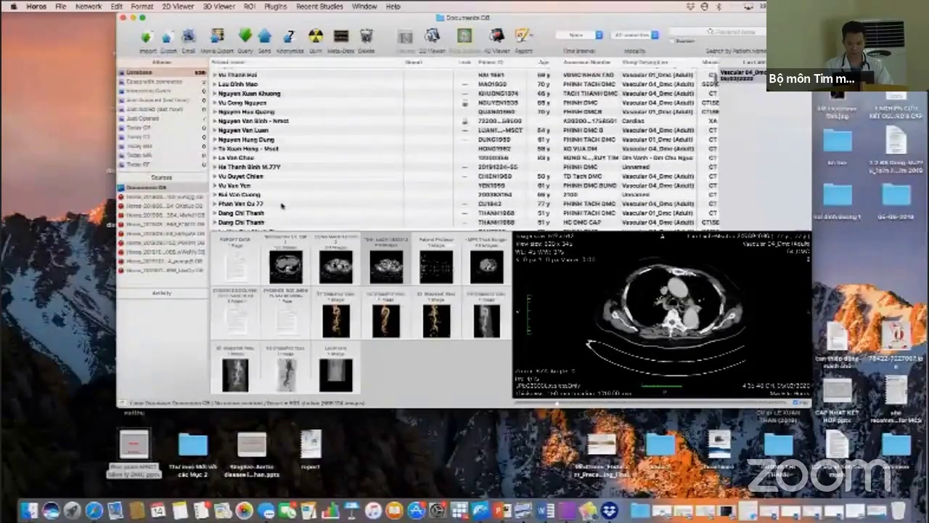
click(268, 204)
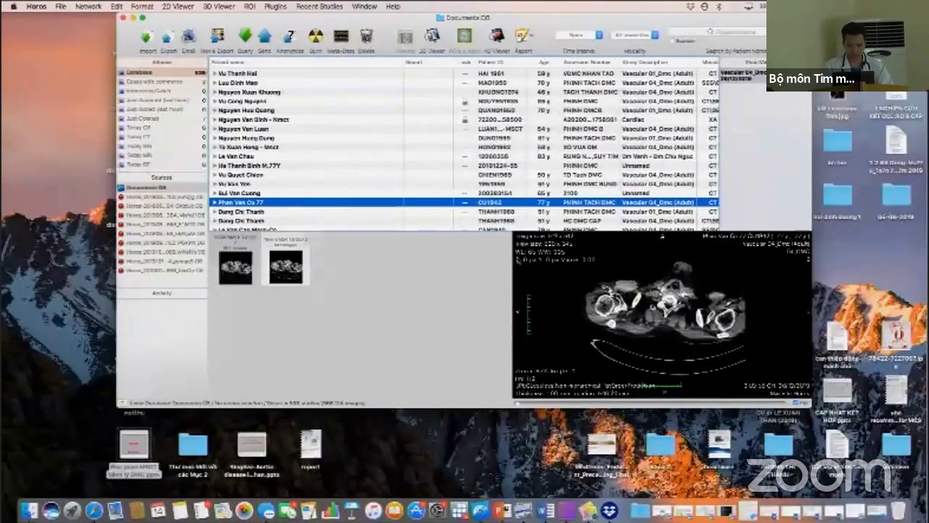
click(521, 263)
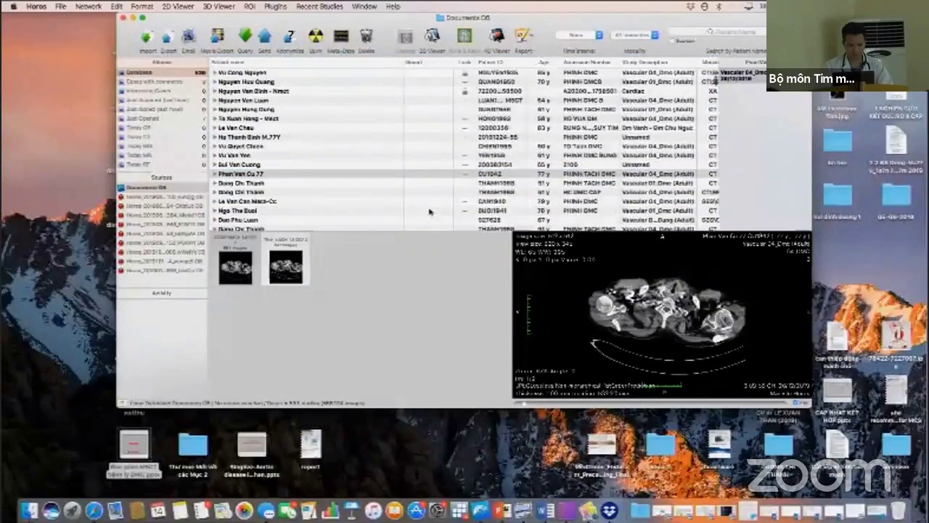
scroll(430, 211, down, 3)
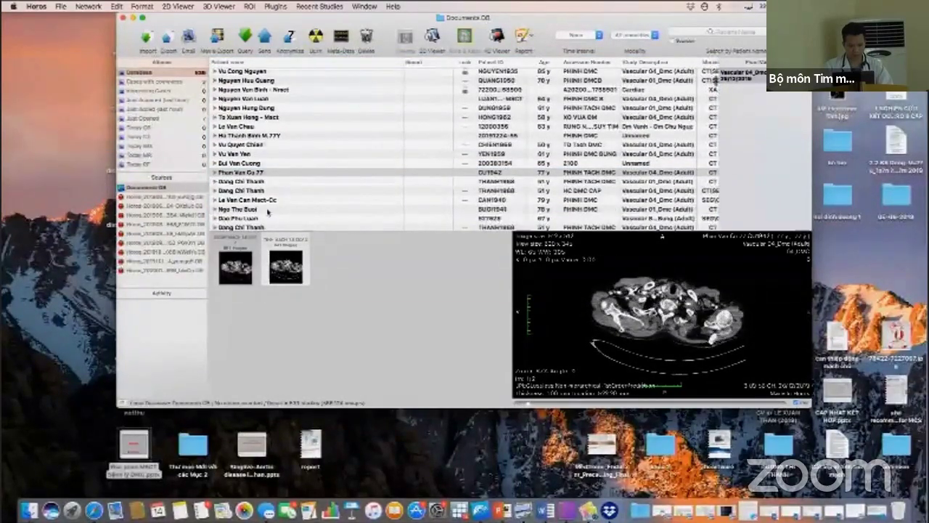
click(269, 210)
scroll(273, 205, down, 4)
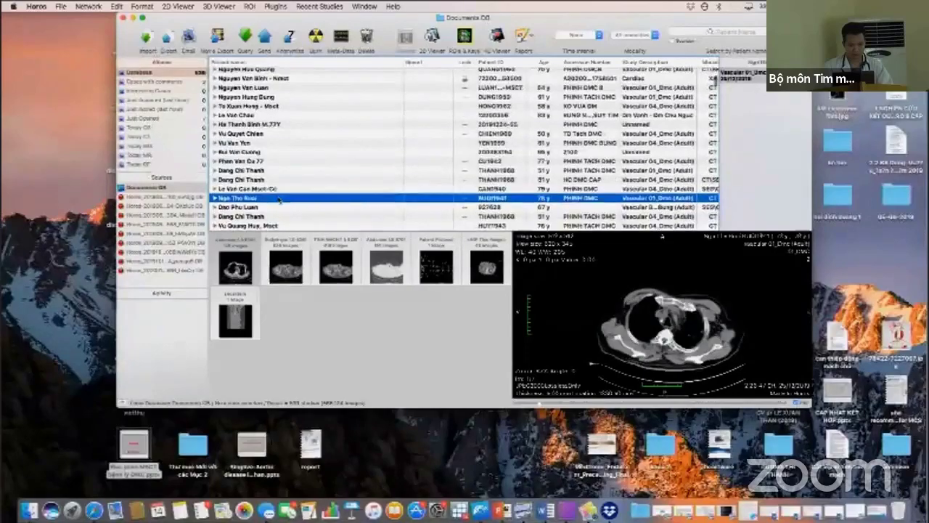
scroll(277, 209, down, 3)
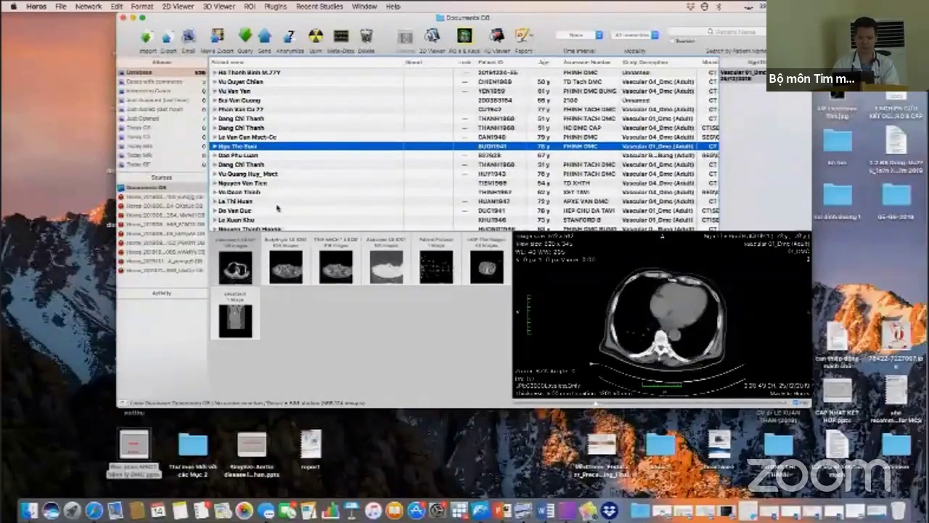
Step: Open the TINH MACH 1.5 series from the 72-year-old's study described as APXE VAN DMC
click(398, 201)
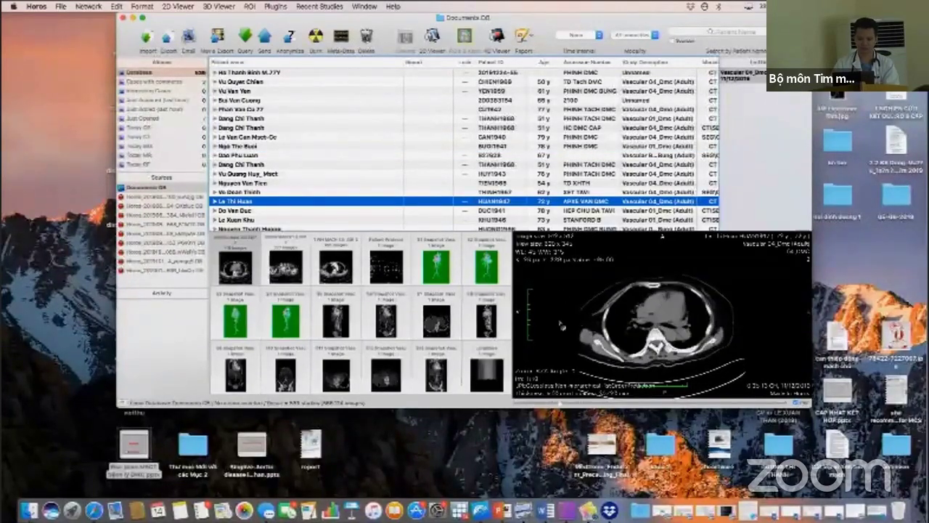
click(336, 267)
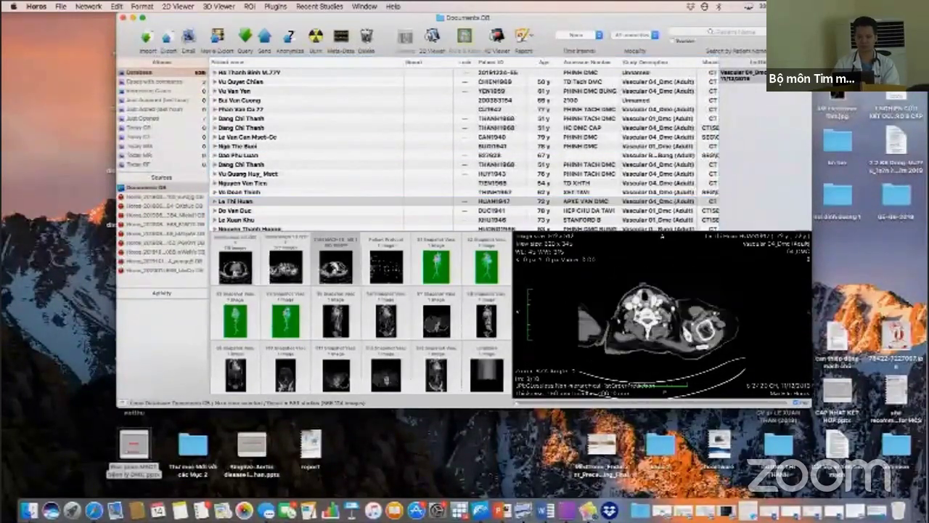
double_click(335, 267)
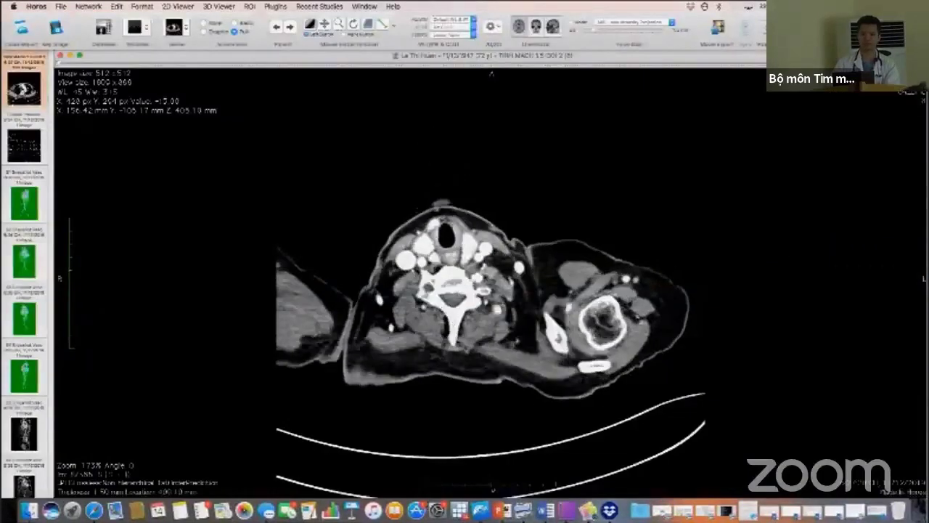
Step: Examine the 72-year-old's axial slices from the neck through the aortic arch and heart to the liver dome
scroll(373, 227, down, 10)
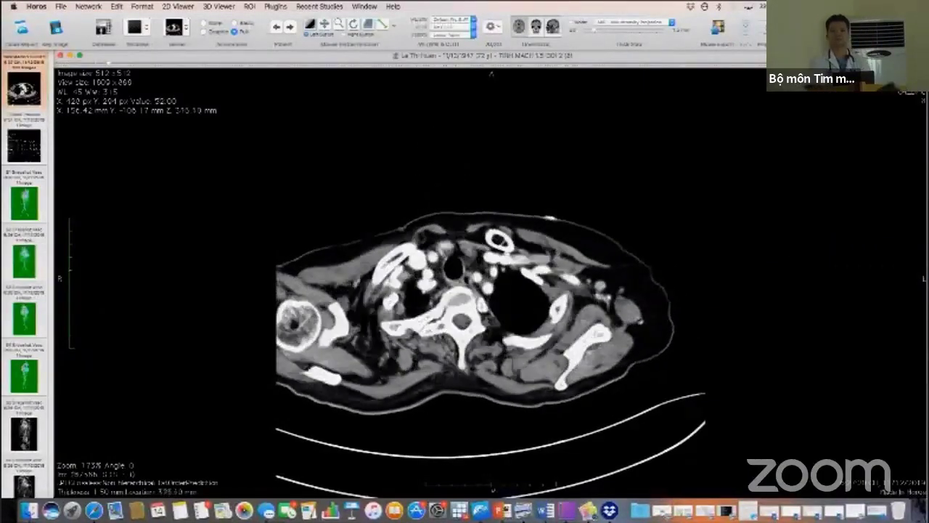
scroll(374, 227, down, 10)
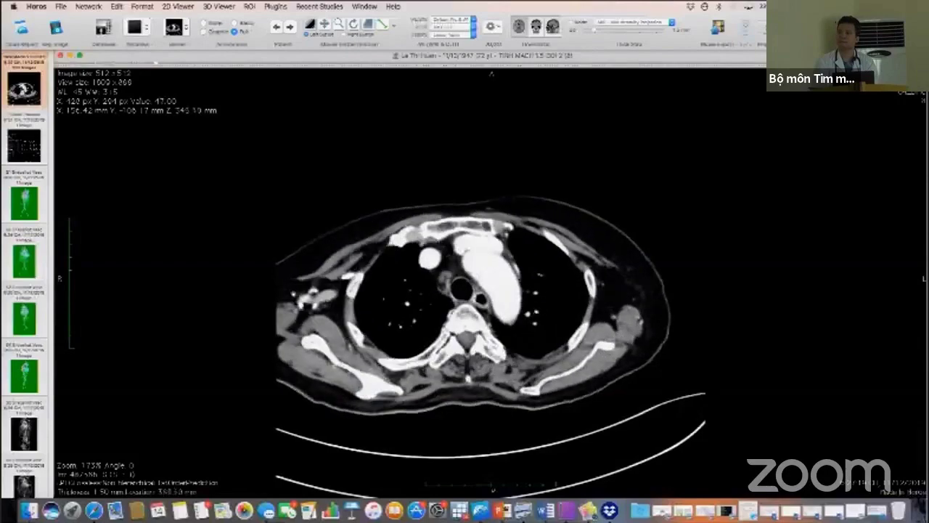
scroll(449, 128, down, 10)
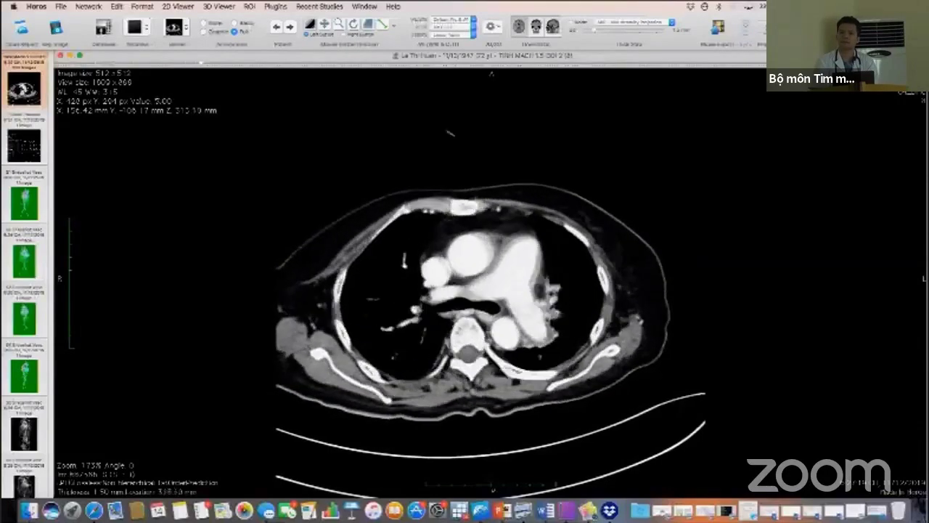
scroll(451, 129, down, 10)
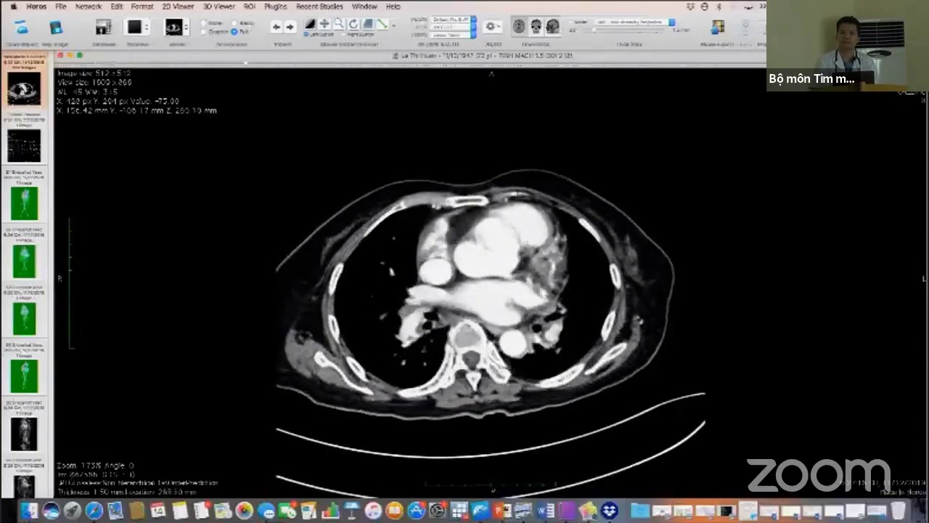
scroll(493, 73, down, 10)
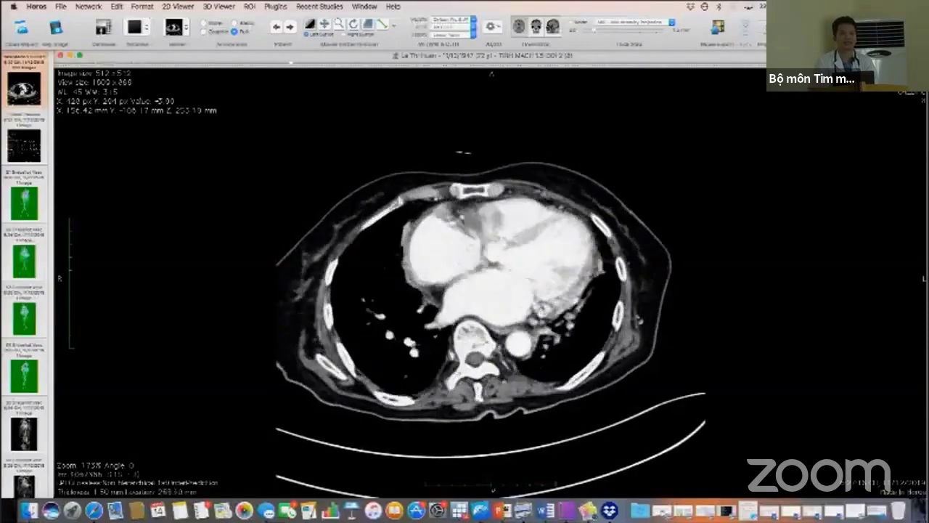
scroll(491, 73, down, 10)
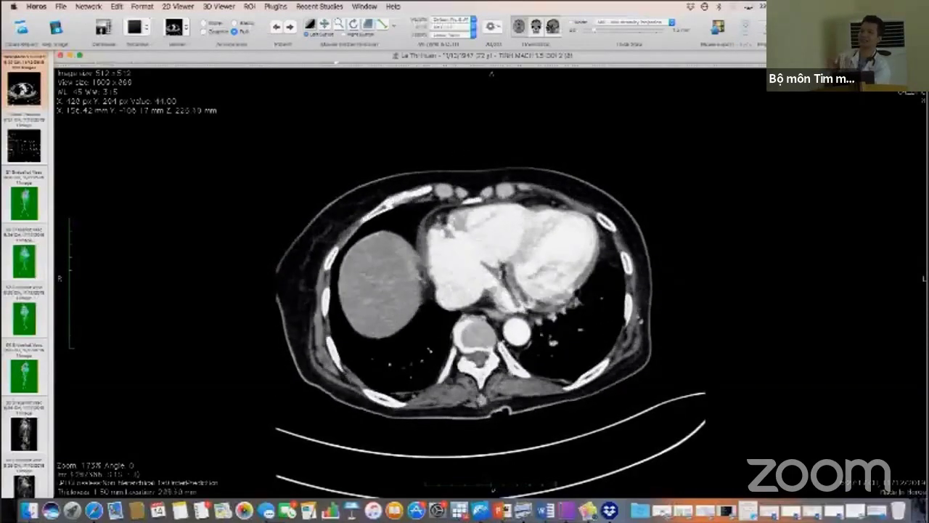
Step: Examine the 72-year-old's axial slices from the liver dome down the abdominal aorta to the common iliac arteries
scroll(492, 73, down, 10)
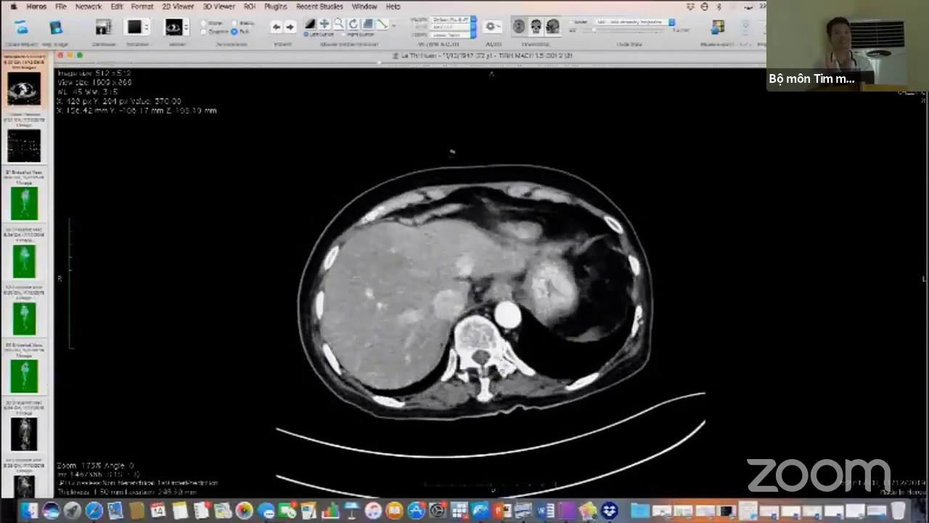
scroll(492, 73, down, 10)
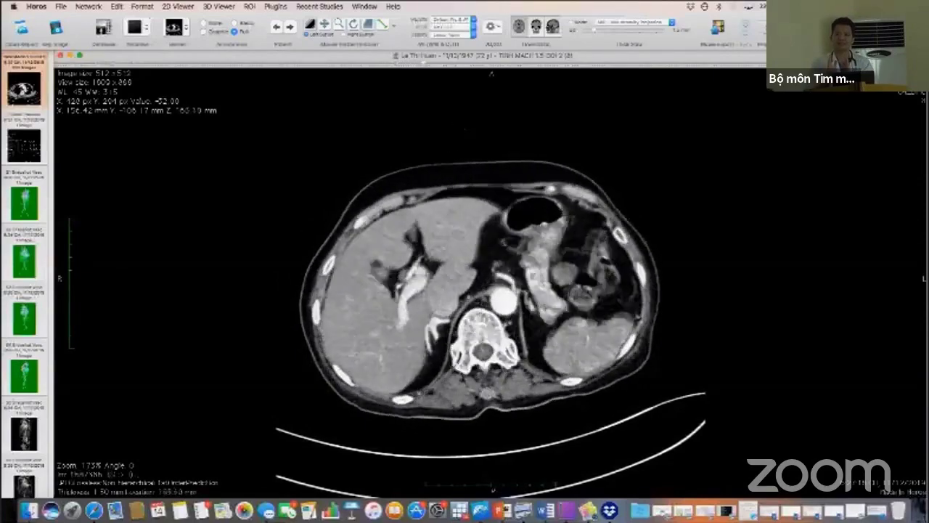
scroll(492, 73, down, 10)
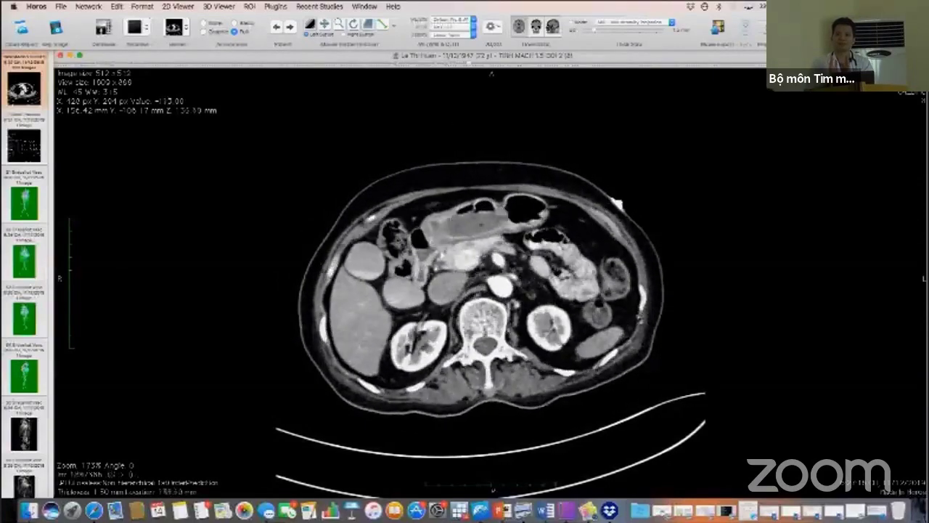
scroll(492, 73, down, 10)
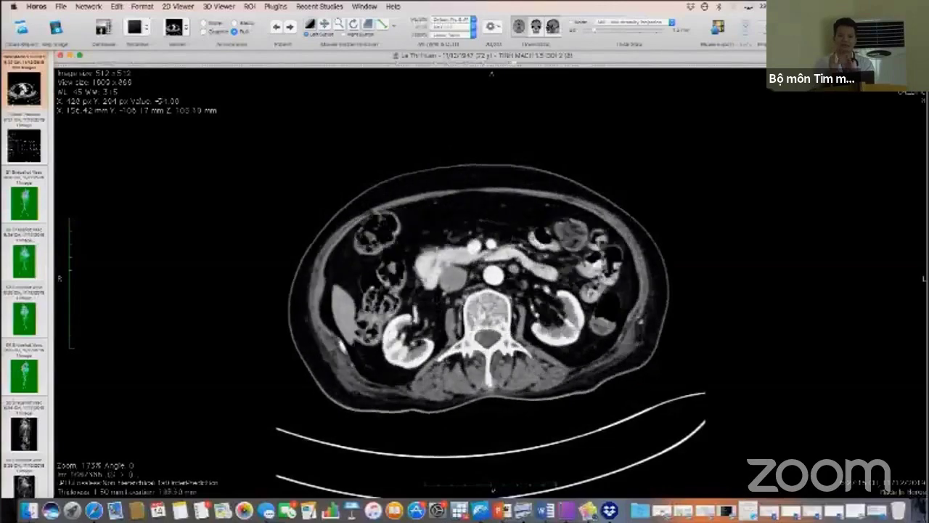
scroll(492, 74, down, 10)
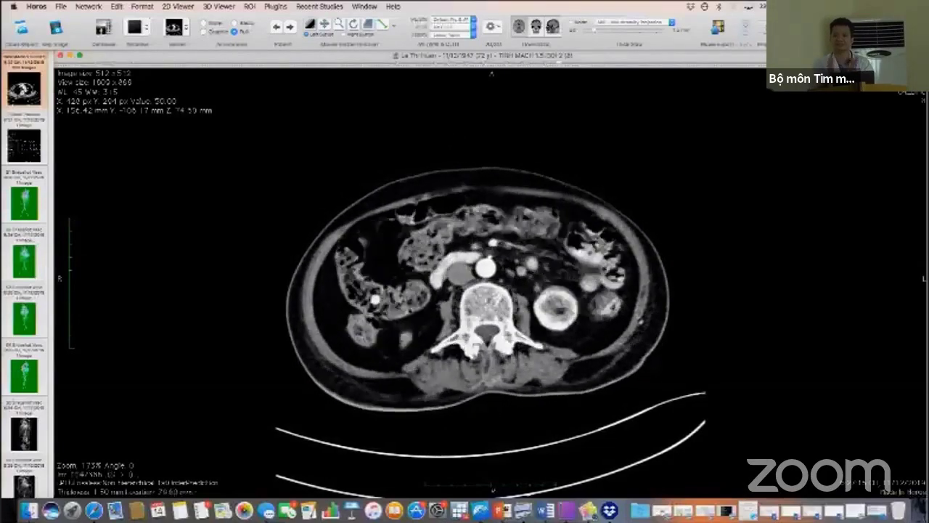
scroll(492, 73, down, 10)
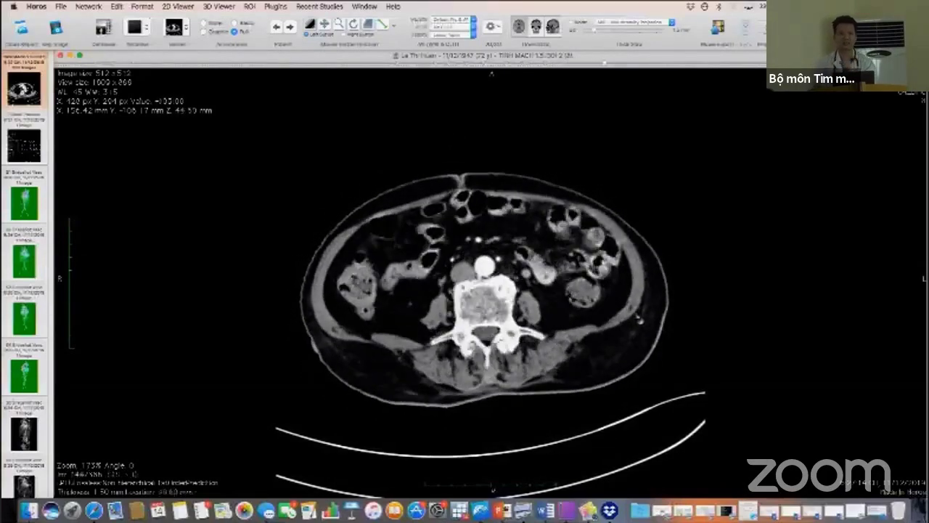
scroll(491, 73, down, 10)
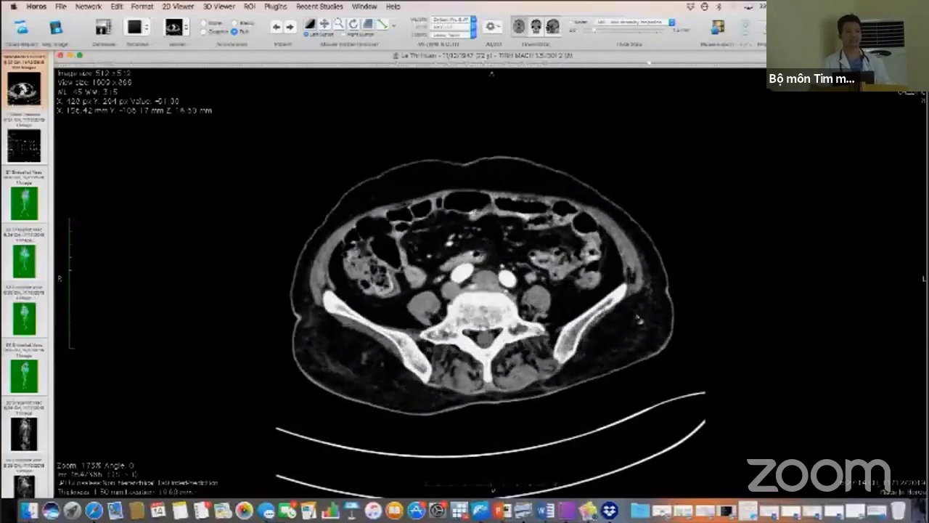
Step: Examine the iliac and femoral arteries in the axial slices through the pelvis, hips and upper thighs
scroll(492, 73, down, 5)
scroll(492, 73, down, 2)
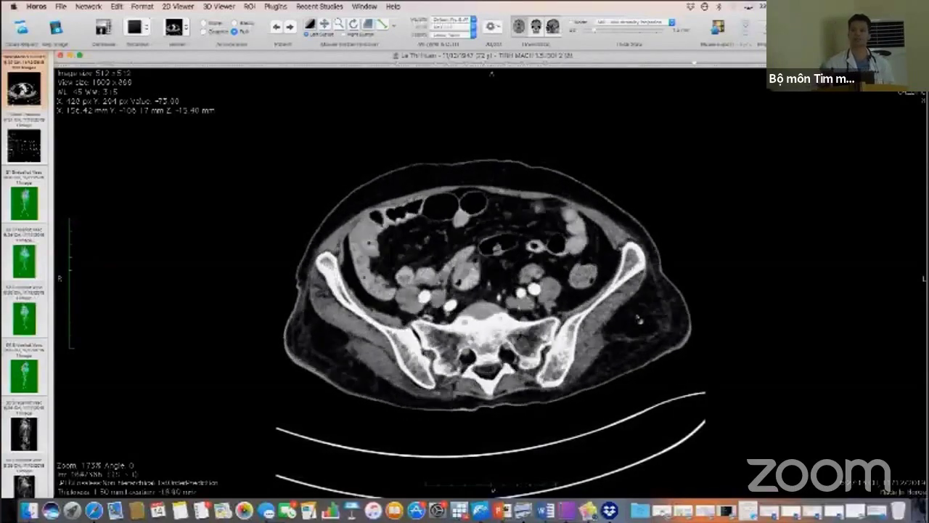
scroll(491, 73, down, 8)
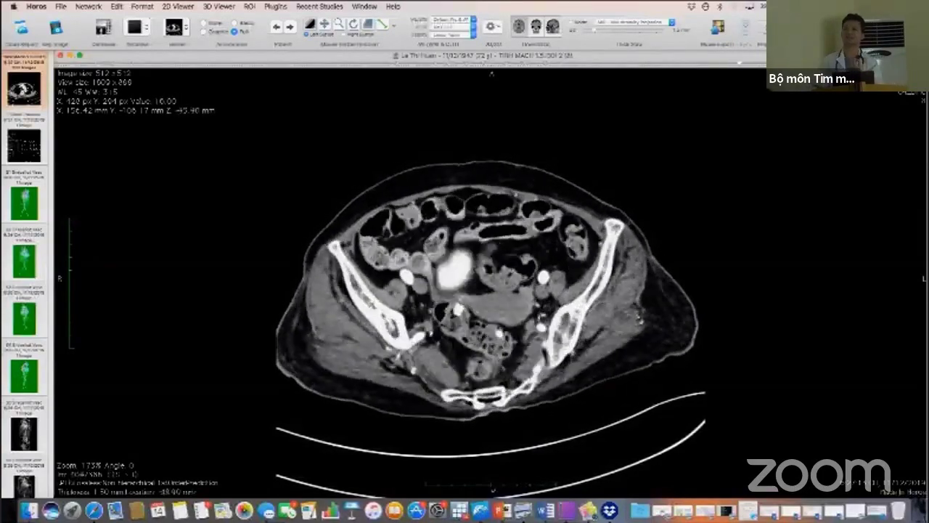
scroll(491, 74, down, 10)
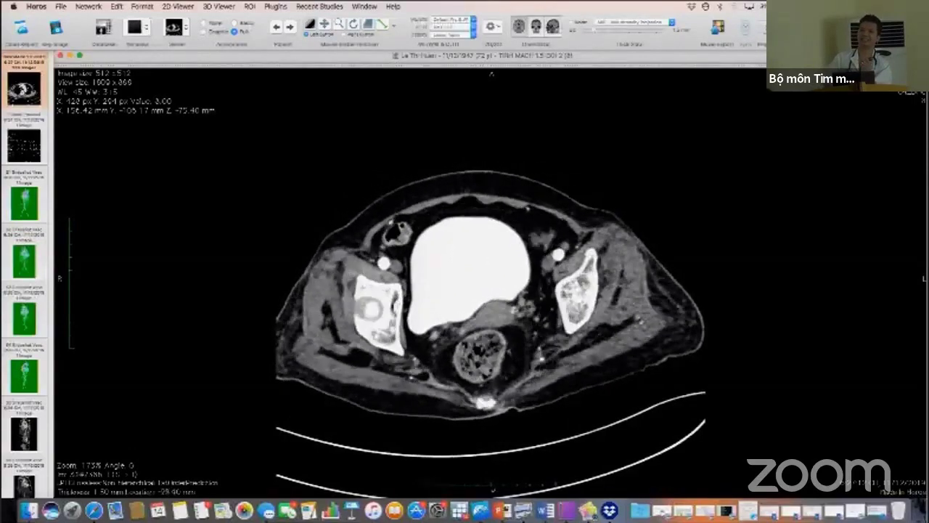
scroll(492, 73, down, 10)
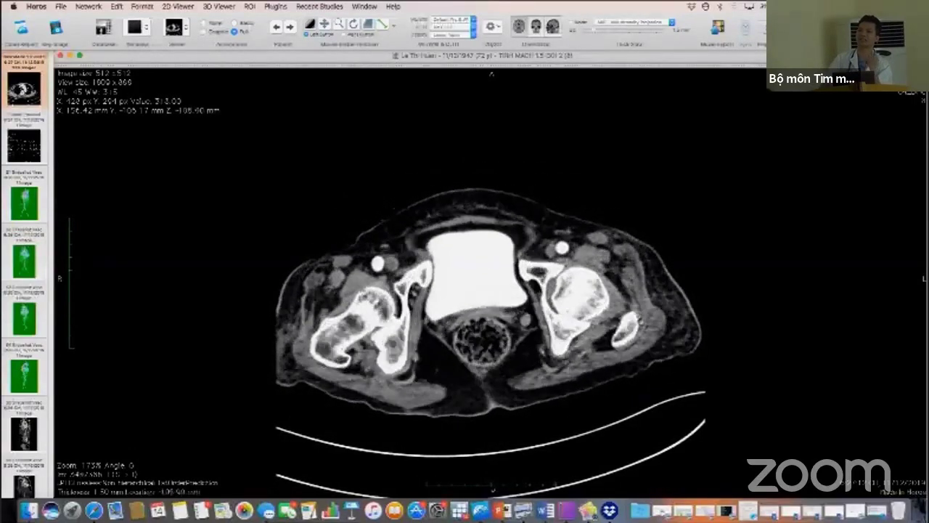
scroll(491, 73, down, 5)
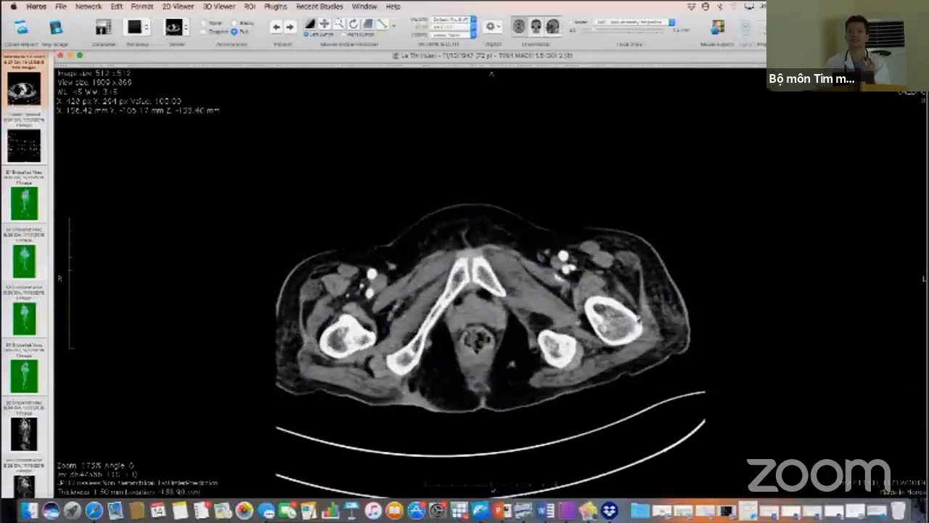
scroll(492, 73, down, 10)
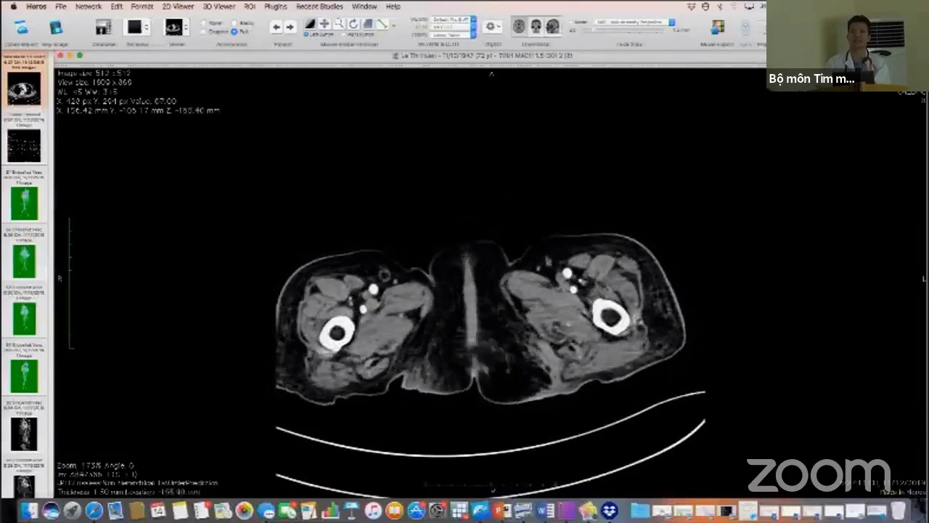
Step: Restart the axial series from the neck and re-examine the aortic arch, great vessels and heart down to the liver dome
scroll(492, 73, down, 10)
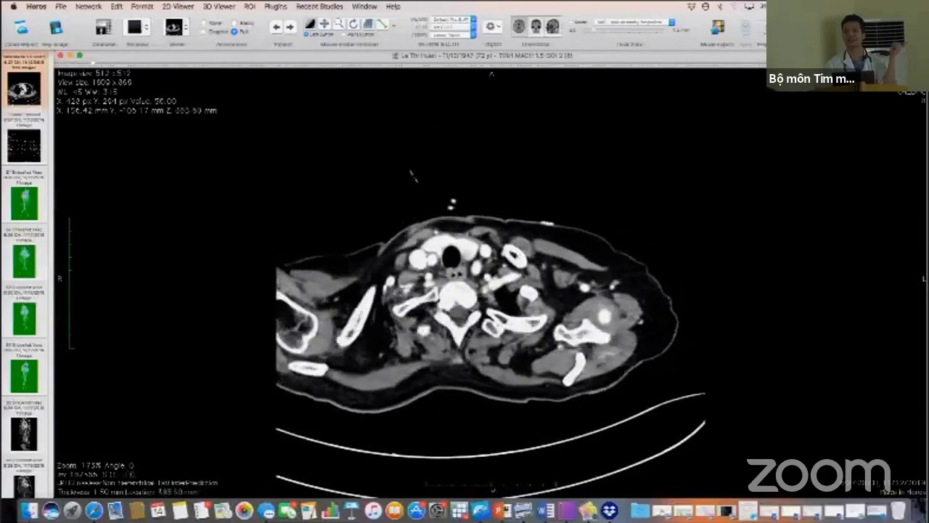
scroll(491, 73, down, 10)
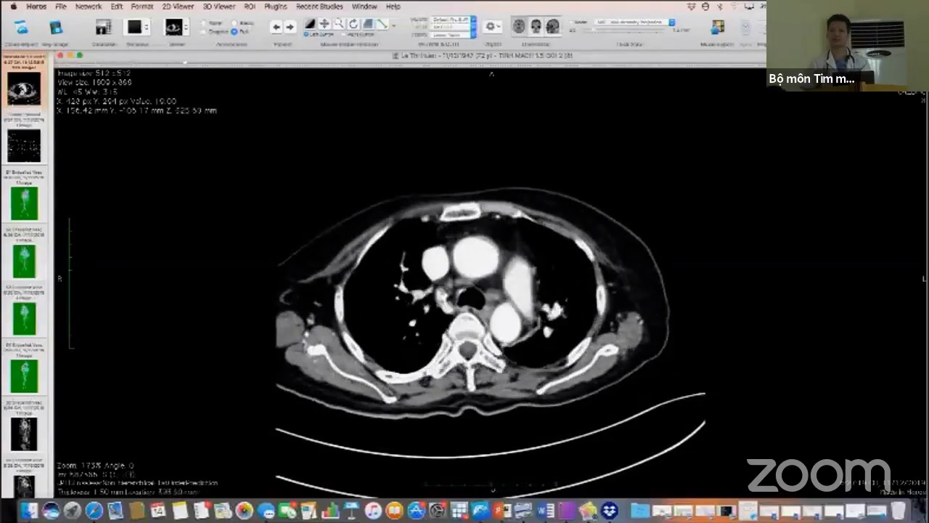
scroll(451, 131, down, 10)
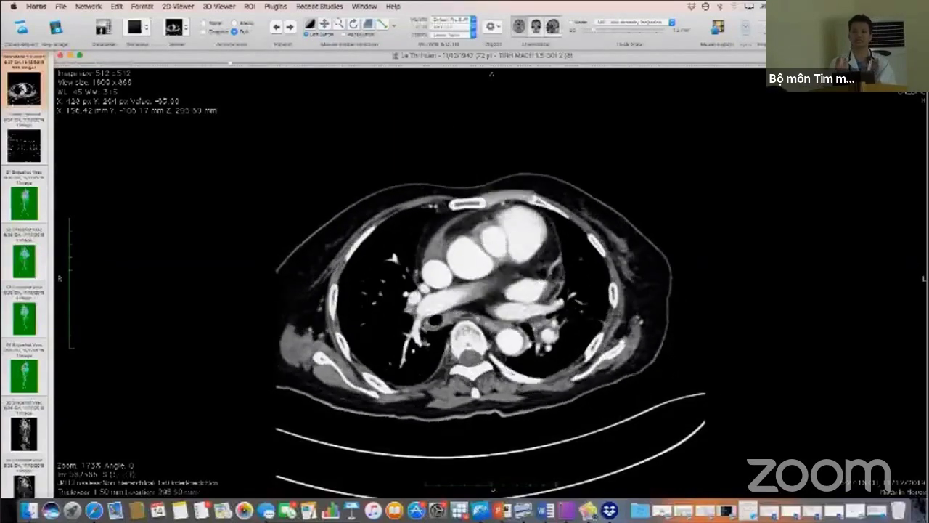
scroll(469, 303, down, 7)
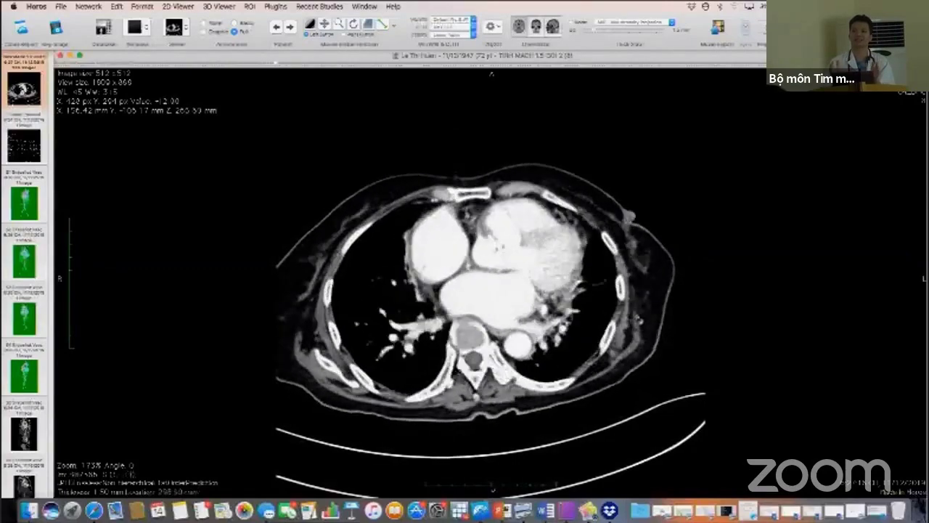
scroll(469, 302, down, 10)
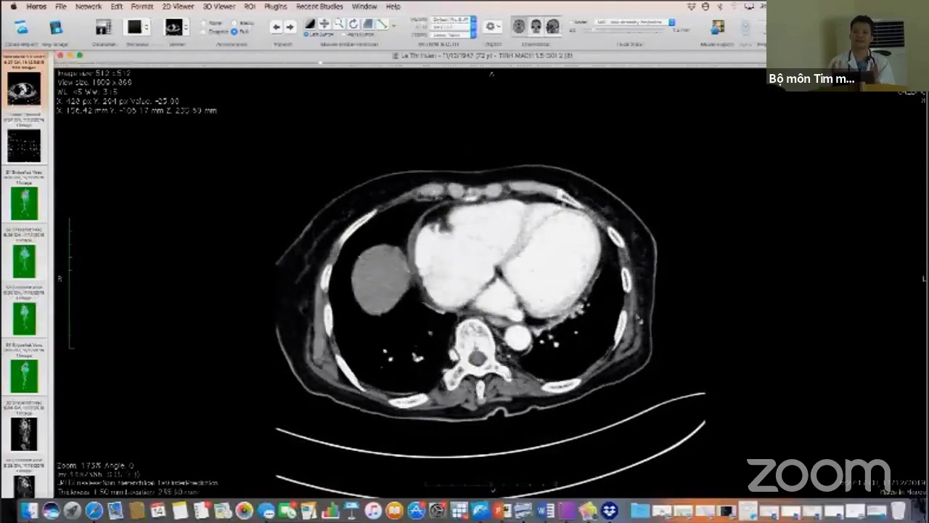
Step: Re-examine the abdominal aorta in axial slices from the upper liver past the kidneys
scroll(470, 303, down, 15)
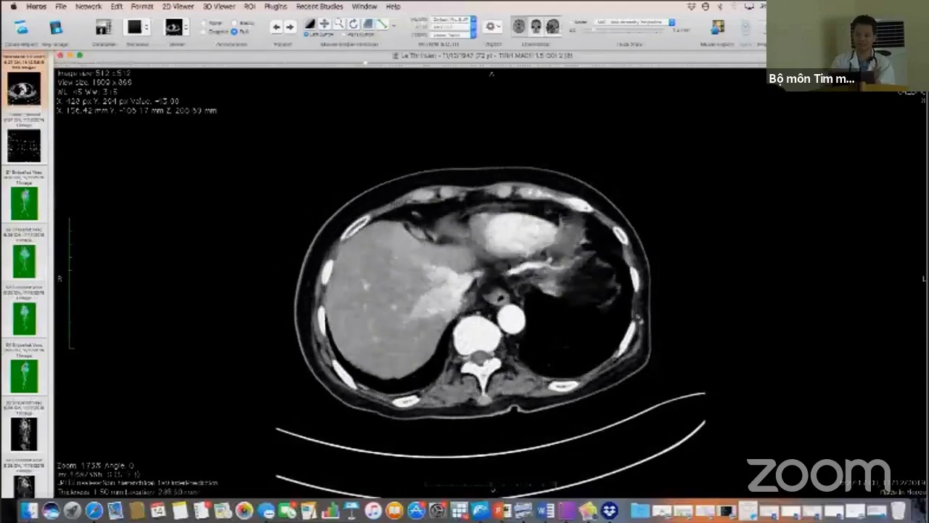
scroll(670, 344, down, 17)
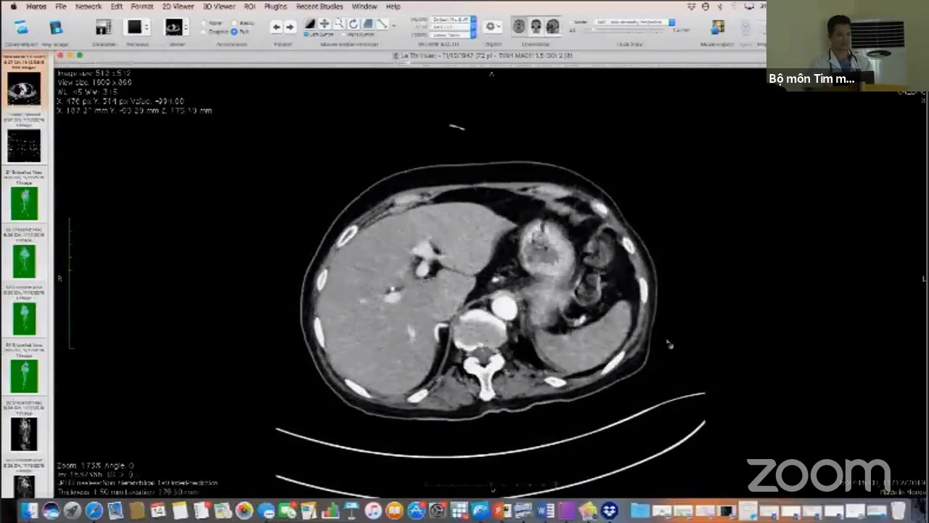
scroll(669, 345, down, 20)
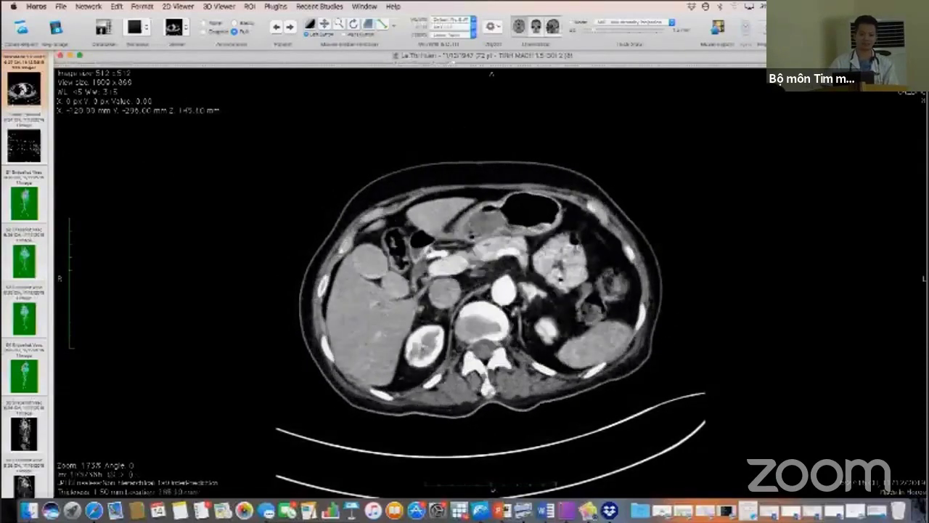
scroll(481, 305, down, 20)
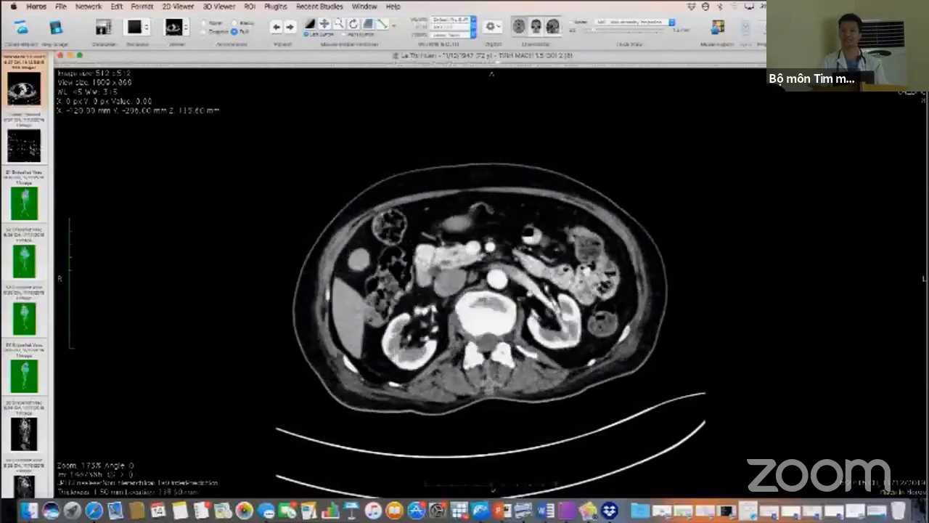
scroll(481, 305, down, 14)
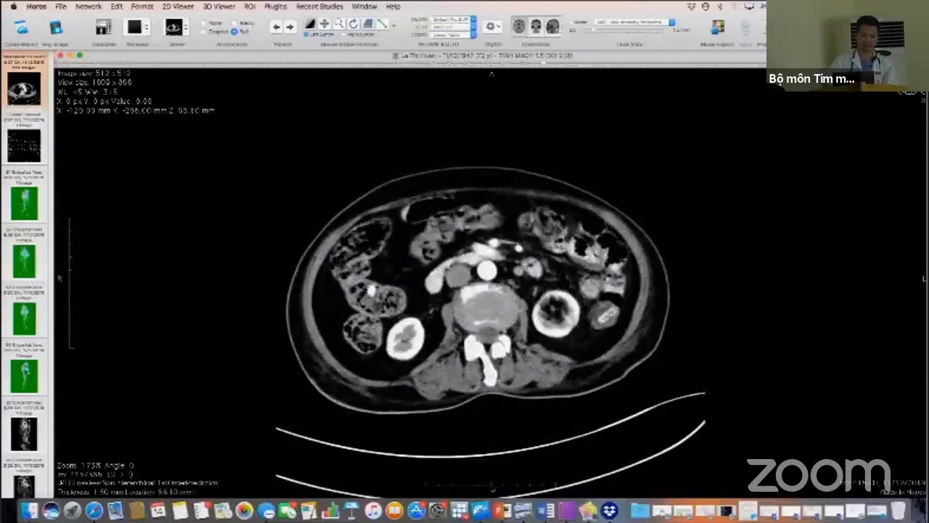
Step: View the sagittal aorta snapshot series, and return to the axial TINH MACH 1.5 series in a full-screen view
click(24, 433)
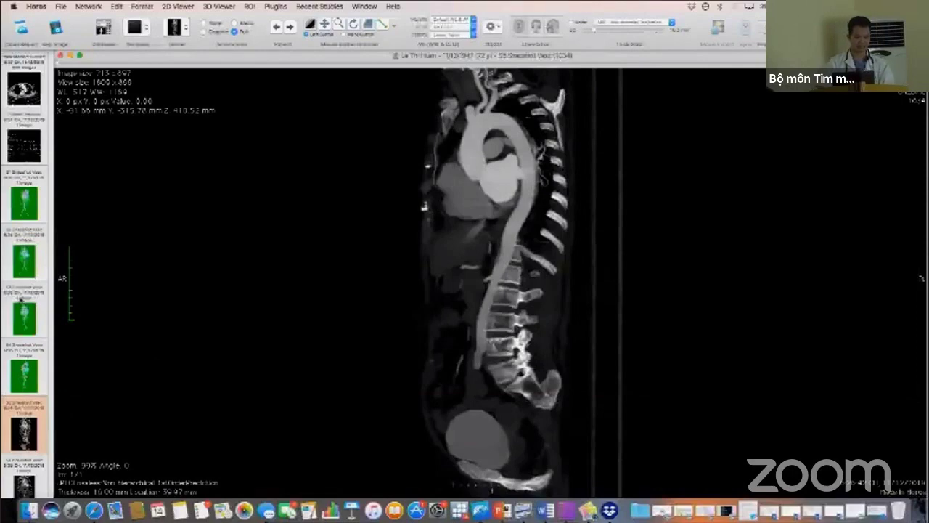
click(31, 102)
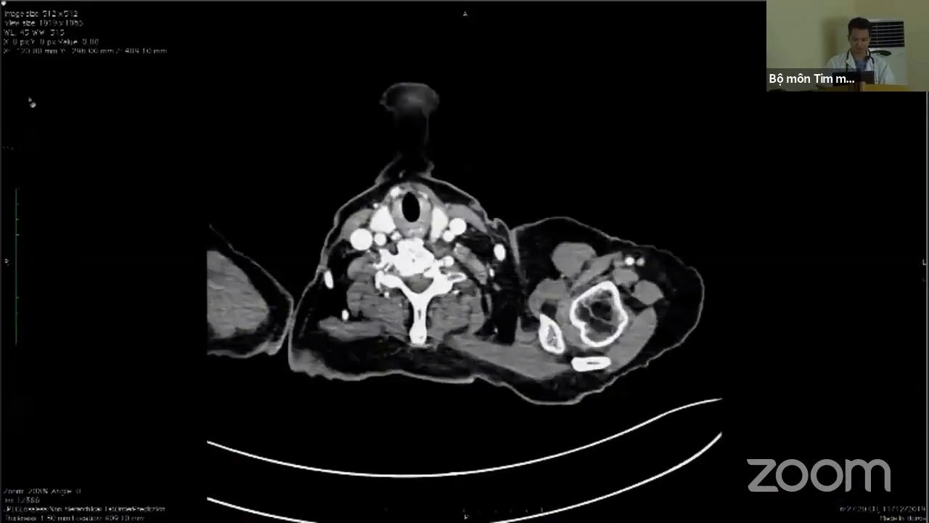
Step: Examine the thoracic aorta in the full-screen axial slices from the neck through the arch and heart to the liver dome
scroll(353, 220, down, 16)
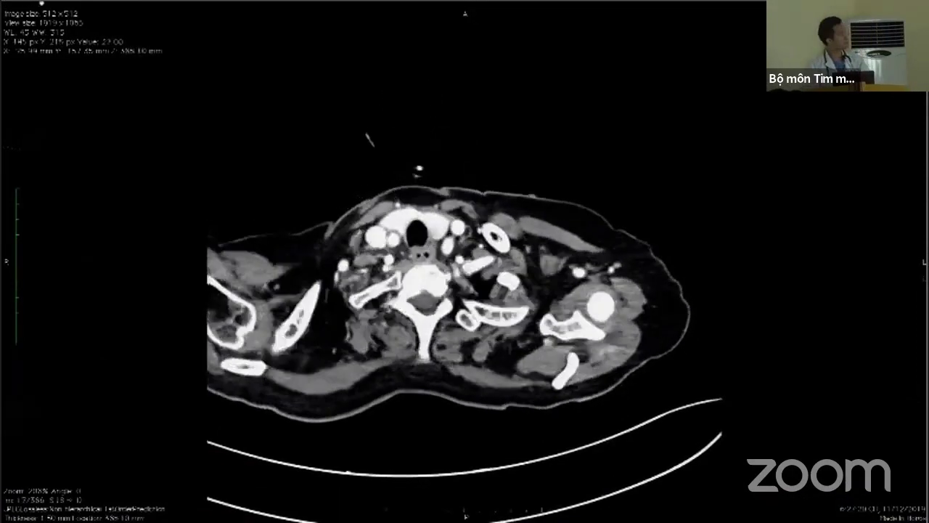
scroll(353, 220, down, 16)
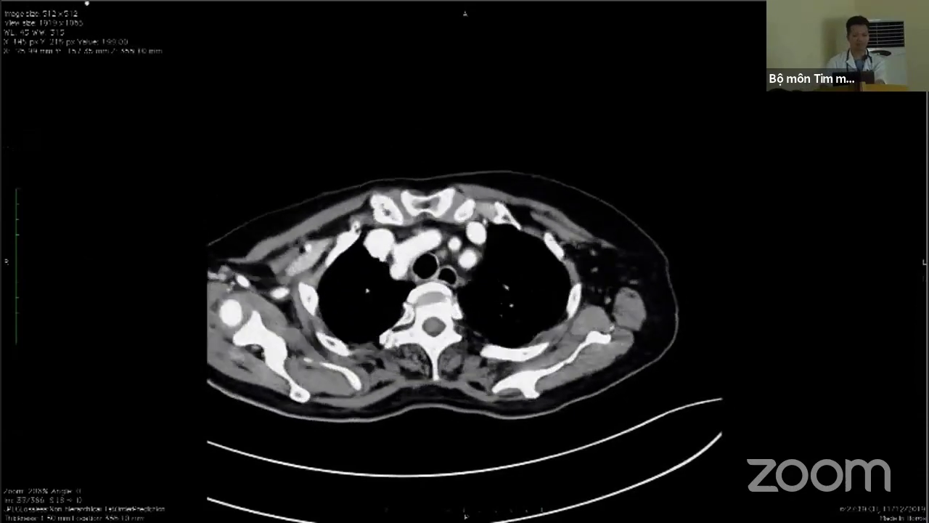
scroll(353, 220, down, 20)
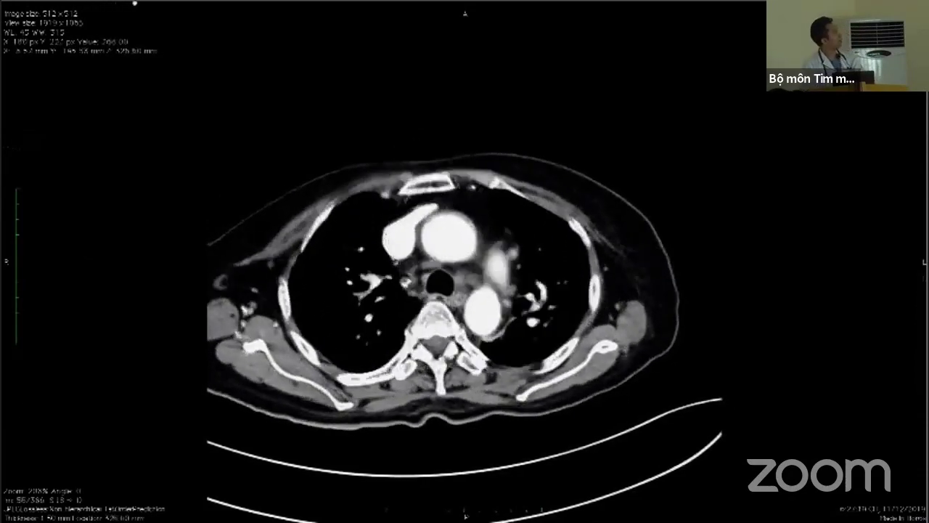
scroll(353, 220, down, 20)
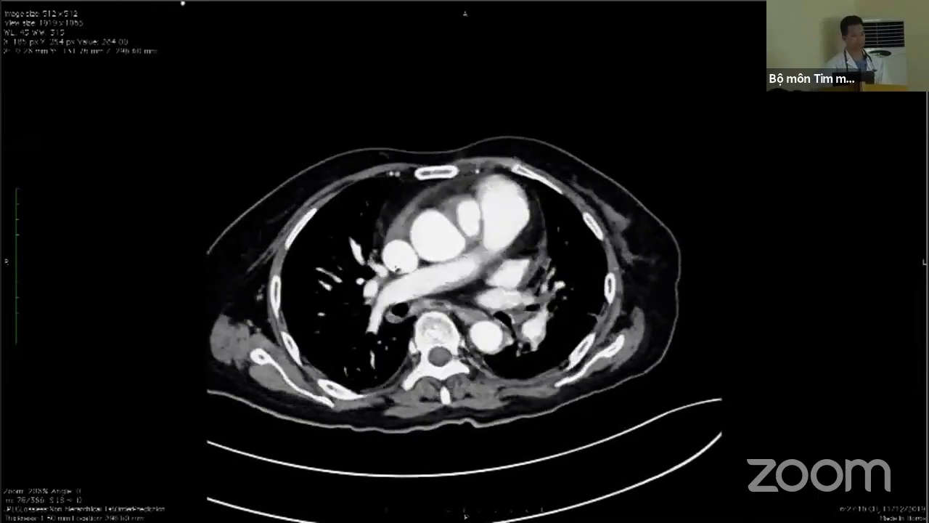
scroll(353, 220, down, 20)
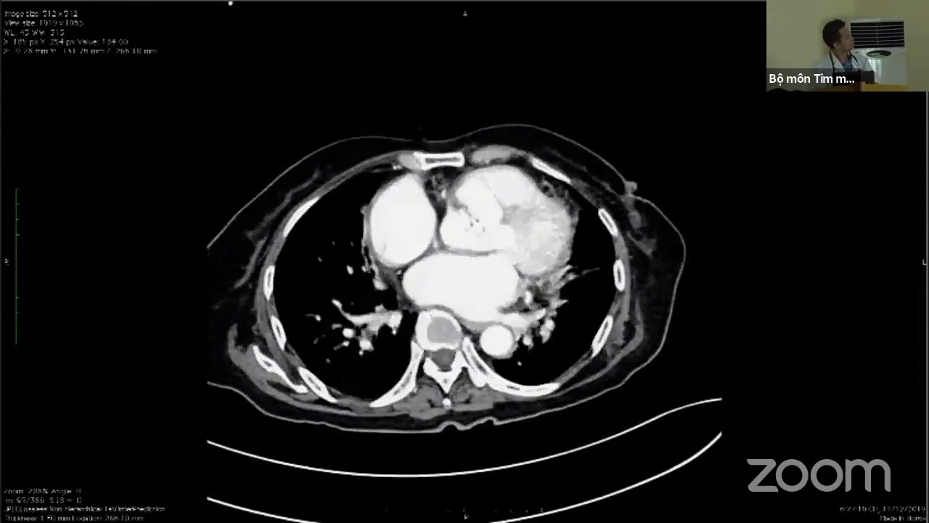
scroll(353, 220, down, 20)
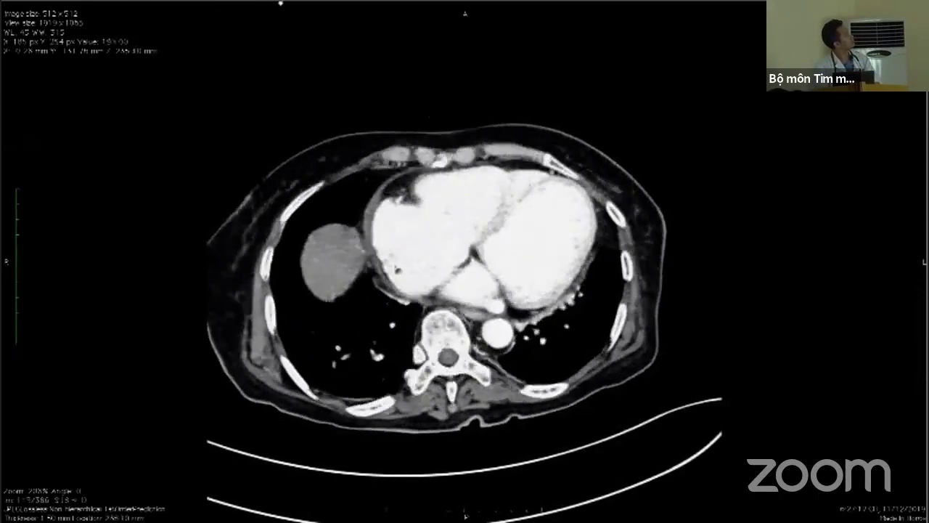
Step: Examine the descending and abdominal aorta in the full-screen axial slices from the heart past the kidneys to the iliac arteries
scroll(353, 220, down, 18)
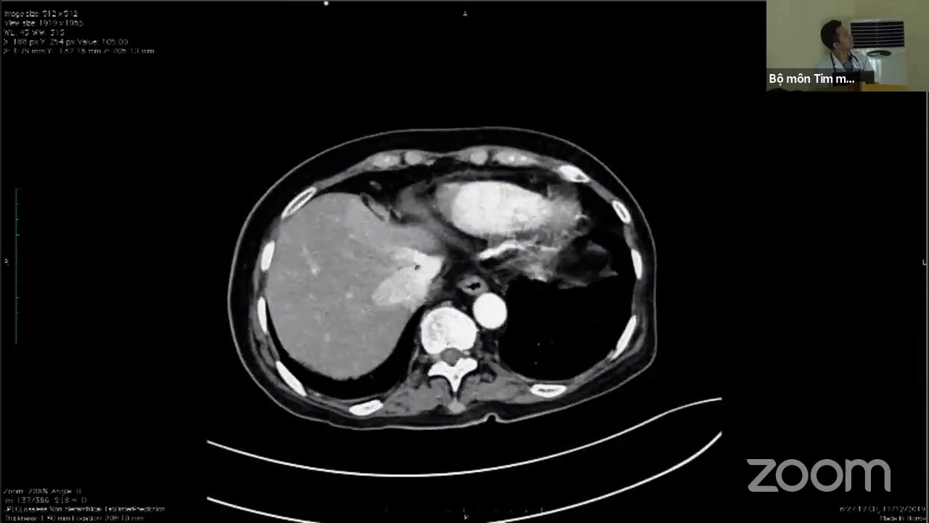
scroll(353, 220, down, 18)
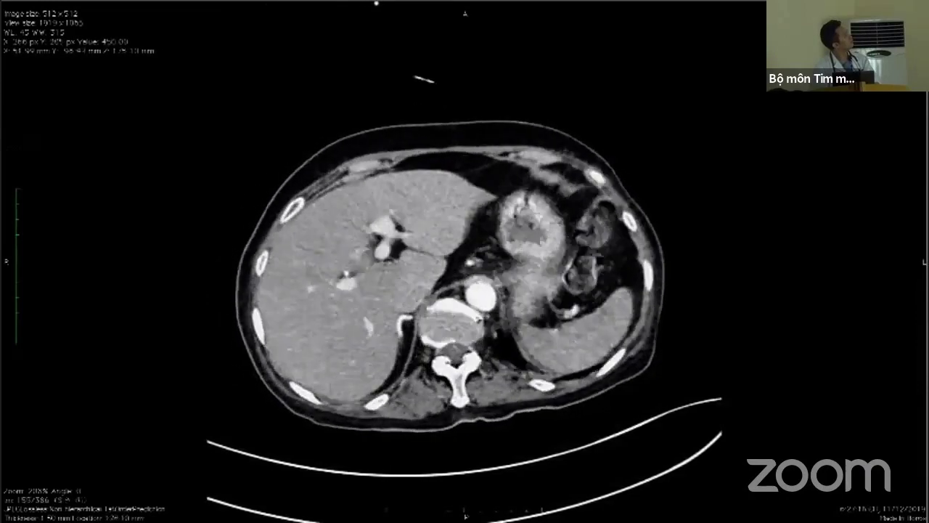
scroll(353, 220, down, 20)
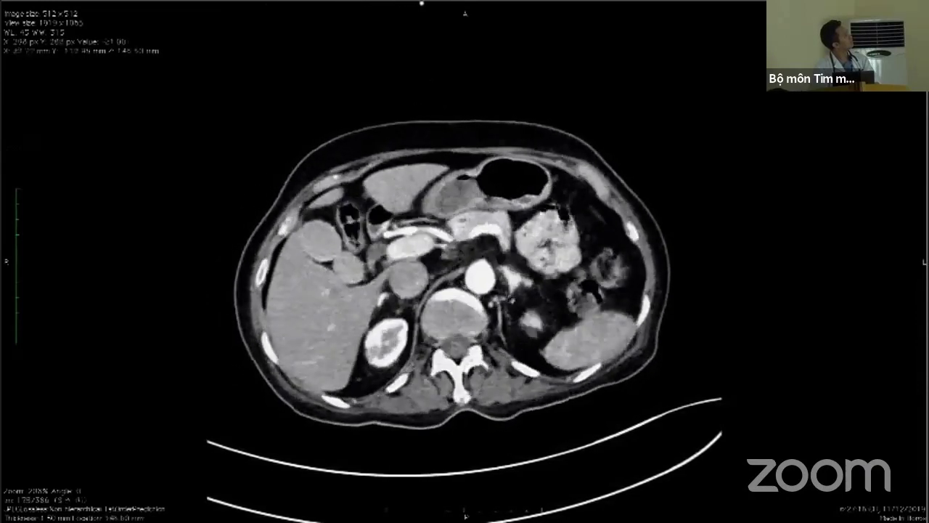
scroll(353, 220, down, 20)
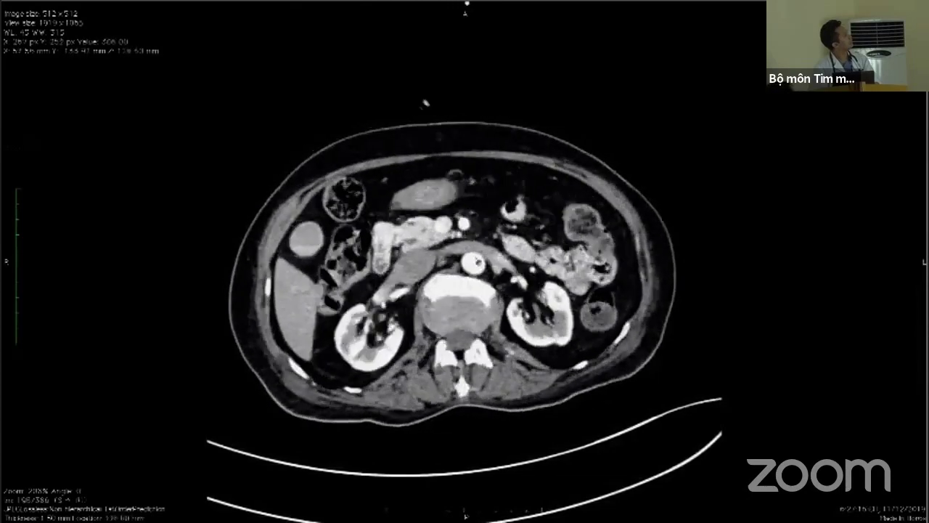
scroll(425, 104, down, 20)
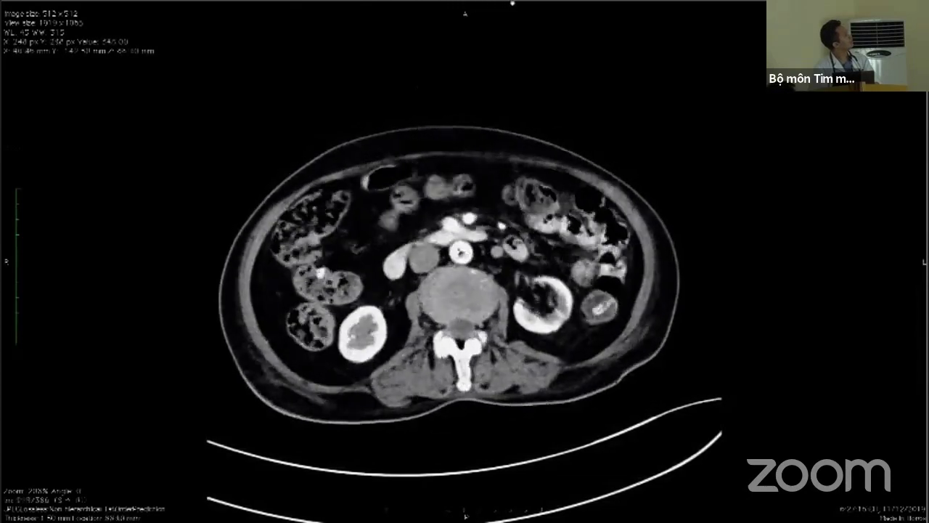
scroll(513, 3, down, 10)
scroll(465, 276, down, 15)
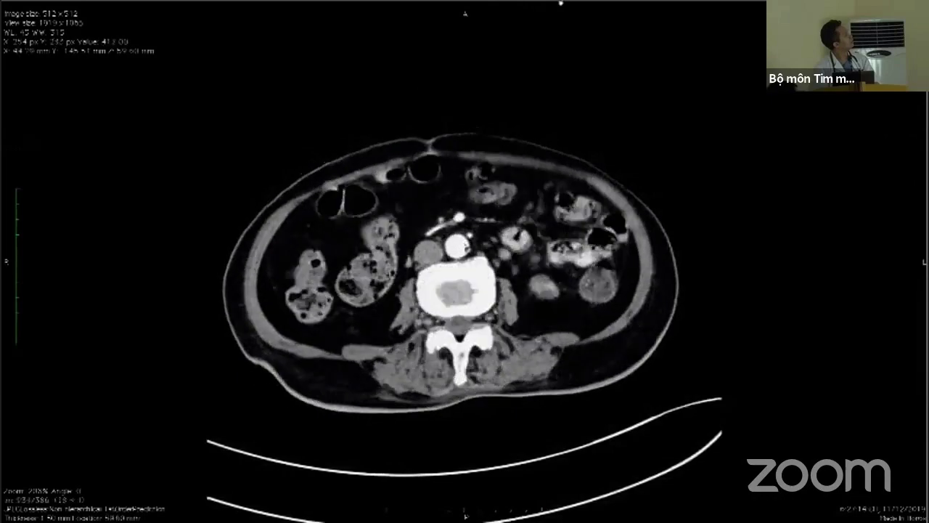
scroll(465, 276, down, 20)
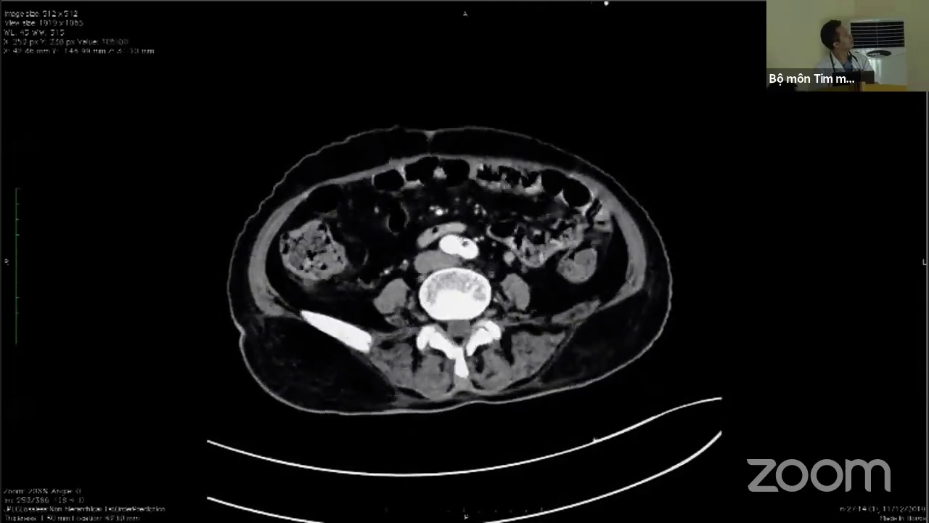
scroll(636, 2, down, 12)
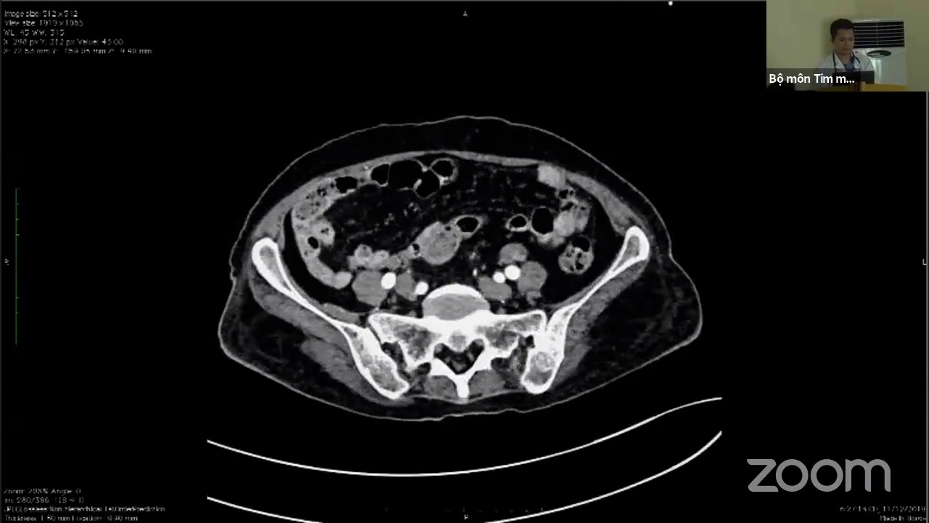
scroll(670, 3, down, 9)
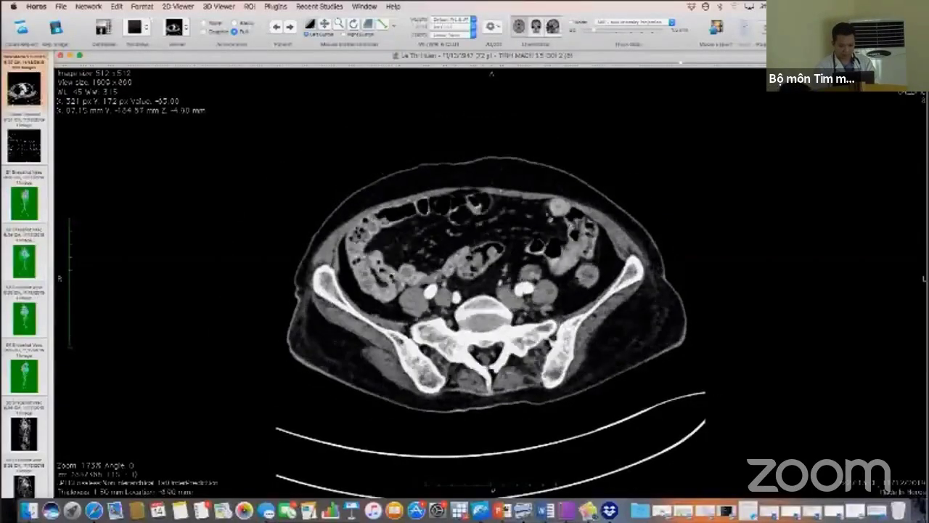
Step: Review the axial slices back up from the pelvis to the upper chest, and close the 72-year-old's series
scroll(486, 283, up, 20)
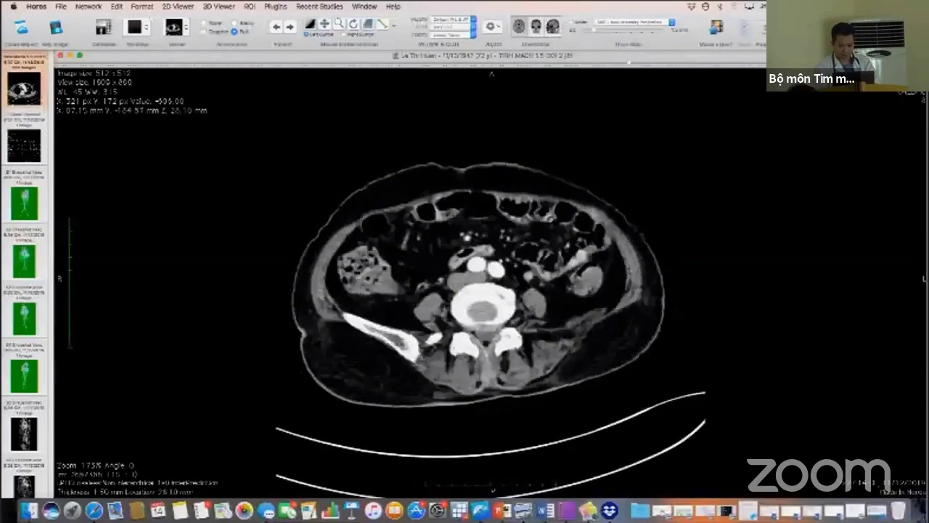
scroll(476, 290, up, 20)
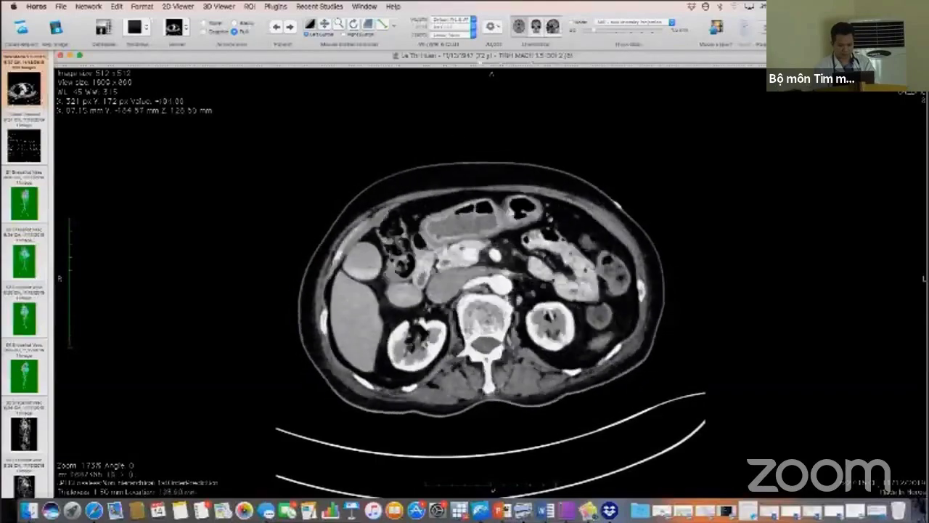
scroll(465, 146, up, 20)
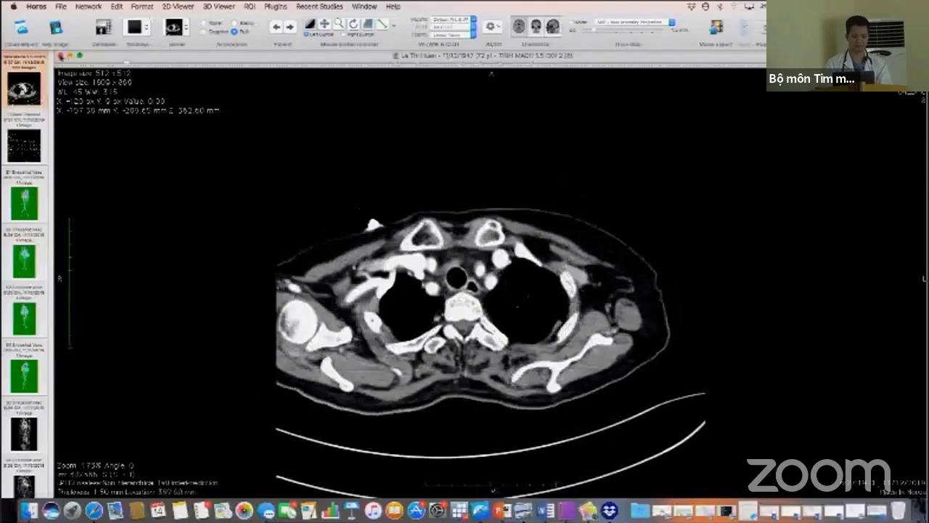
click(60, 55)
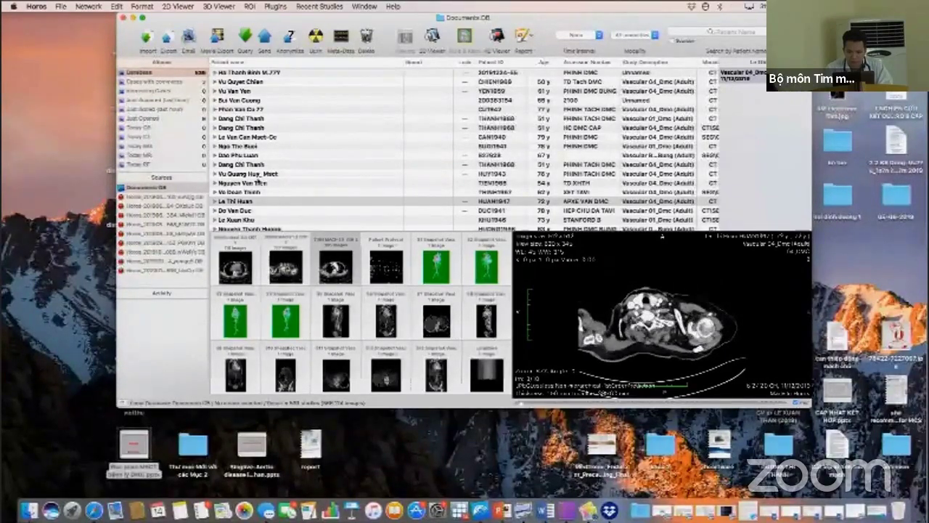
Step: Select the 67-year-old's abdominal vascular CT study in the database and preview its venous axial series
scroll(610, 215, down, 1)
scroll(610, 216, down, 1)
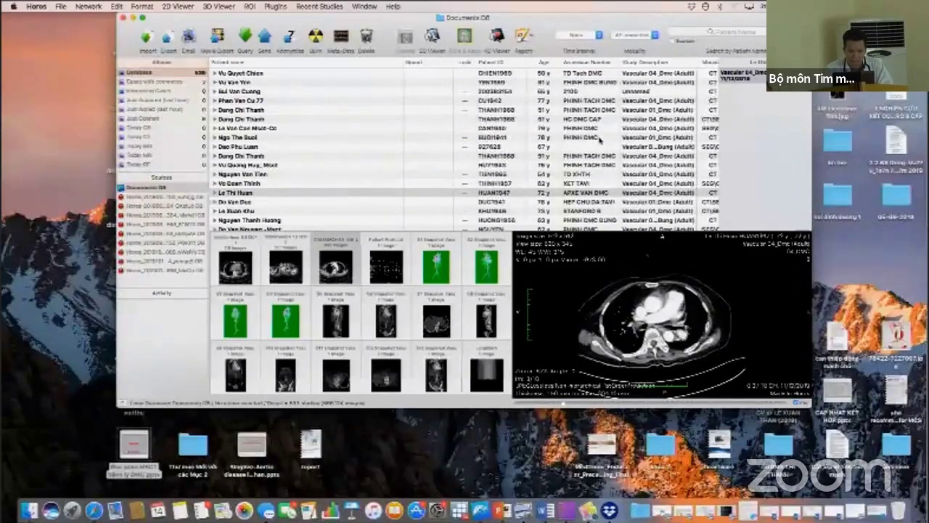
click(594, 147)
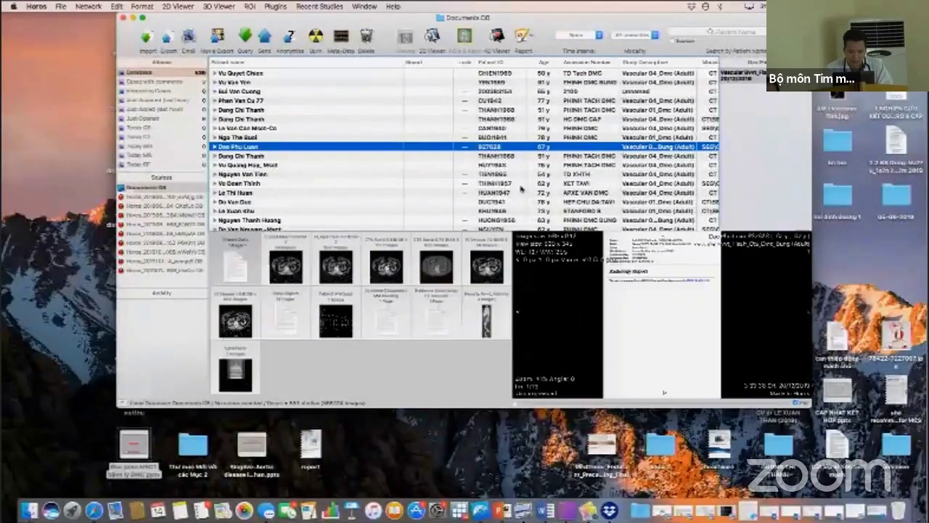
click(484, 266)
scroll(559, 291, down, 3)
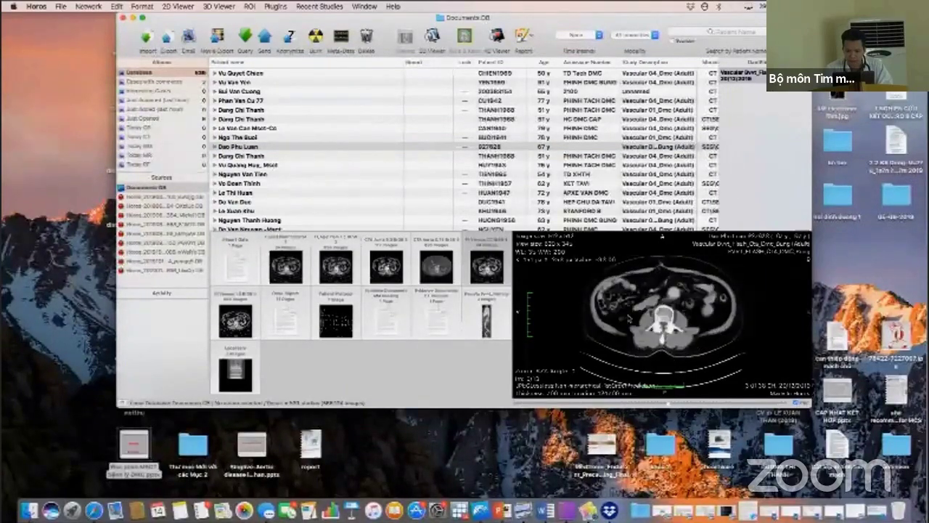
Step: Look further down the study list for another aortic case, previewing the 61-year-old's BOC TACH DMC study
scroll(526, 177, down, 1)
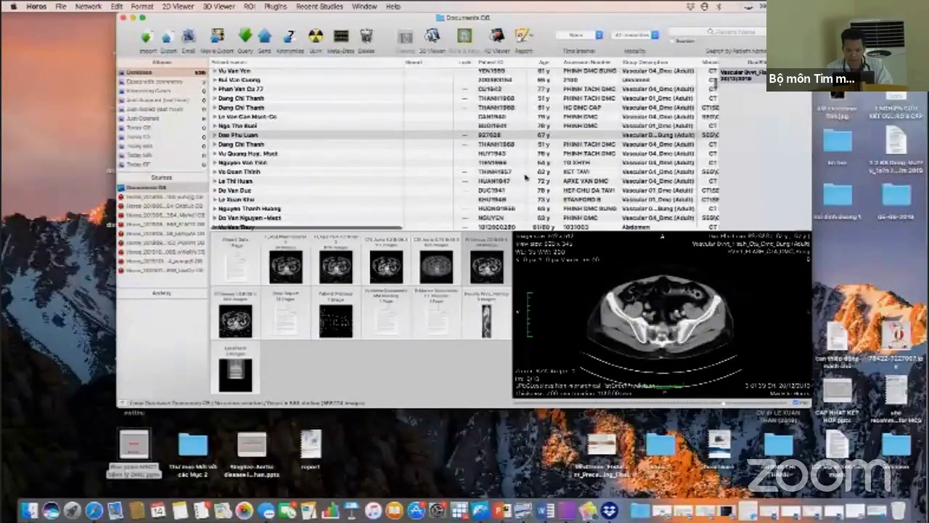
scroll(526, 178, down, 6)
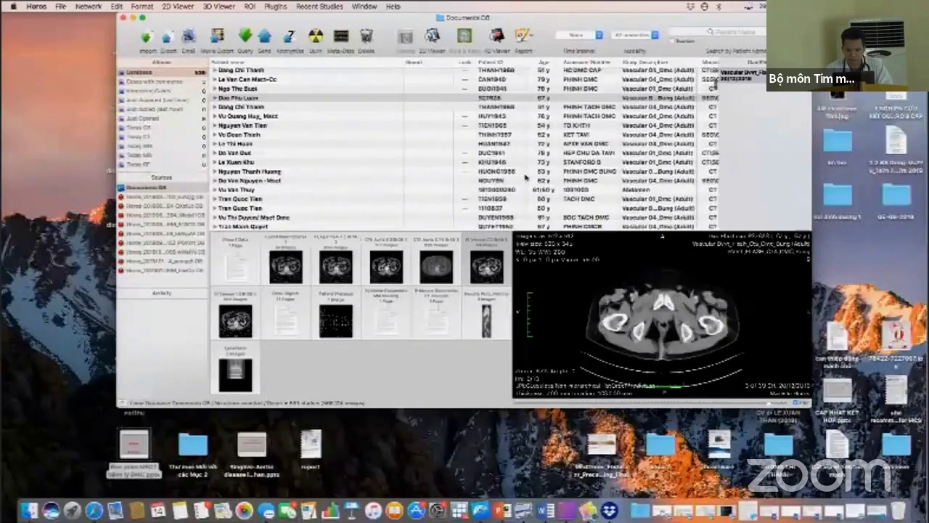
scroll(526, 177, down, 2)
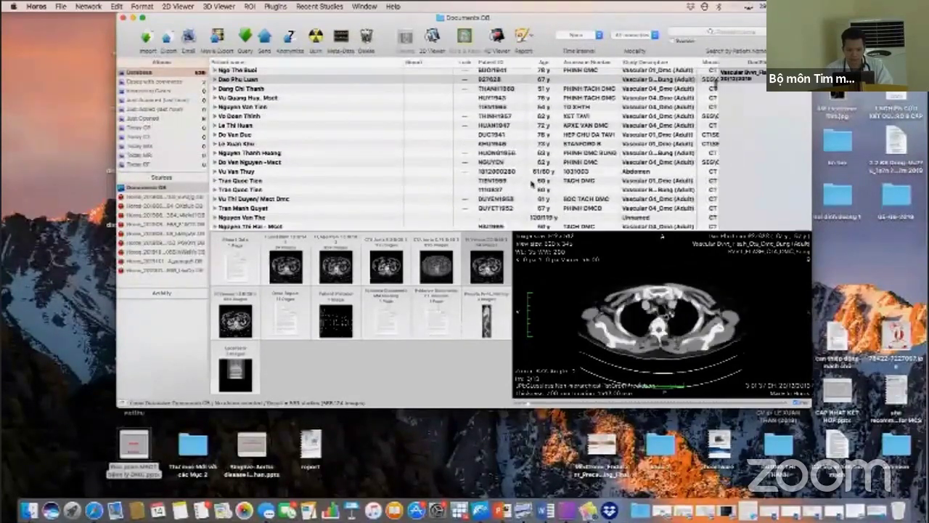
scroll(516, 191, down, 2)
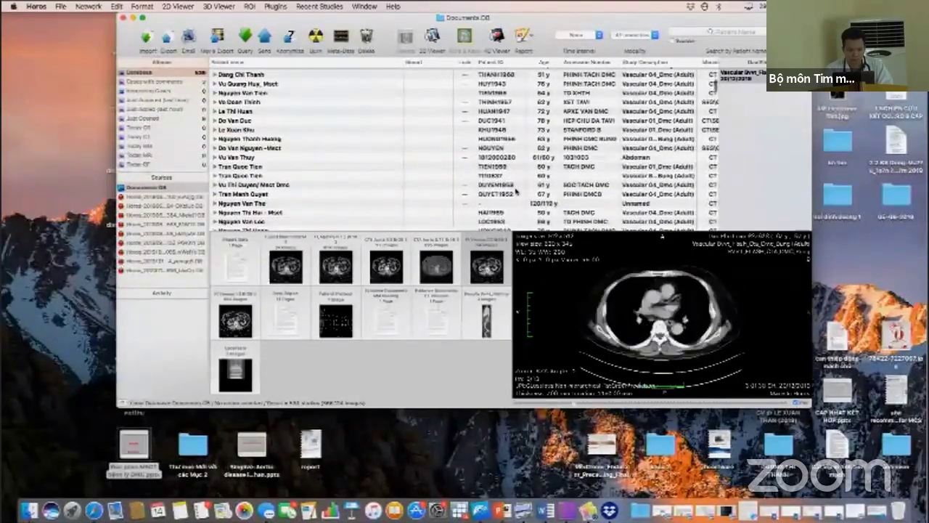
scroll(469, 189, up, 1)
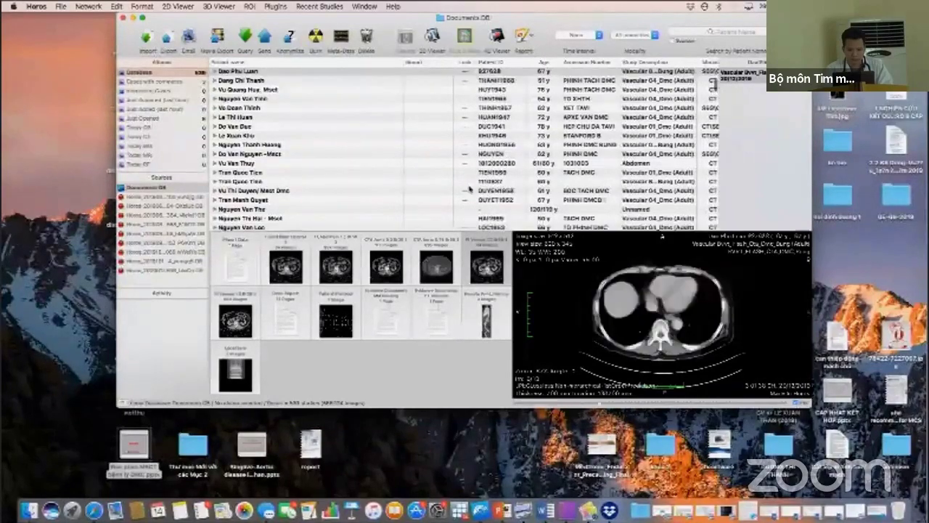
click(565, 191)
scroll(567, 191, down, 3)
scroll(567, 191, down, 1)
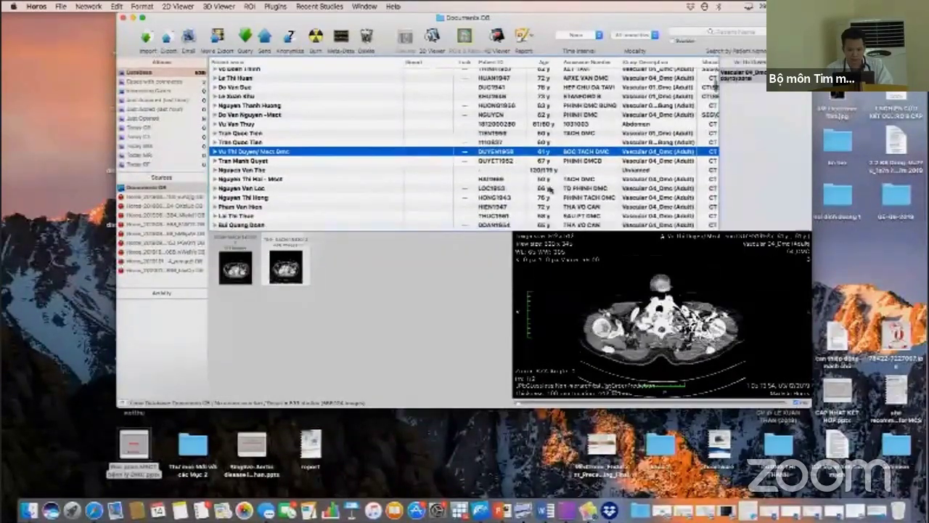
scroll(548, 182, down, 1)
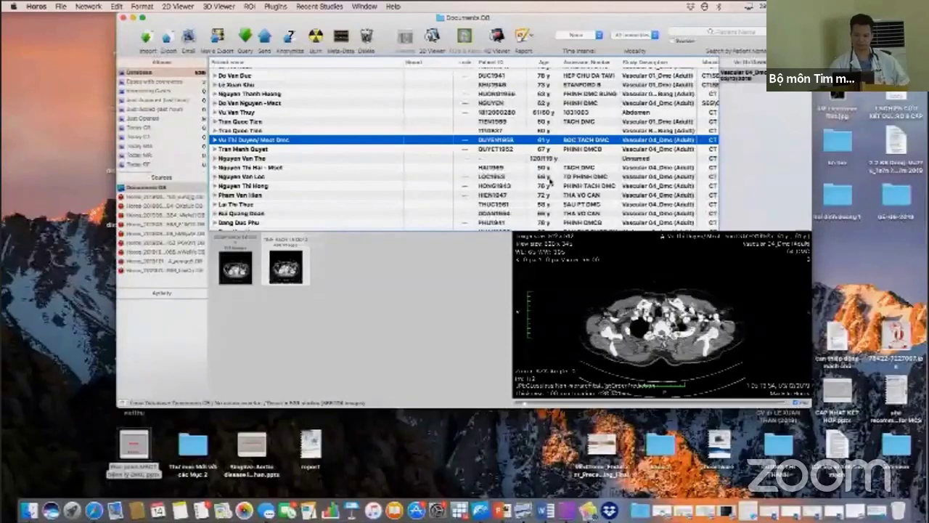
scroll(549, 182, down, 4)
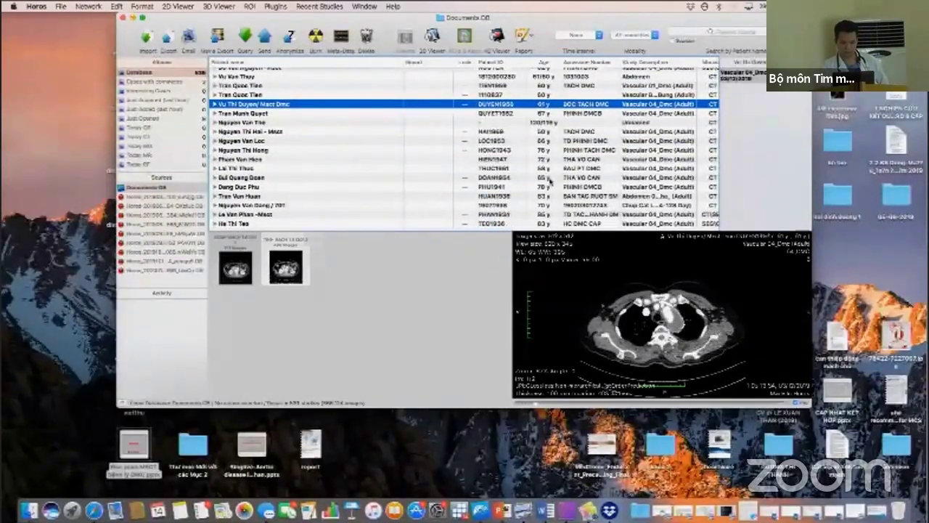
Step: Go back up the study list and preview the 51-year-old's PHINH TACH DMC study just below the 67-year-old's
scroll(559, 191, up, 8)
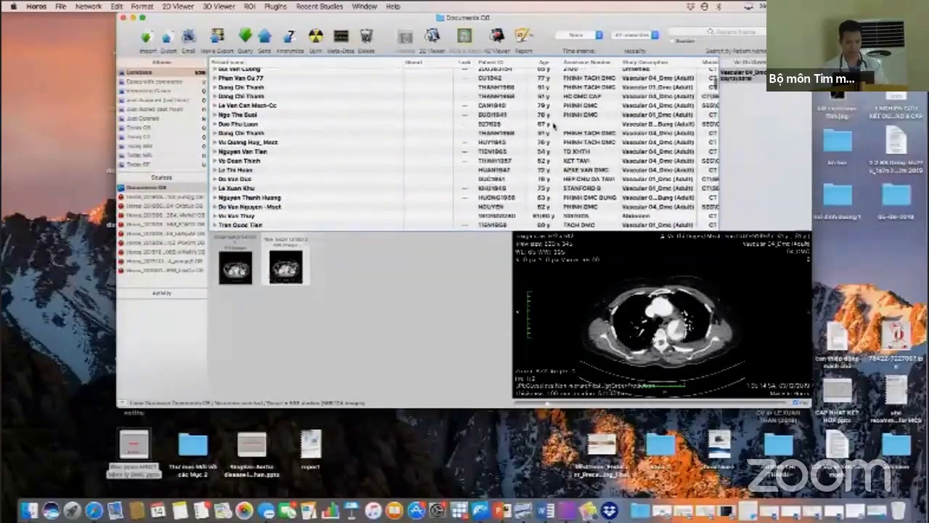
scroll(554, 124, up, 1)
scroll(554, 125, up, 2)
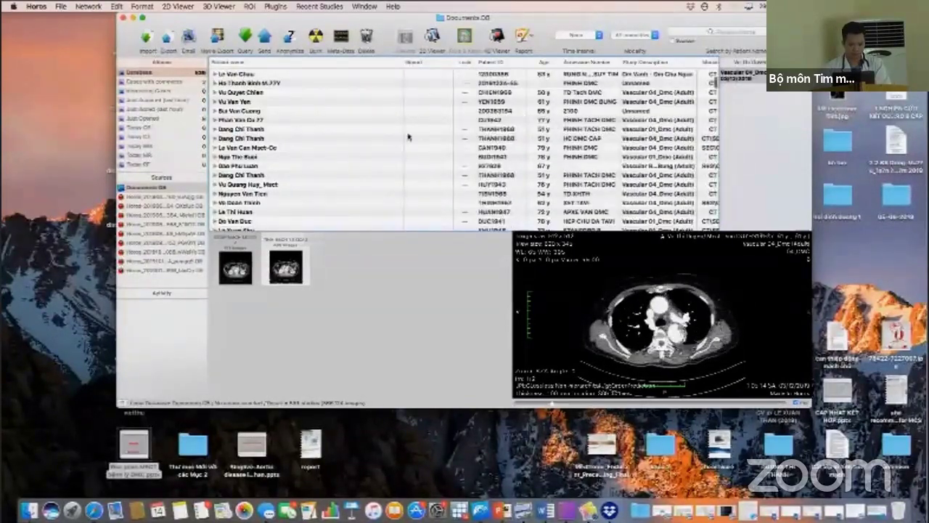
click(276, 177)
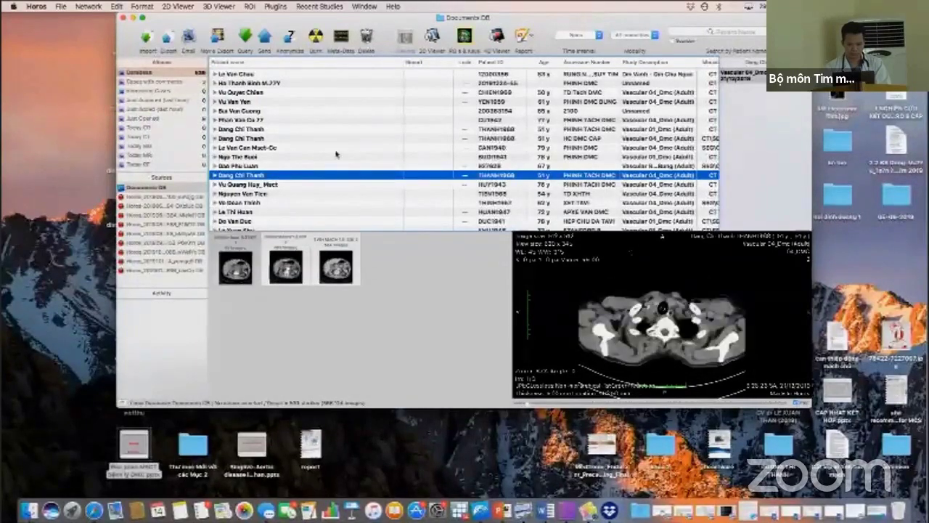
Step: Return to the 67-year-old's study and preview its reconstructed lengthwise vessel image and the venous axial series
scroll(371, 160, up, 2)
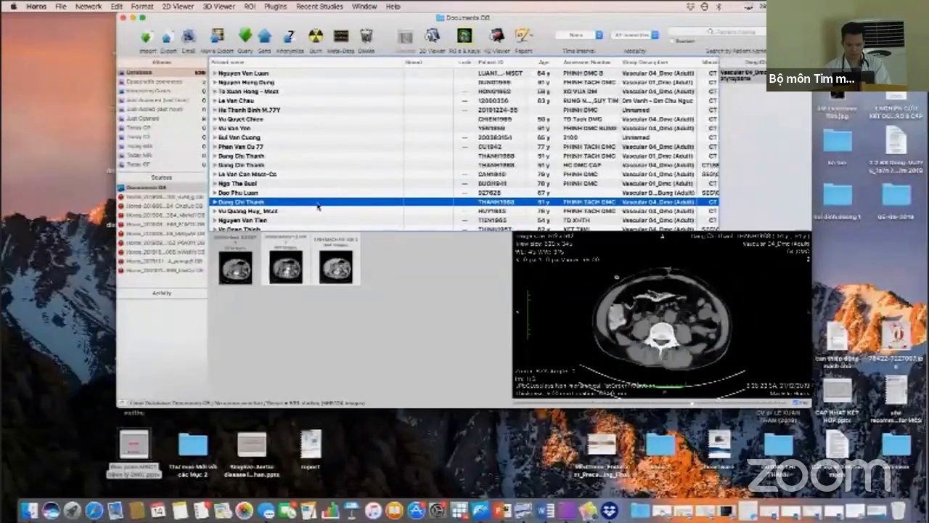
scroll(318, 206, up, 1)
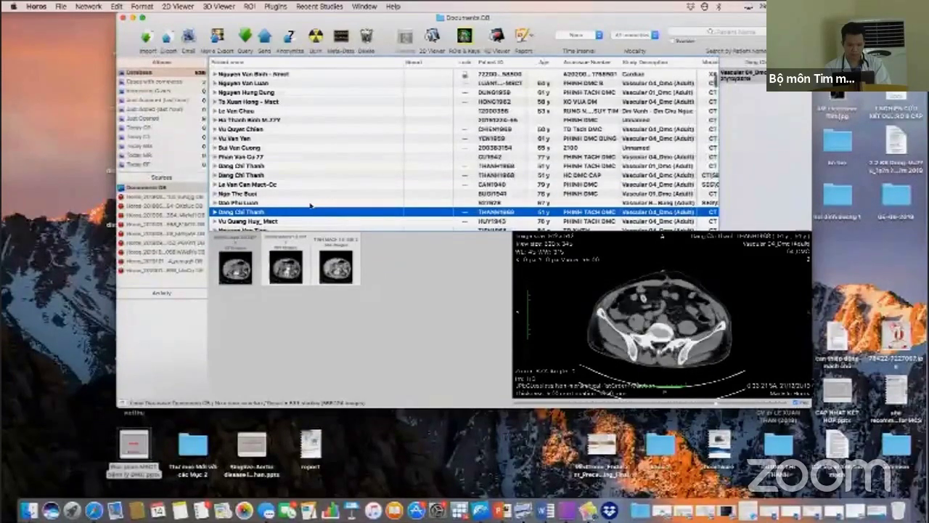
click(311, 204)
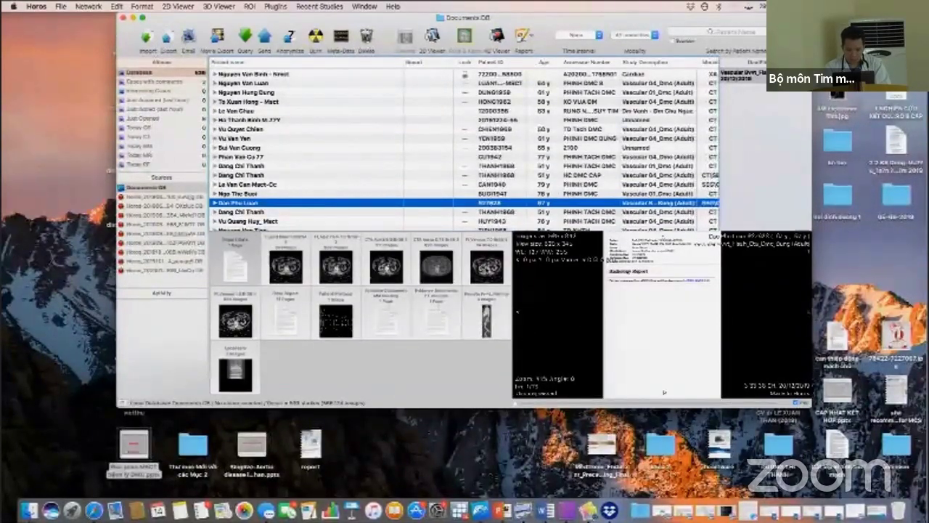
click(487, 316)
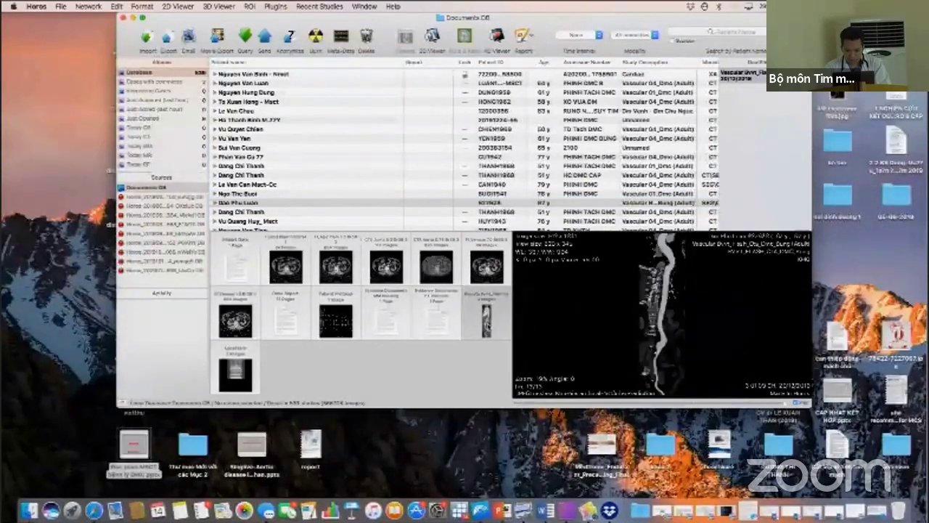
click(487, 265)
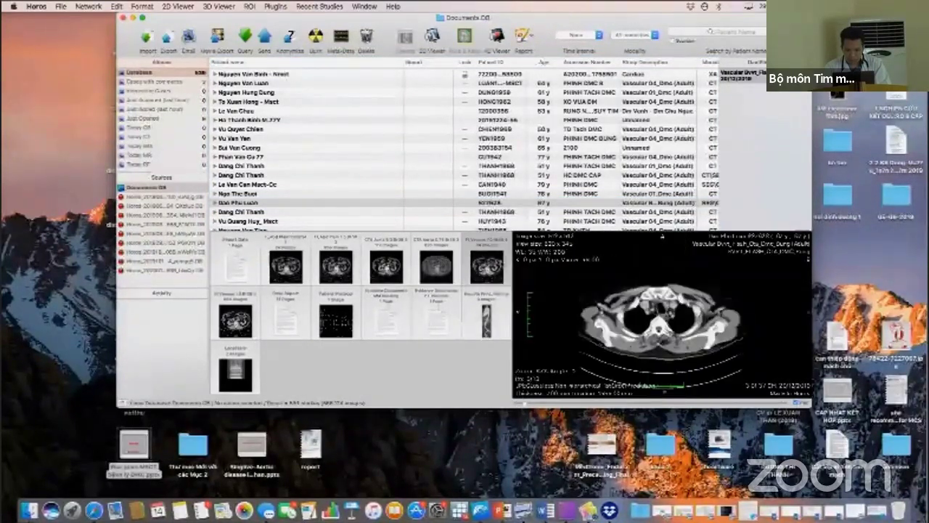
scroll(663, 316, down, 3)
scroll(662, 316, down, 5)
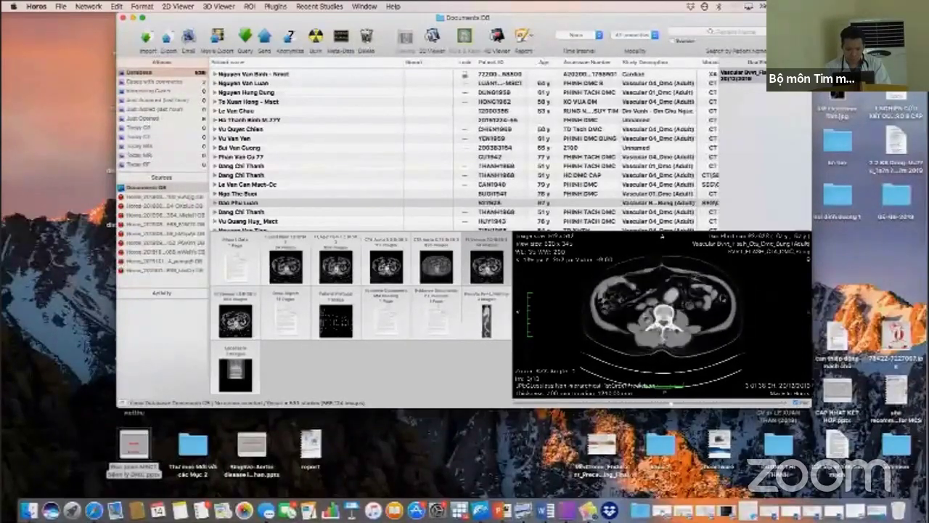
Step: Preview the 78-year-old's PHINH DMC study and select the 79-year-old's PHINH DMC study
click(541, 194)
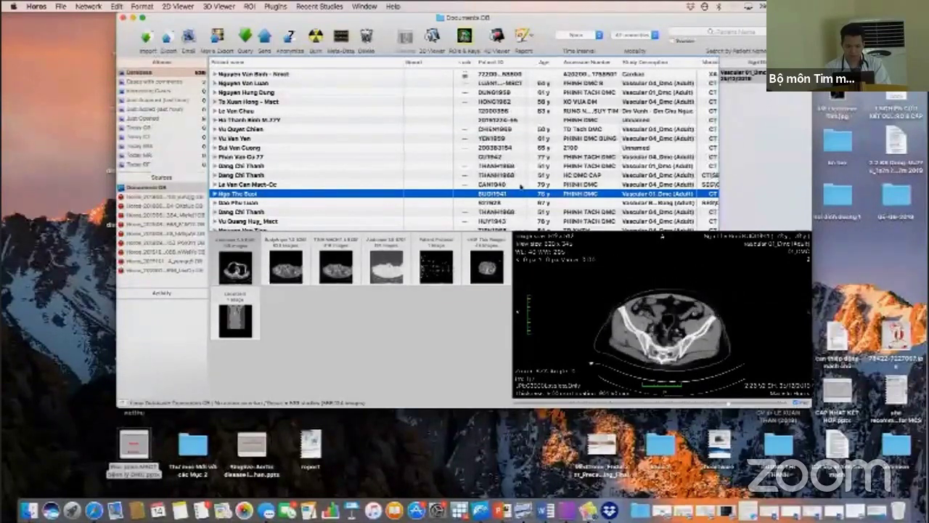
click(522, 185)
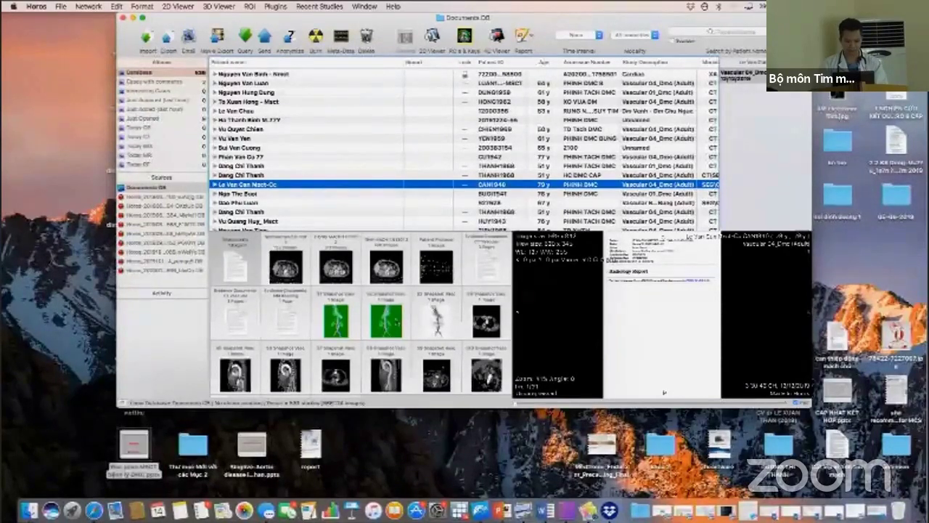
Step: Open the 79-year-old's venous-phase axial series, TINH MACH 1.5, in the full image viewer
click(434, 367)
click(385, 267)
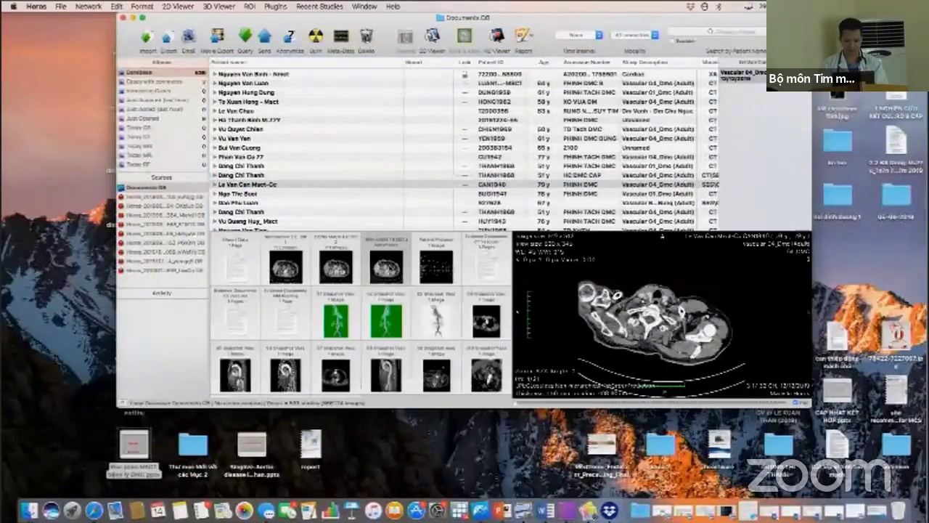
double_click(517, 311)
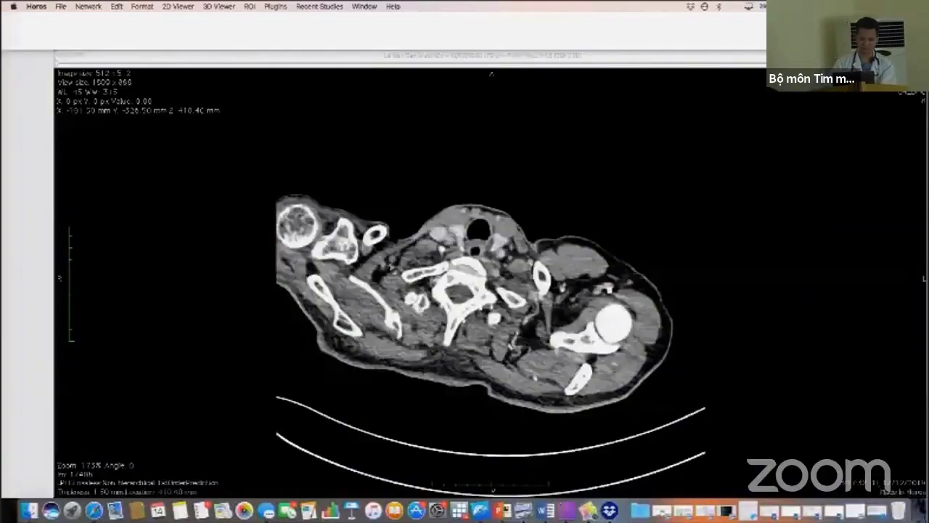
Step: Examine the thoracic aorta slice by slice from the neck through the arch and heart down to the upper abdomen
scroll(561, 290, down, 10)
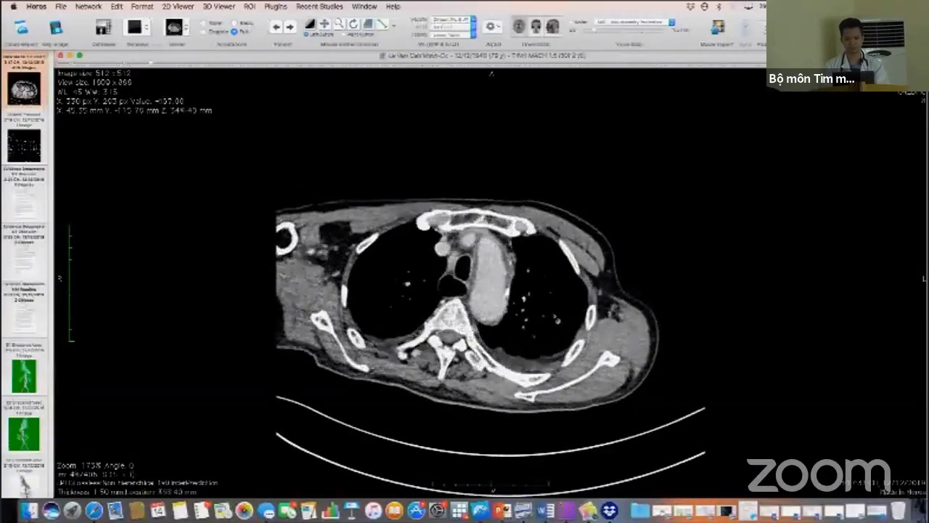
scroll(467, 304, down, 4)
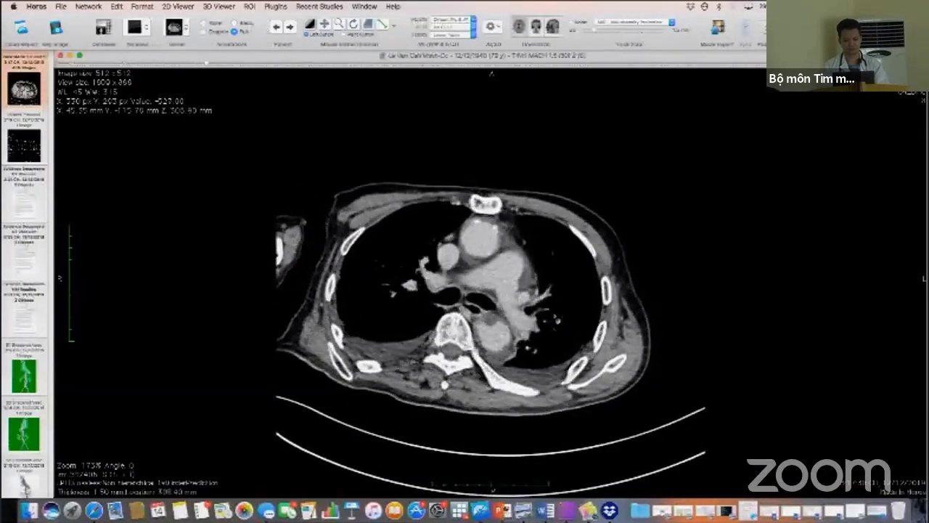
scroll(549, 290, down, 5)
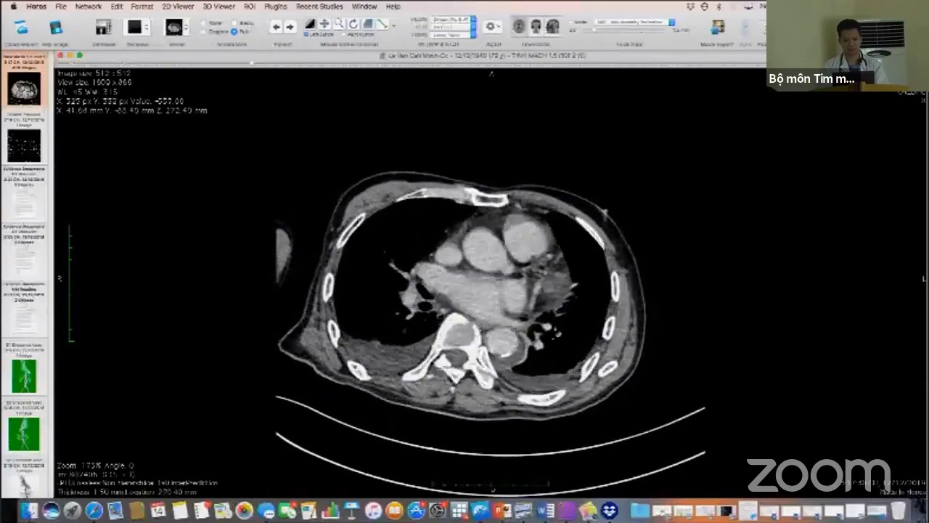
scroll(474, 295, down, 5)
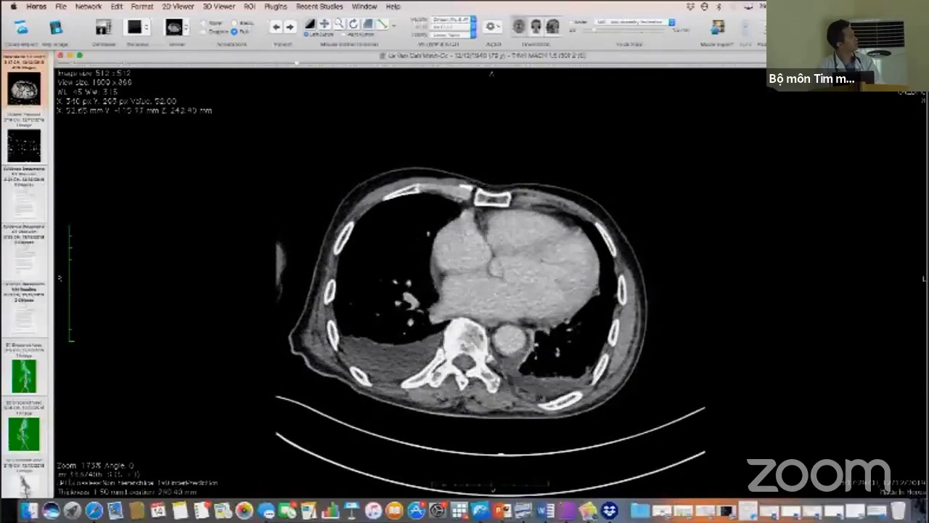
scroll(528, 168, down, 6)
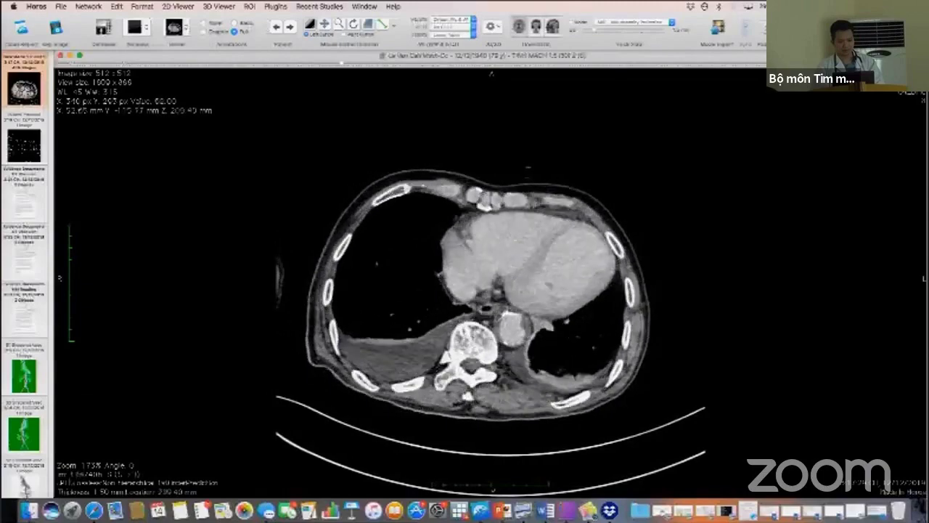
scroll(528, 168, down, 8)
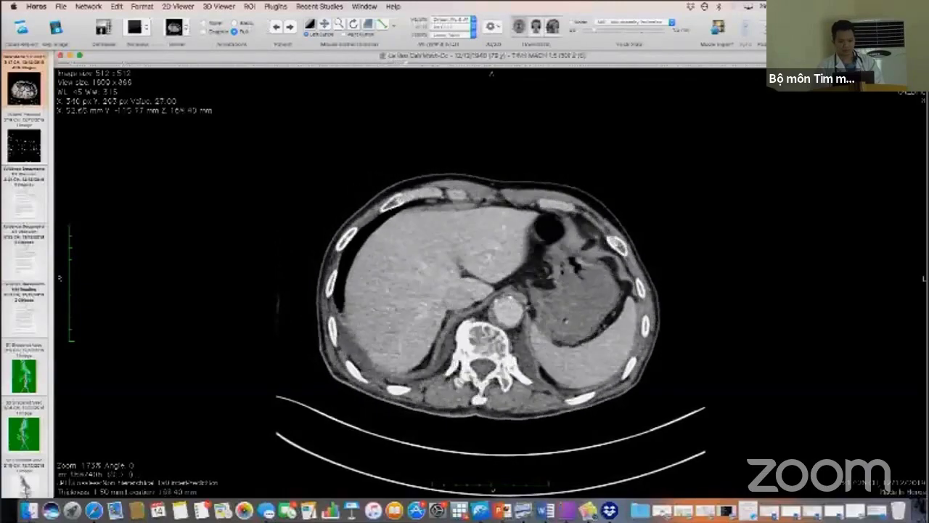
Step: Continue along the abdominal aorta from the upper abdomen past the kidneys and through the aneurysm sac
scroll(492, 298, down, 6)
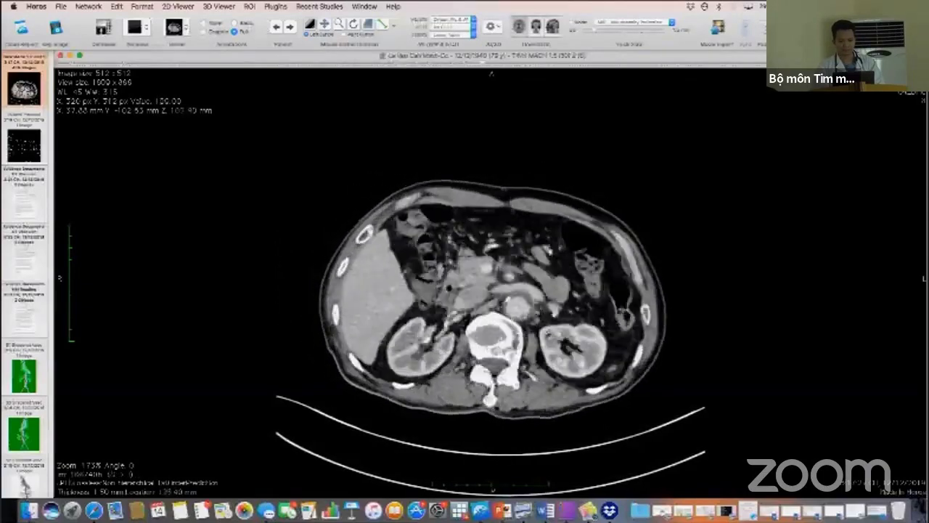
scroll(558, 172, down, 14)
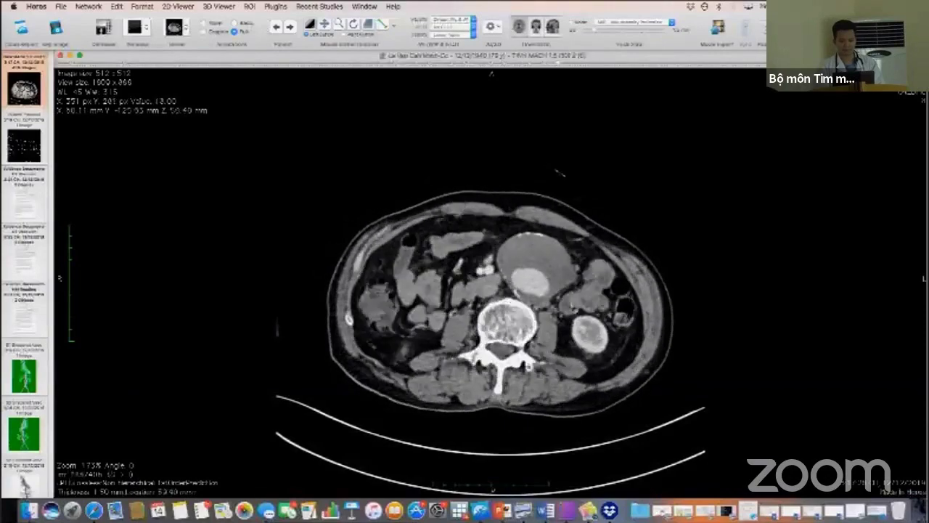
scroll(558, 172, down, 6)
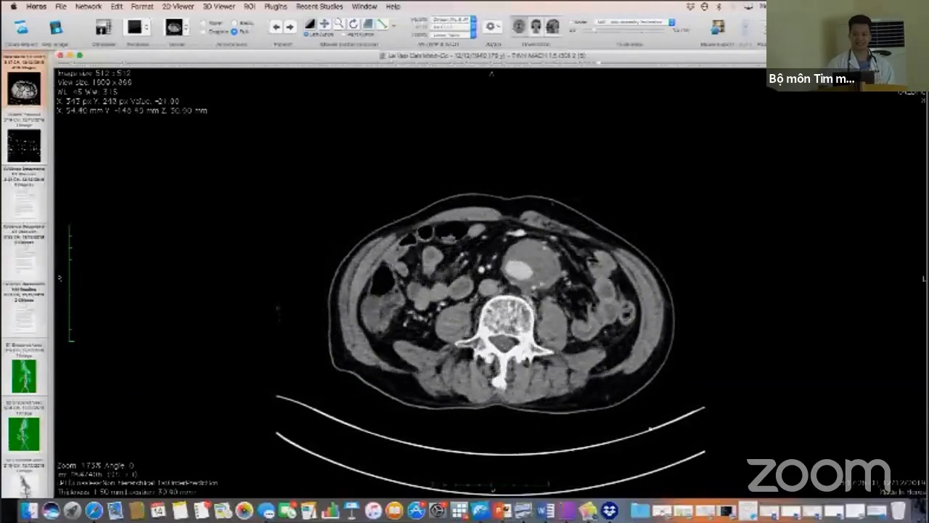
Step: Trace the abdominal aneurysm back up to its upper end at the level of the kidneys
scroll(501, 303, up, 10)
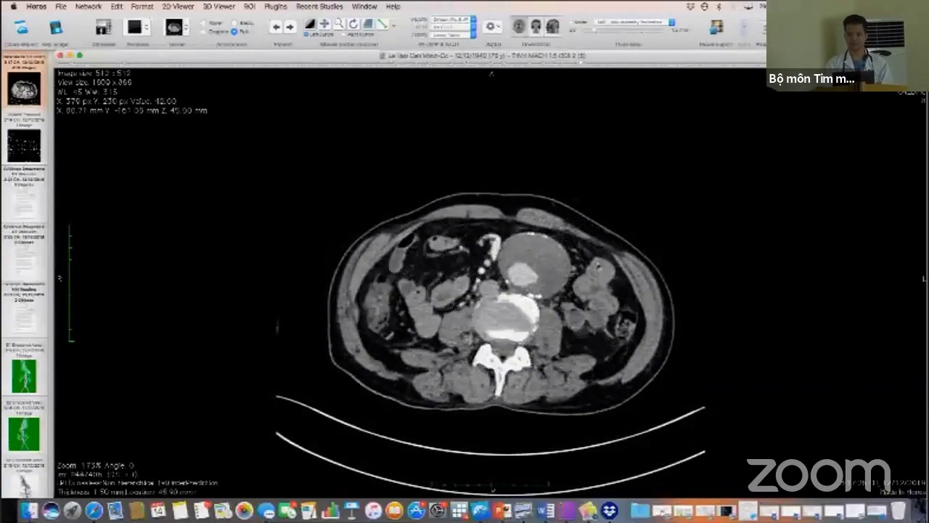
scroll(559, 174, up, 5)
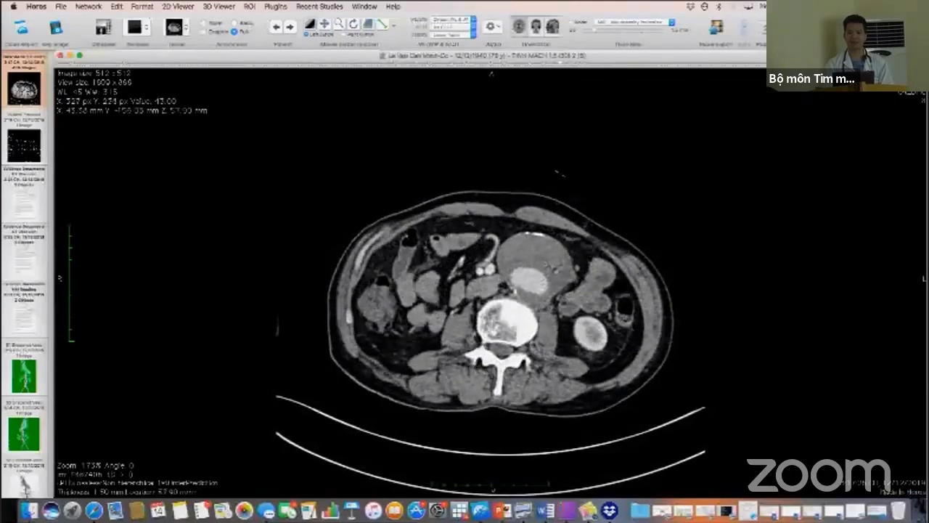
scroll(559, 173, up, 7)
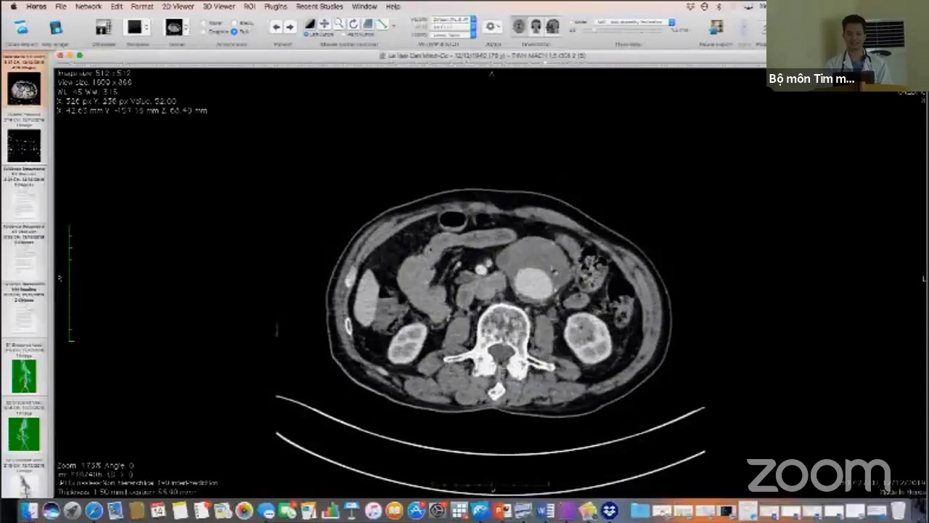
scroll(559, 172, up, 5)
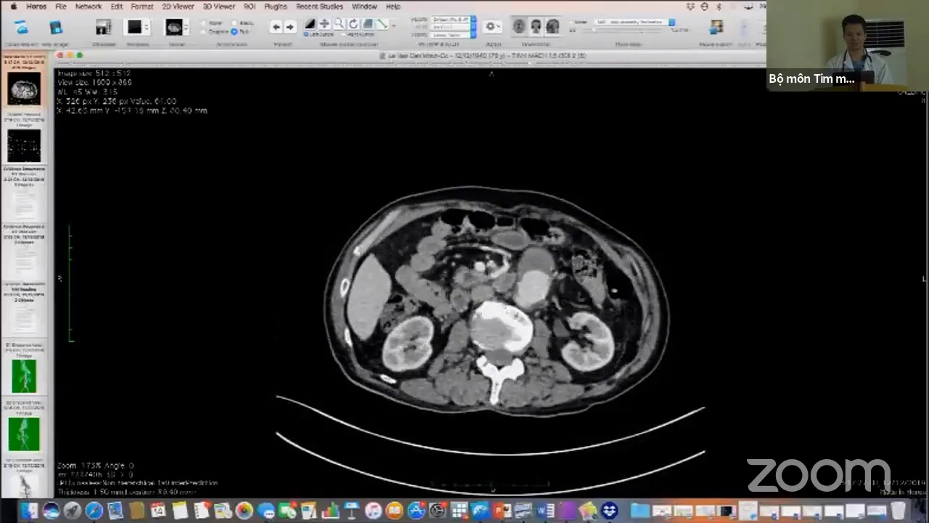
Step: Follow the aneurysm down again from its upper end past the lower aorta to the iliac arteries in the pelvis
scroll(478, 301, down, 1)
scroll(559, 173, down, 8)
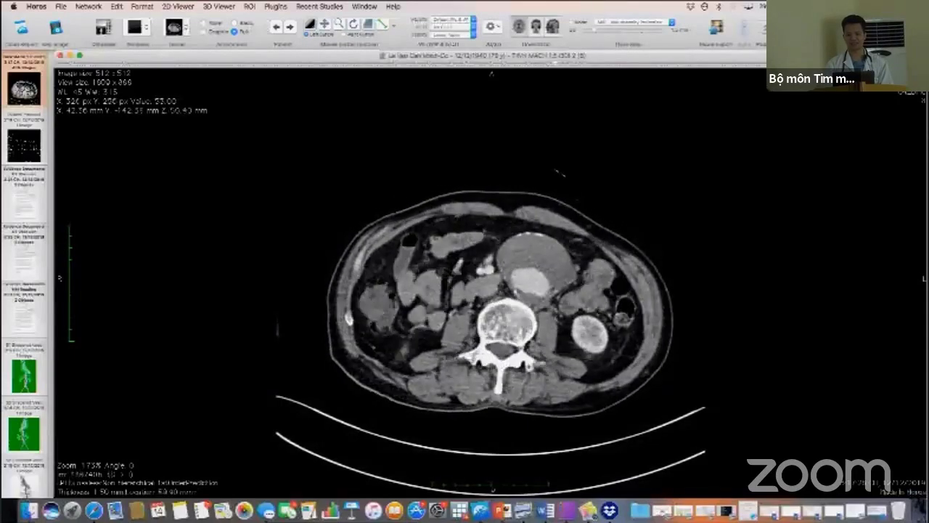
scroll(503, 302, down, 16)
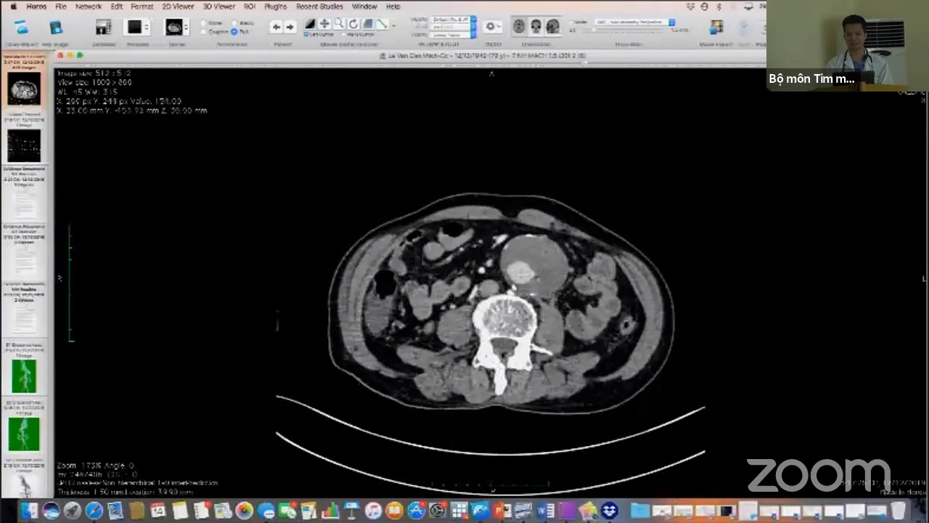
scroll(277, 305, down, 20)
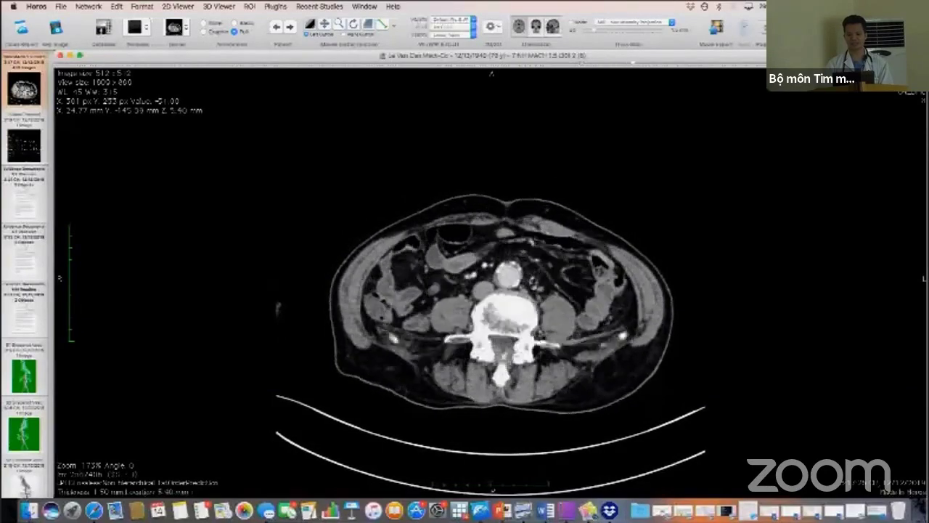
scroll(279, 306, up, 19)
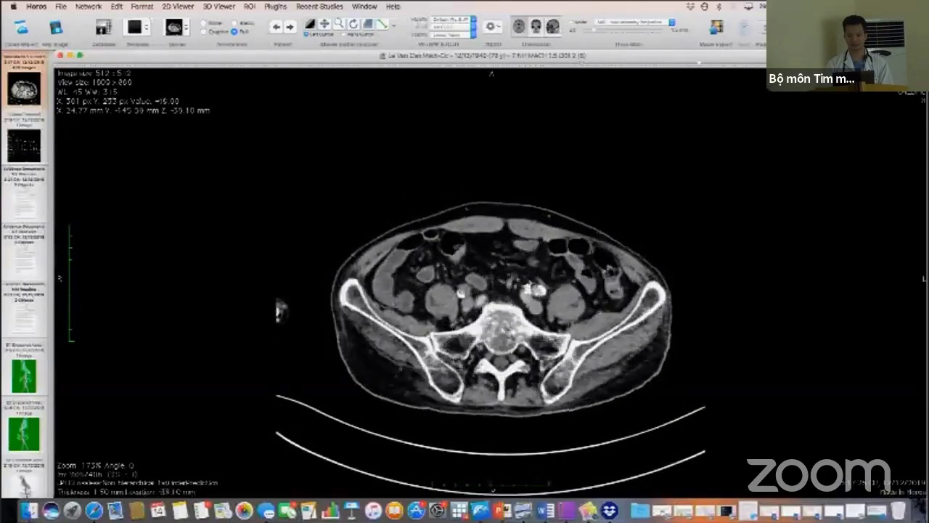
Step: Return upward from the pelvis through the aneurysm and inspect its lumen and surrounding thrombus near the lower kidneys
scroll(278, 305, up, 12)
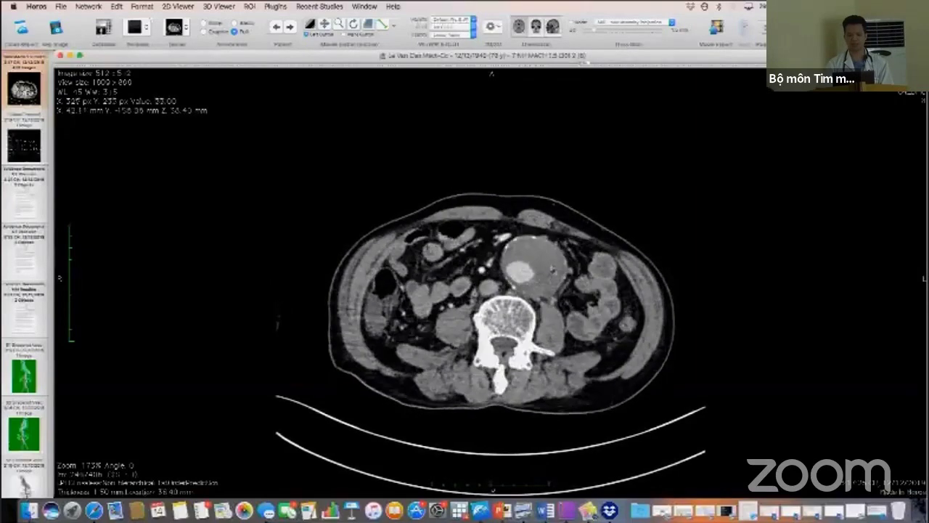
scroll(278, 320, up, 16)
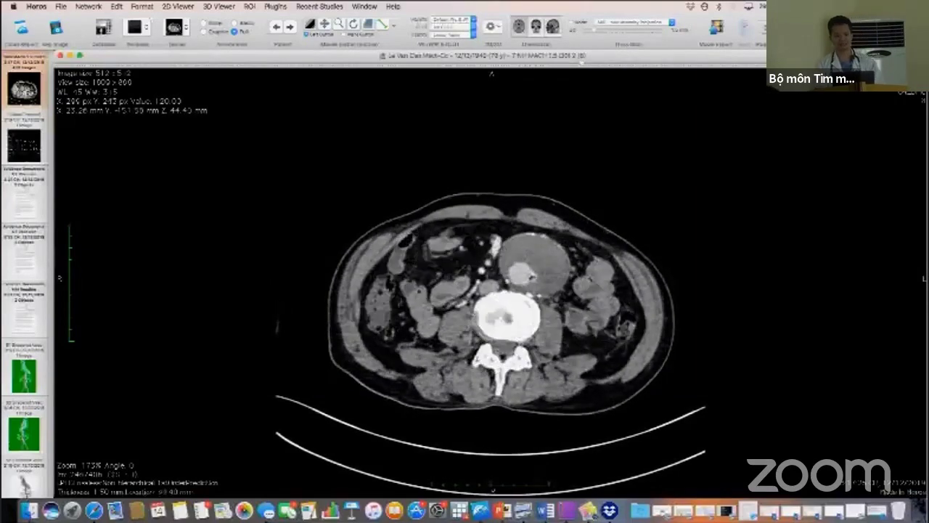
scroll(277, 327, up, 6)
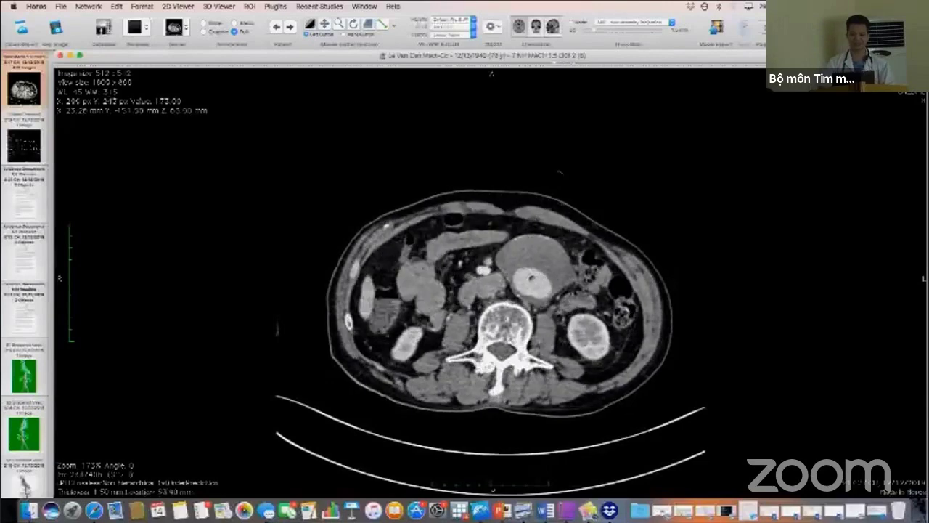
scroll(278, 328, up, 3)
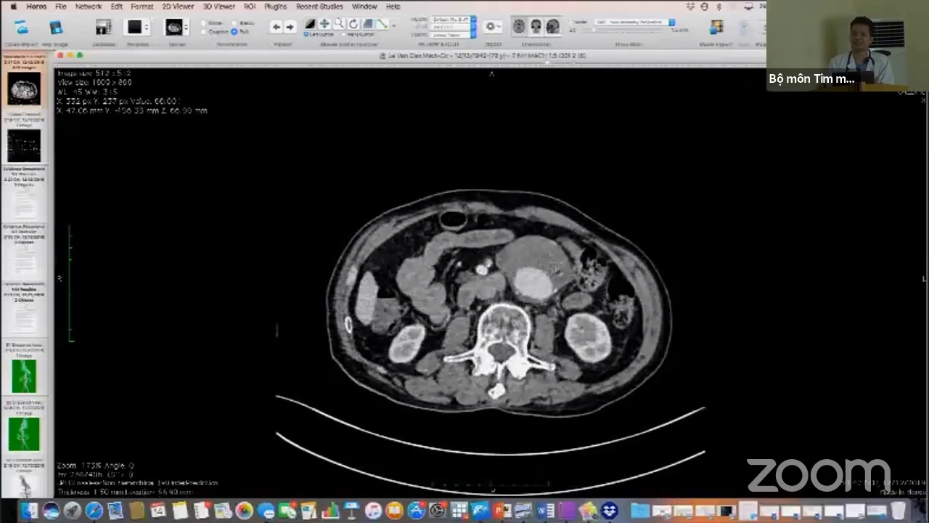
scroll(557, 269, down, 4)
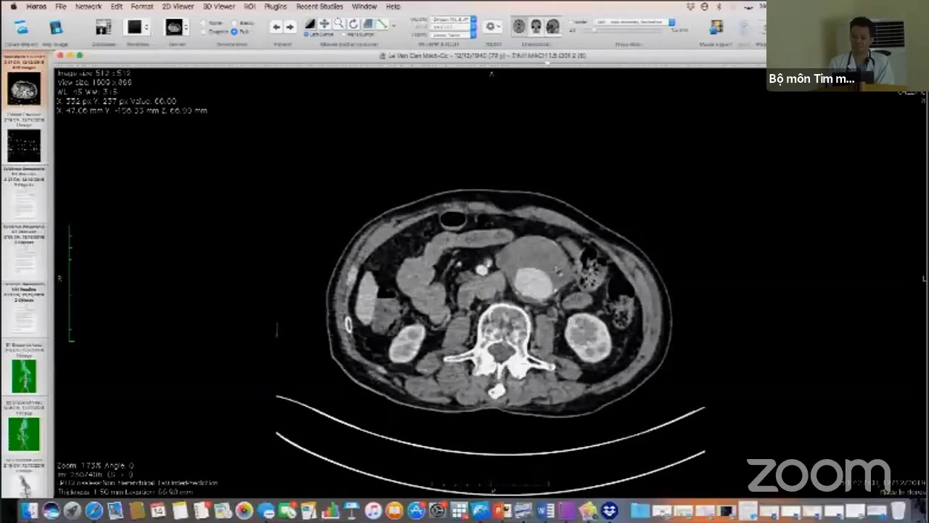